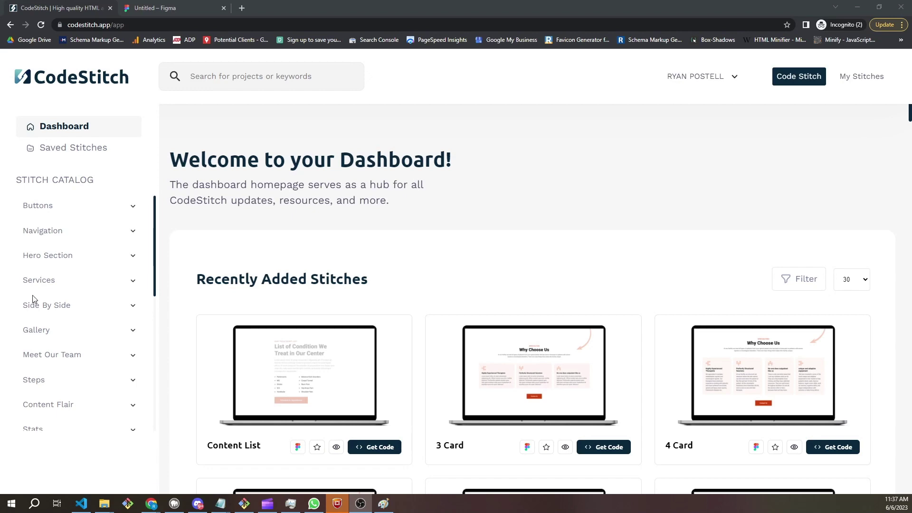
Copy the 1920 frame from the Figma file of the 3 Card "Why Choose Us" stitch into the Untitled design file
scroll(623, 255, "down", 4)
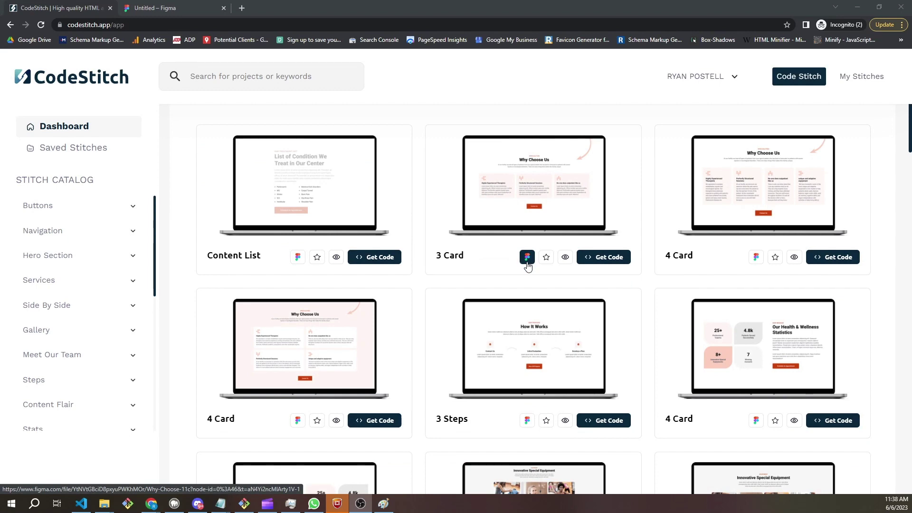
left_click(528, 258)
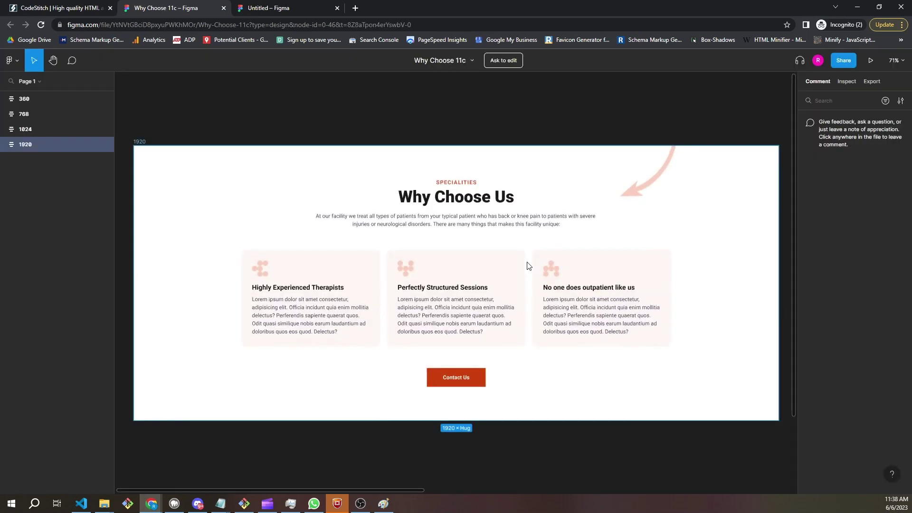
scroll(528, 265, "down", 5)
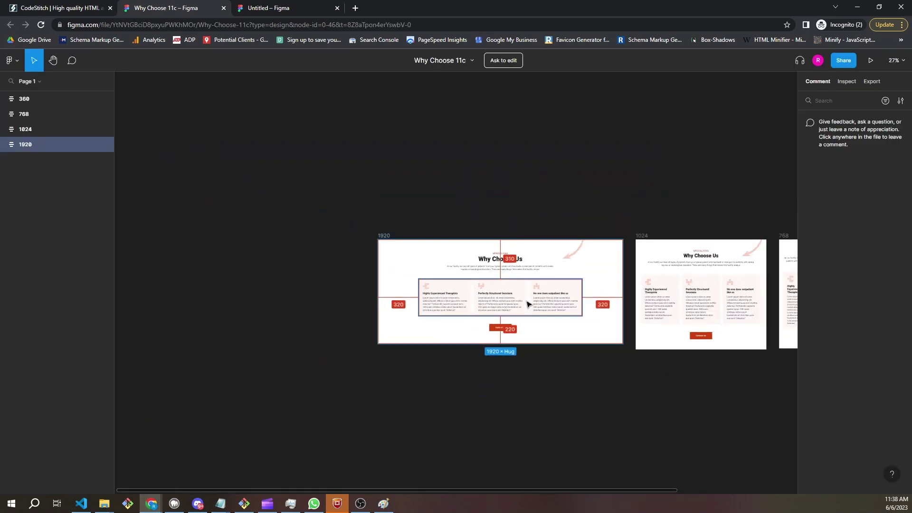
scroll(570, 333, "right", 3)
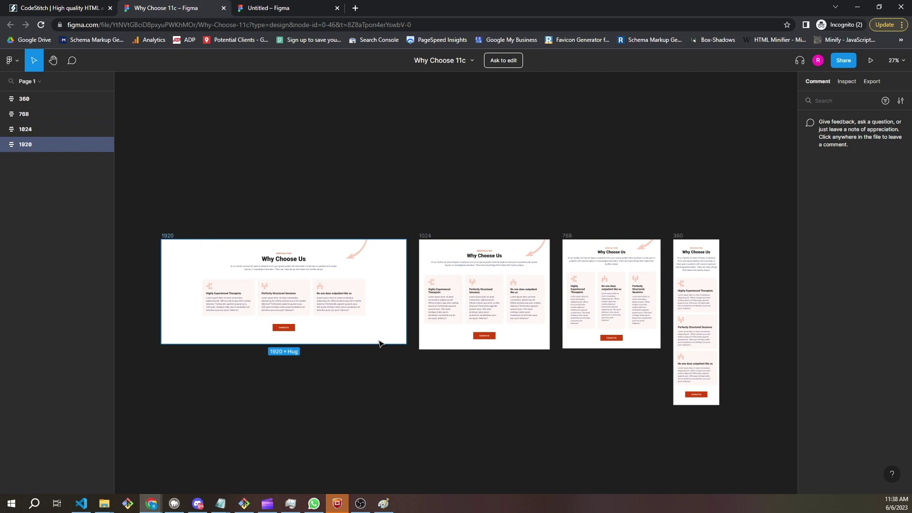
left_click(286, 14)
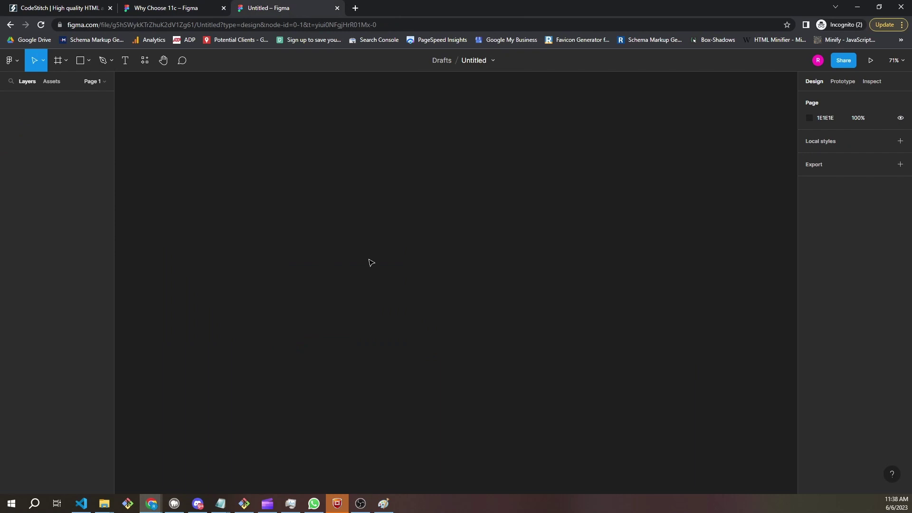
key("ctrl+v")
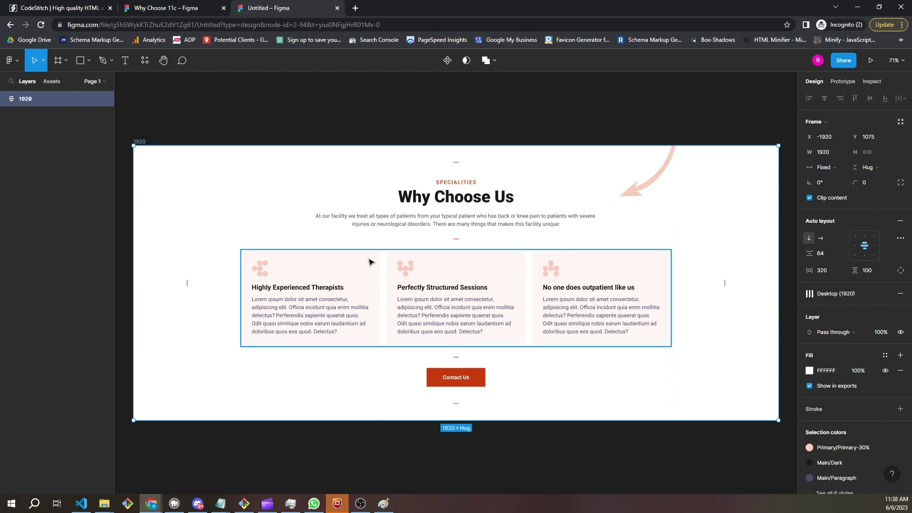
Duplicate the third card in the pasted section's card row, and undo the duplication
left_click(619, 340)
double_click(618, 333)
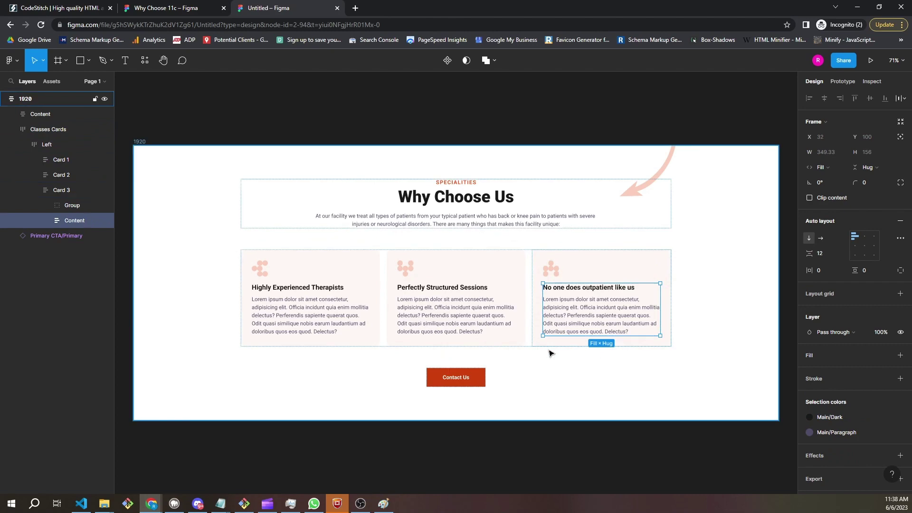
left_click(566, 343)
key("ctrl+d")
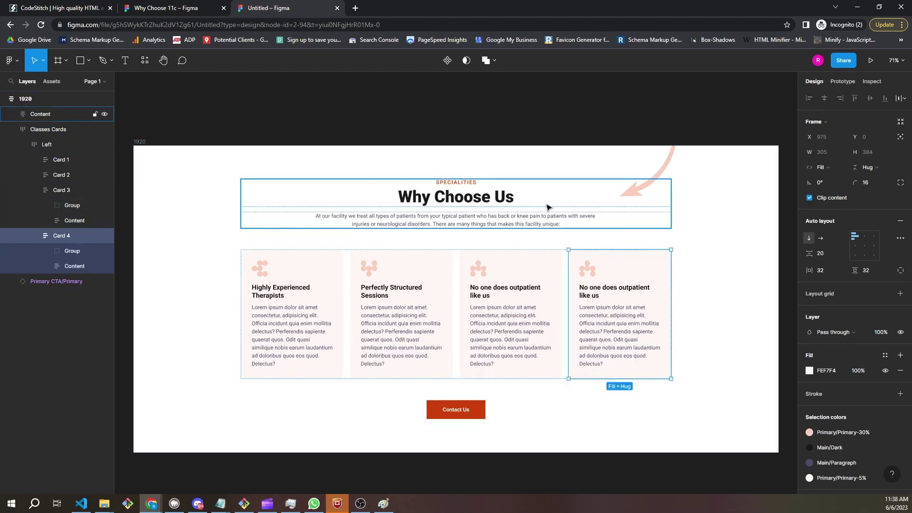
scroll(572, 263, "down", 5)
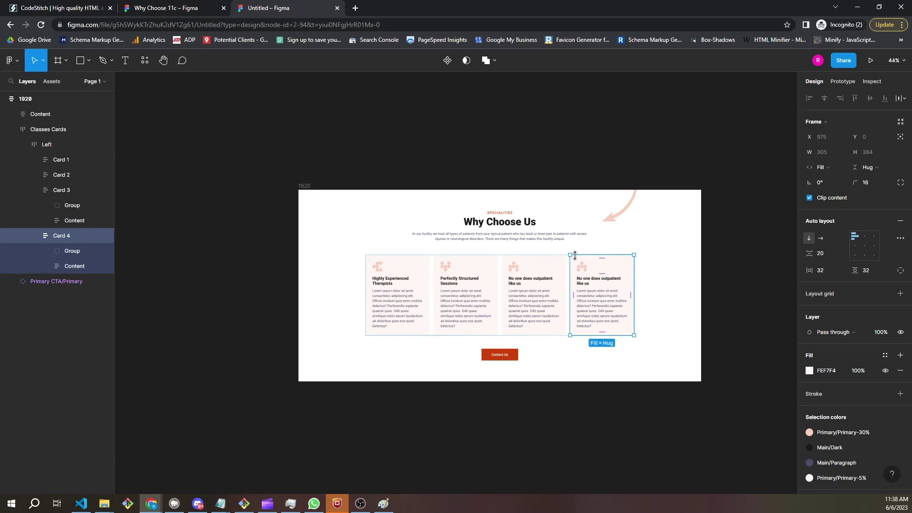
key("ctrl+z")
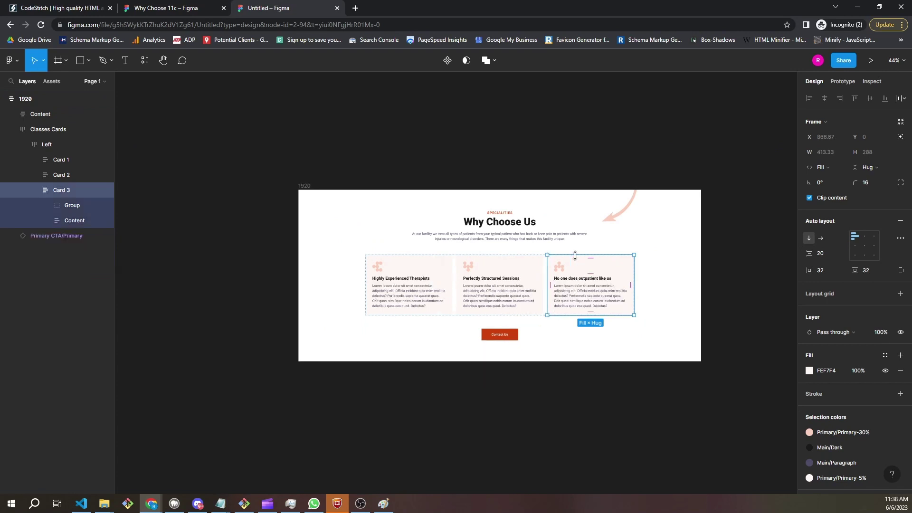
Delete the pasted 1920 frame from the Untitled file's canvas
left_click(592, 127)
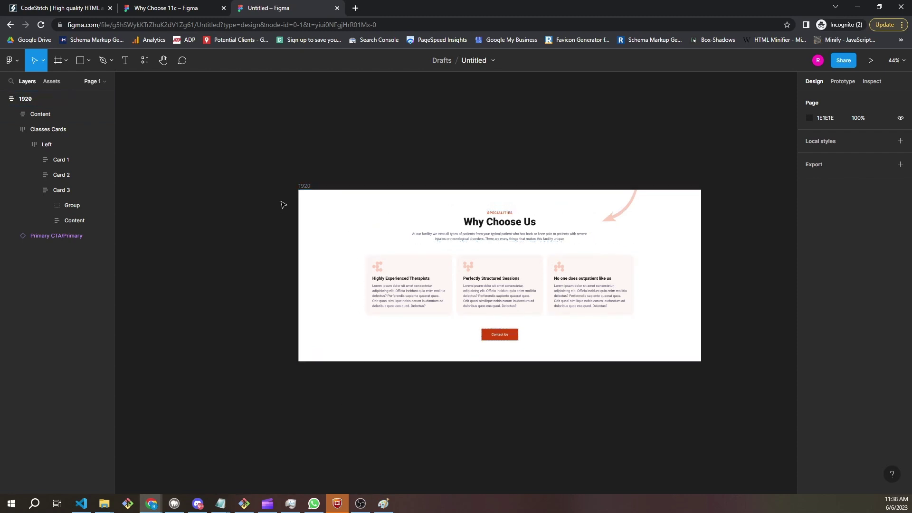
left_click_drag(257, 161, 744, 418)
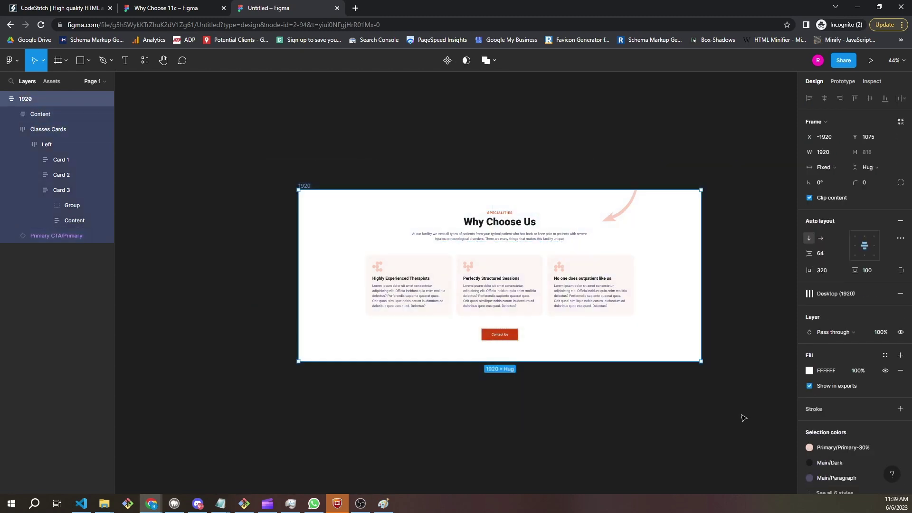
key("Delete")
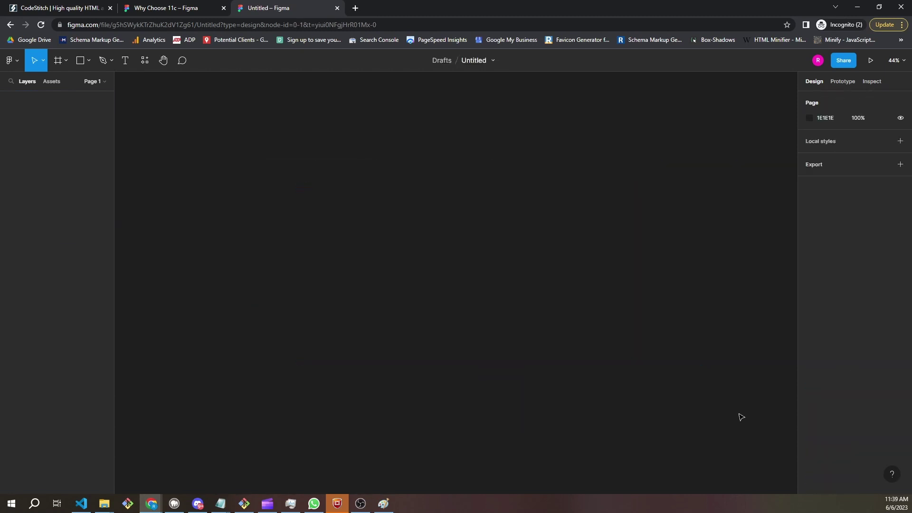
Switch to CodeStitch, open the Locksmith folder in the saved stitches and look through its stitches
left_click(44, 11)
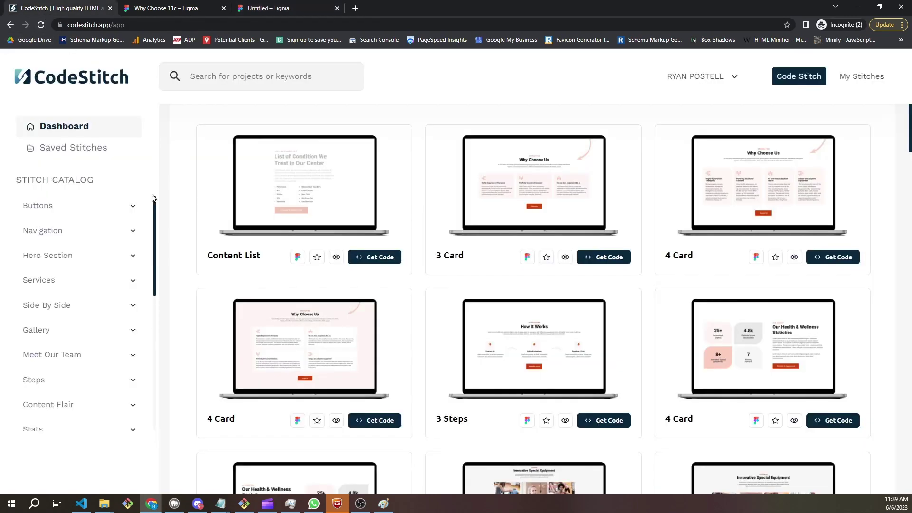
left_click(112, 152)
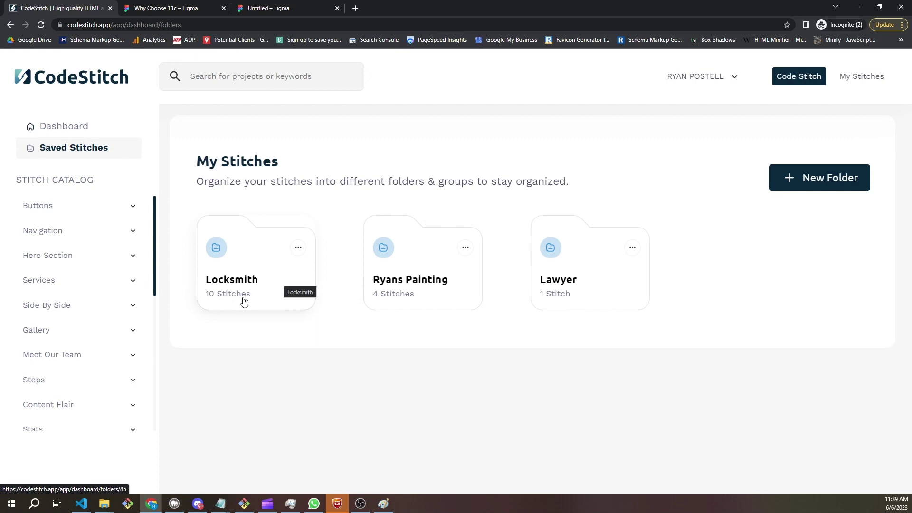
left_click(265, 302)
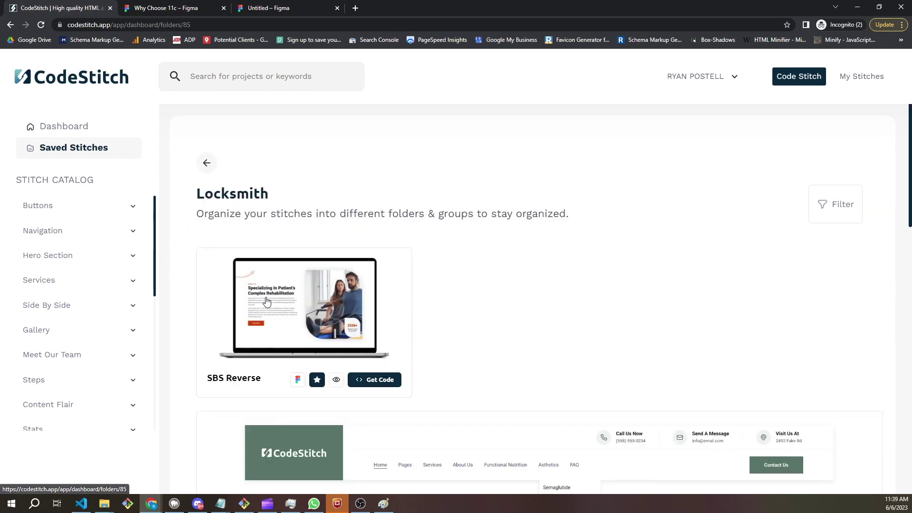
scroll(648, 194, "down", 12)
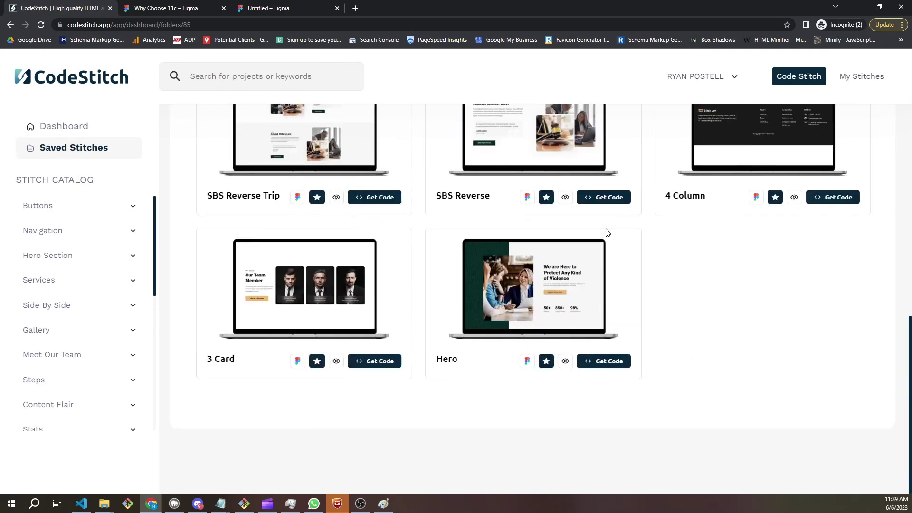
scroll(608, 228, "up", 8)
scroll(610, 213, "down", 6)
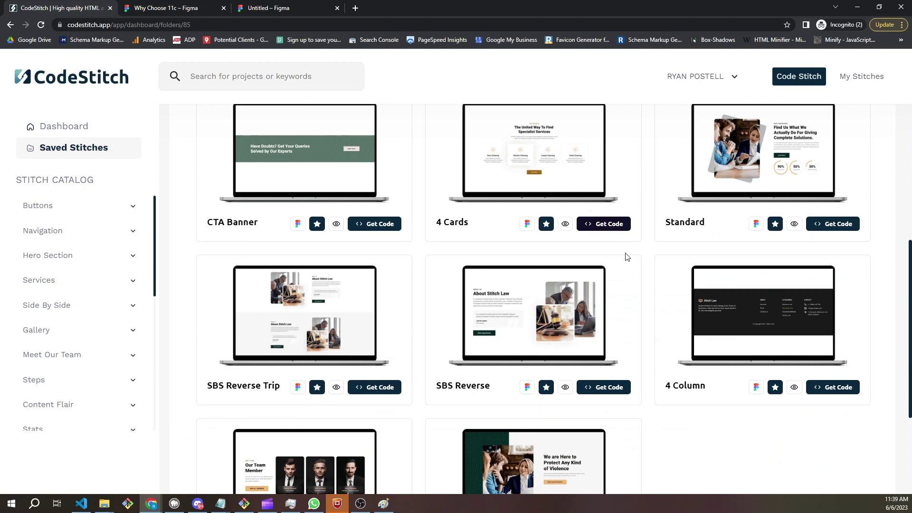
scroll(632, 290, "down", 4)
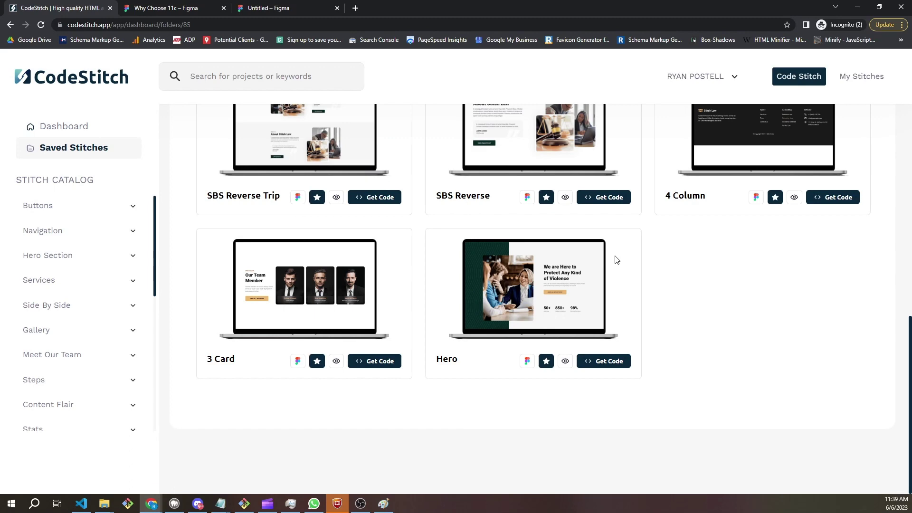
scroll(617, 260, "up", 12)
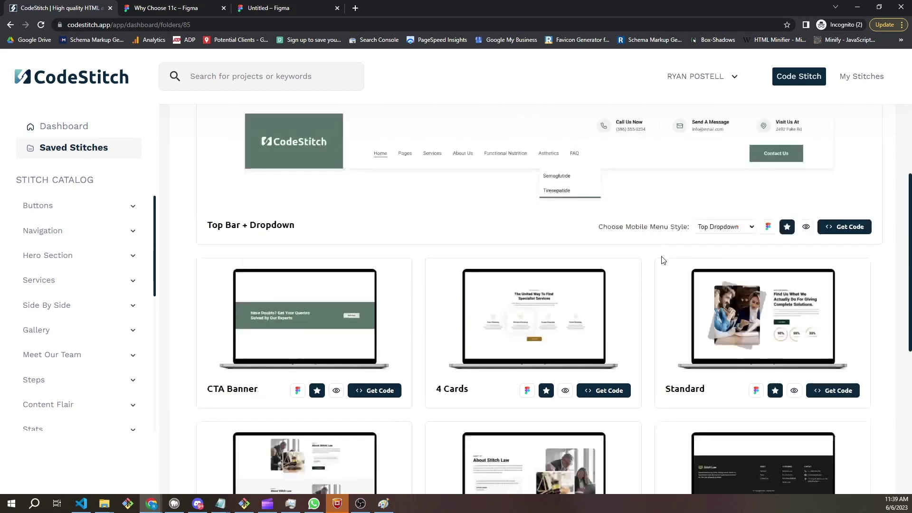
scroll(662, 264, "down", 3)
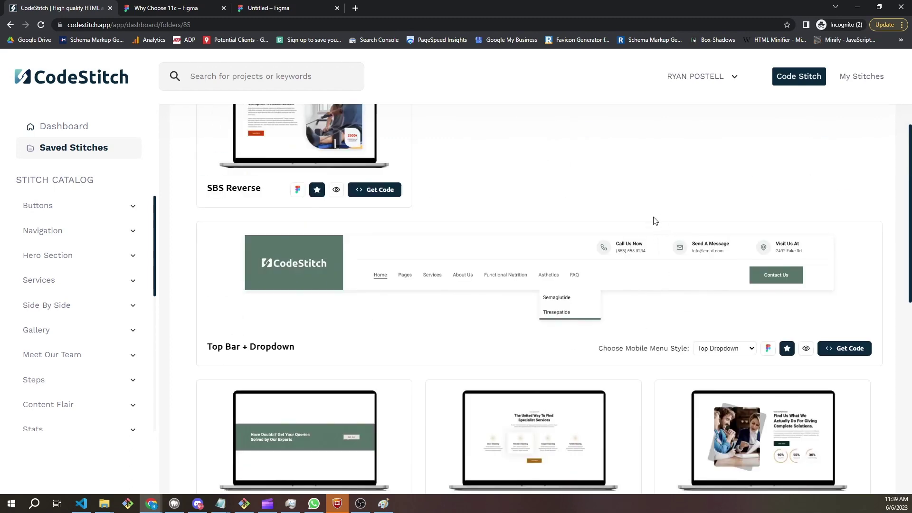
Open the Figma file of the Top Bar + Dropdown stitch and close the Why Choose 11c file
left_click(766, 350)
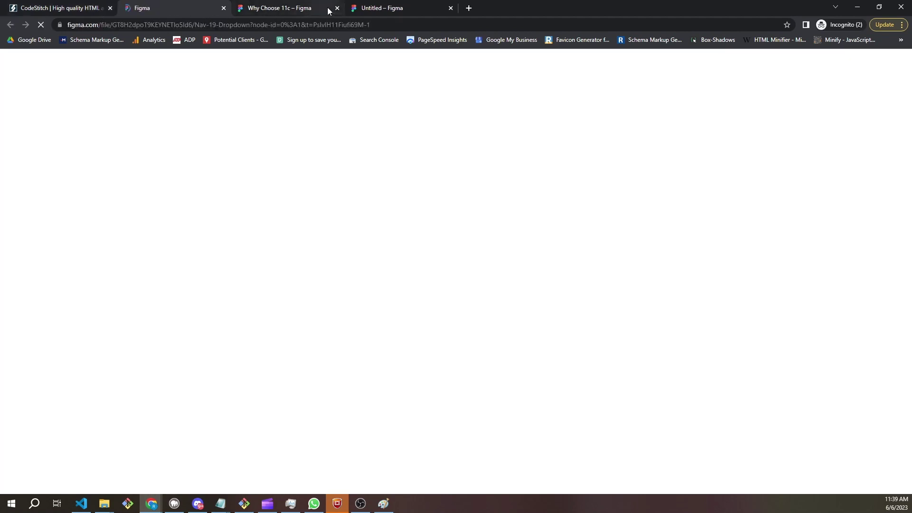
left_click(337, 9)
left_click(285, 8)
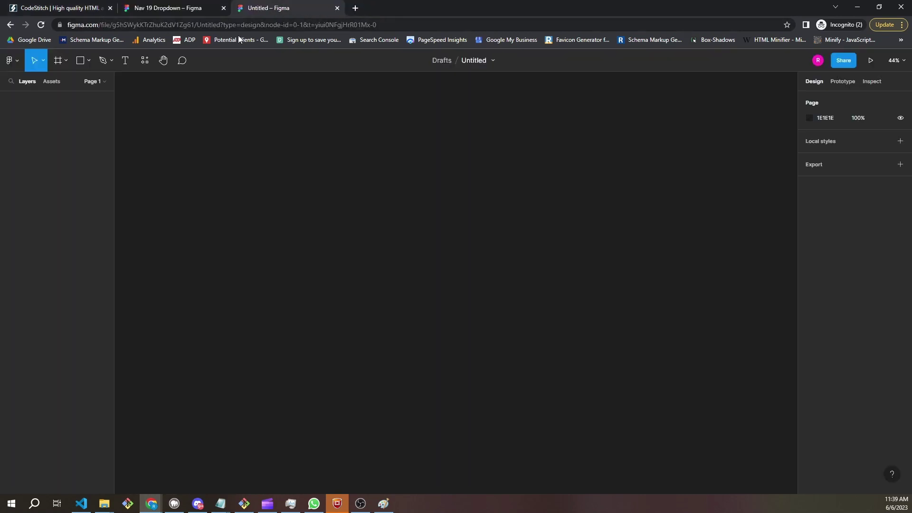
Return to the Locksmith folder in CodeStitch and open the Figma file of the Hero stitch
left_click(87, 8)
scroll(596, 284, "down", 3)
scroll(597, 284, "down", 5)
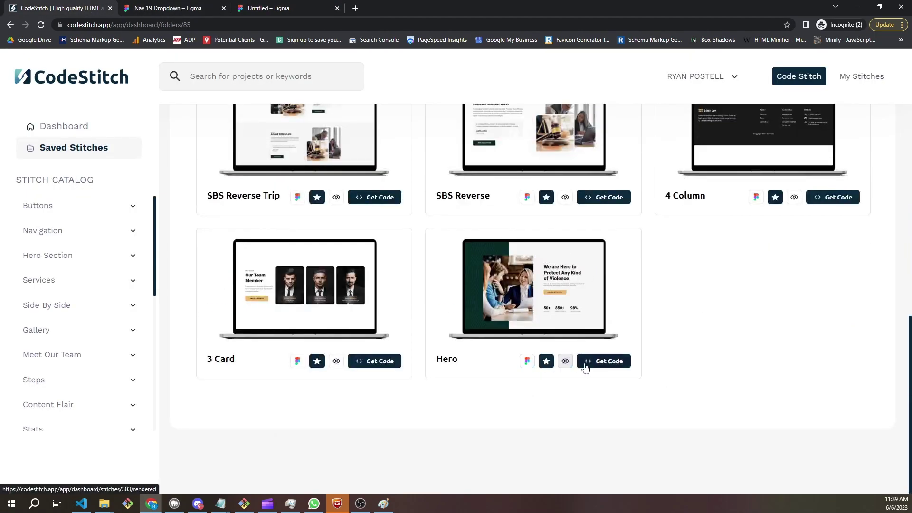
left_click(527, 361)
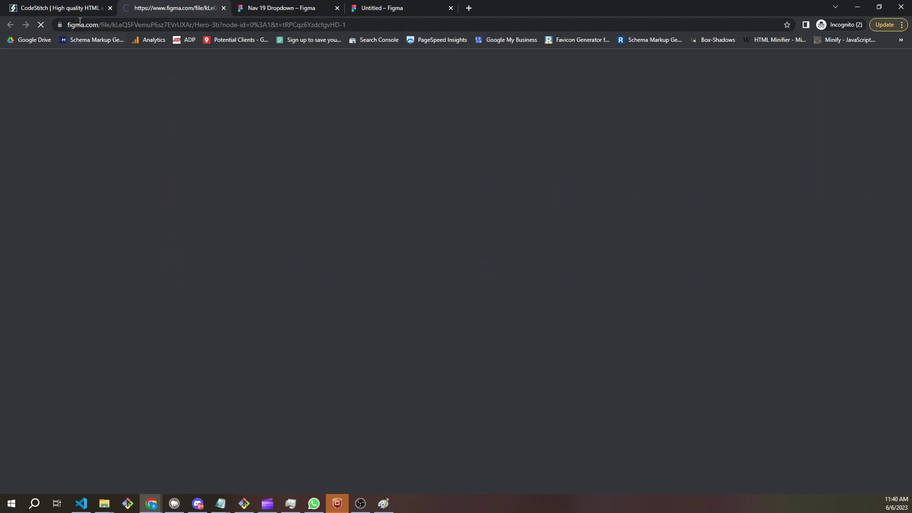
Return to the Locksmith folder and open the 4 Cards stitch's Figma file in a new background tab
left_click(71, 11)
scroll(430, 295, "up", 8)
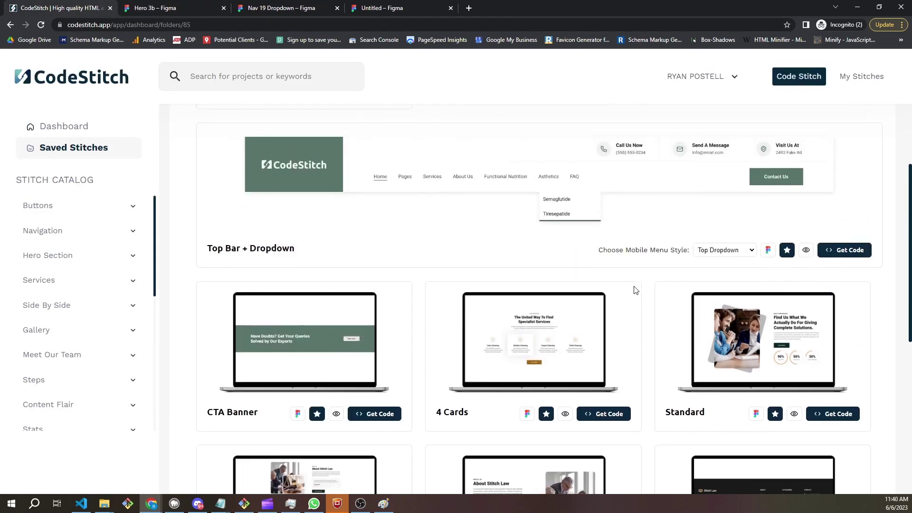
right_click(528, 414)
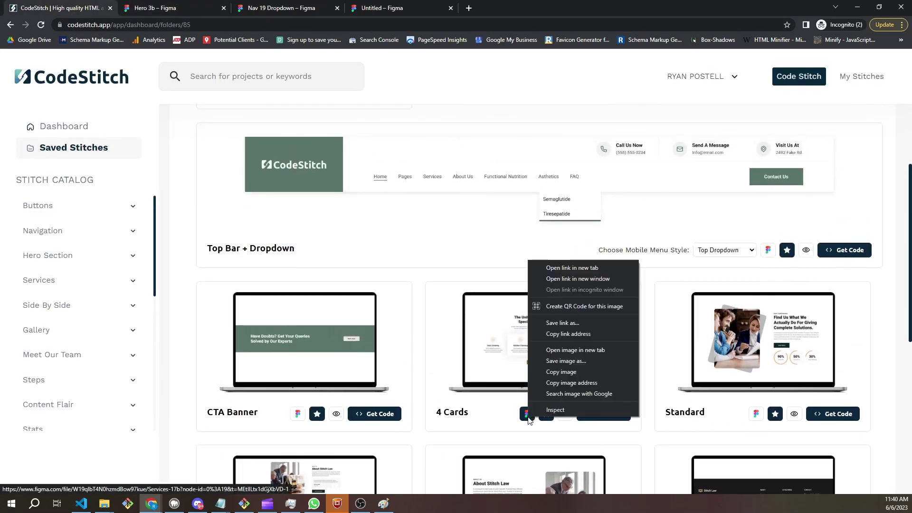
left_click(560, 267)
Open the SBS Reverse Trip stitch's Figma file in a new background tab
scroll(446, 297, "down", 2)
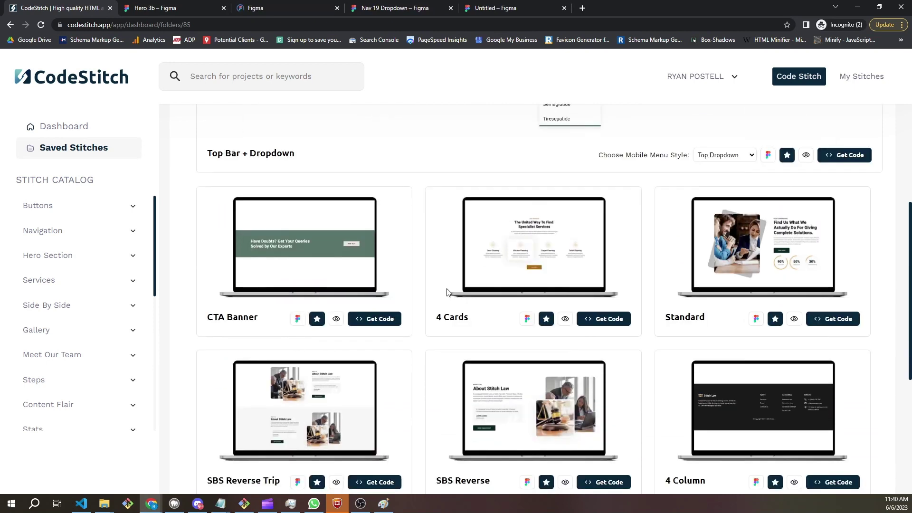
scroll(496, 271, "down", 2)
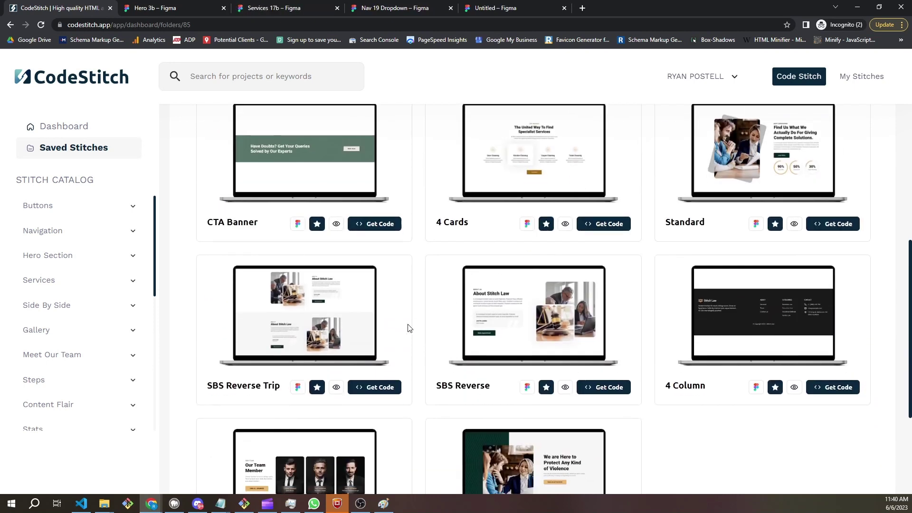
right_click(297, 390)
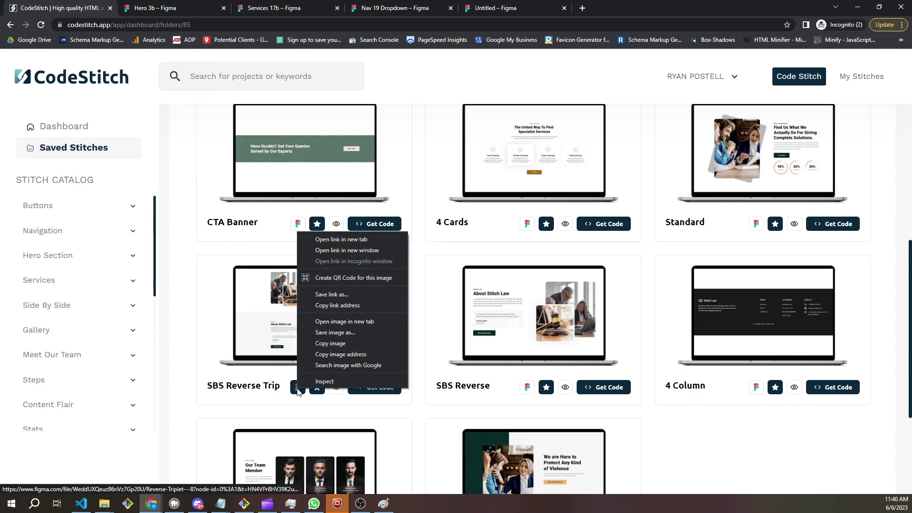
left_click(338, 240)
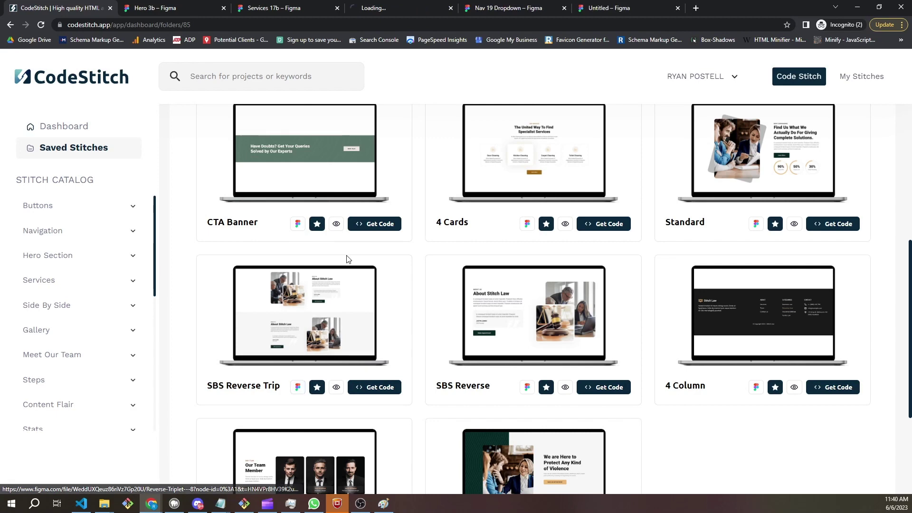
Open the Figma file of the 3 Card "Our Team Member" stitch in a new background tab
scroll(641, 328, "down", 4)
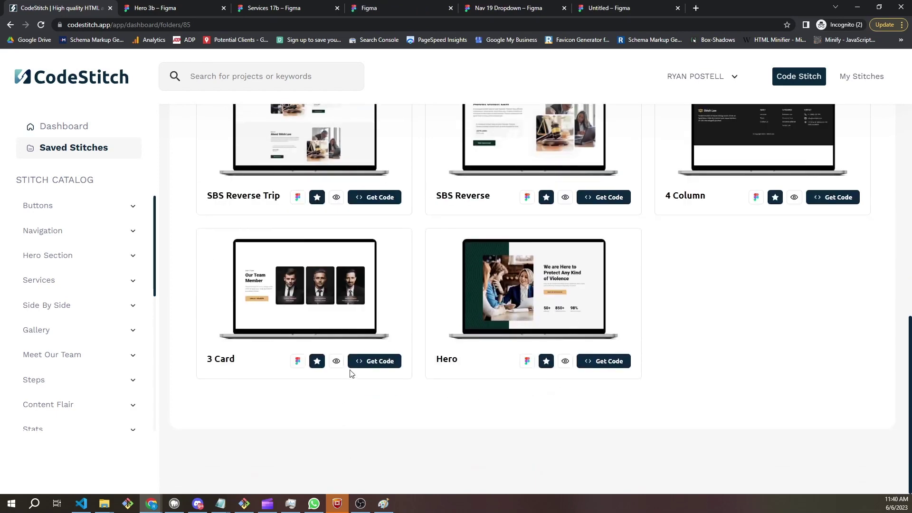
right_click(300, 363)
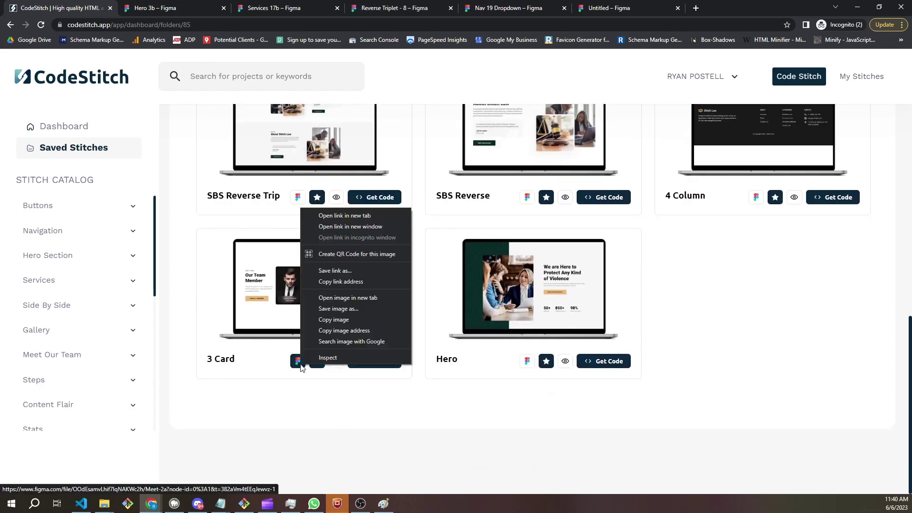
left_click(335, 216)
Open the CTA Banner stitch's Figma file in a new background tab
scroll(465, 290, "up", 6)
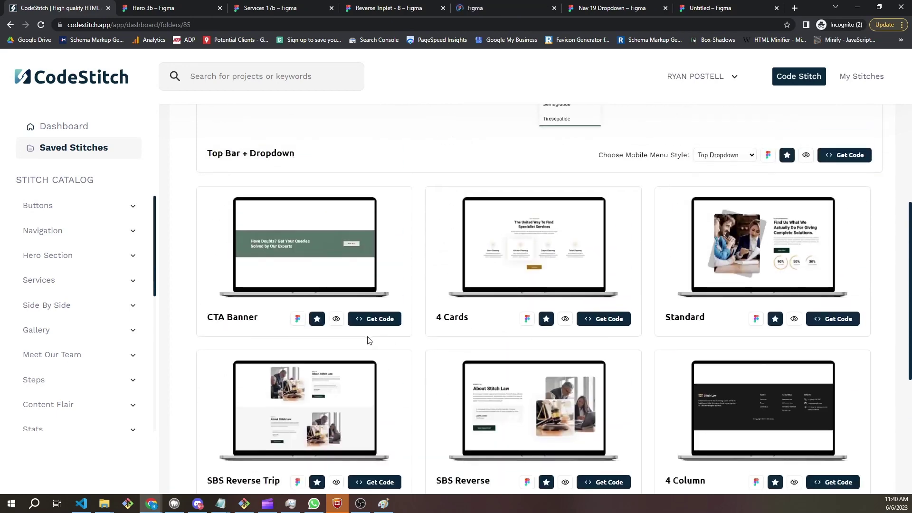
right_click(297, 321)
left_click(302, 321)
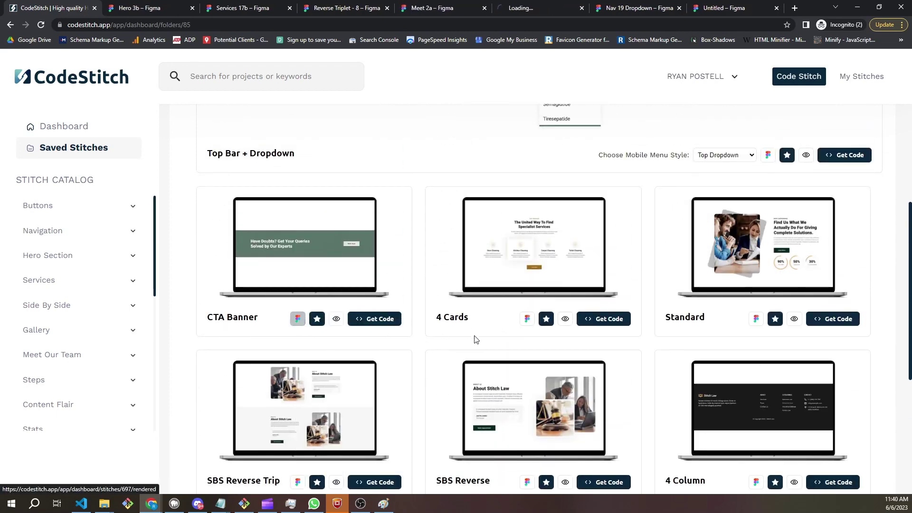
Open the 4 Column footer stitch's Figma file in a new background tab
scroll(583, 364, "down", 2)
right_click(754, 387)
left_click(767, 392)
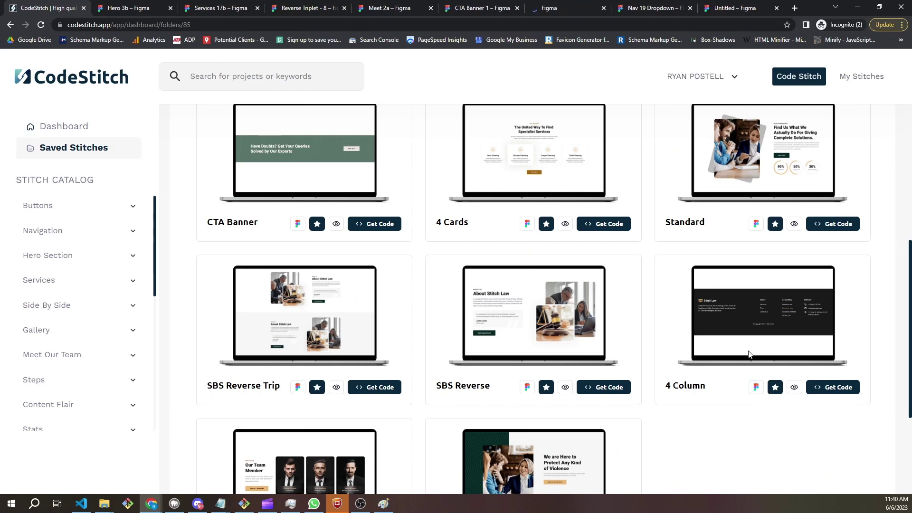
Copy the desktop header group with its dropdown from Nav 19 Dropdown into the Untitled file and close the Nav 19 Dropdown file
left_click(658, 9)
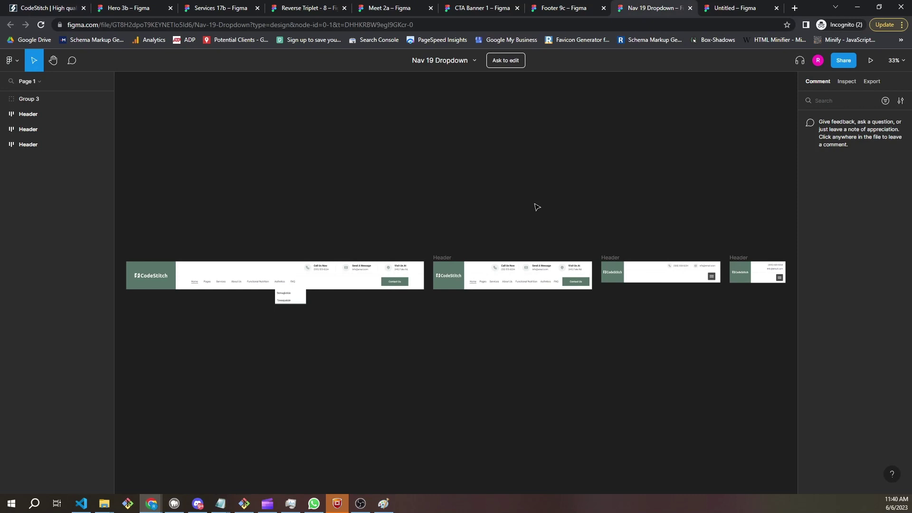
scroll(536, 208, "down", 2)
left_click(429, 280)
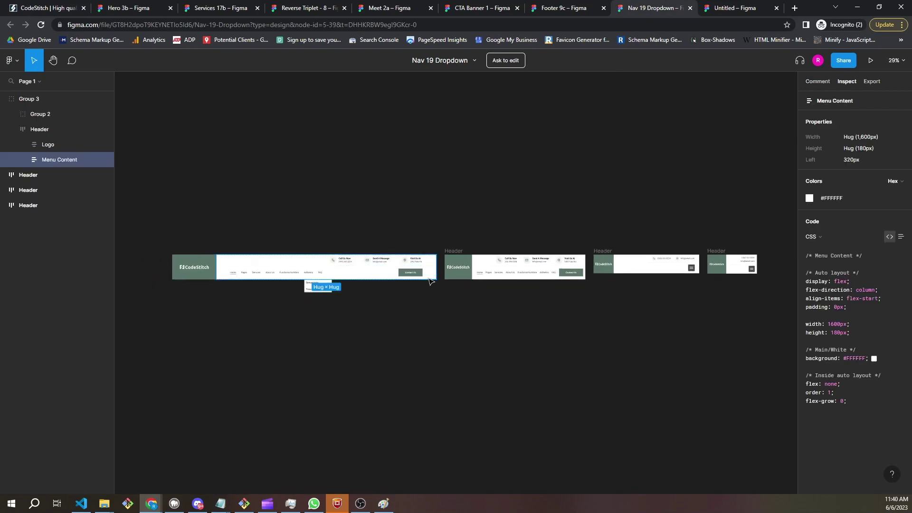
left_click(258, 319)
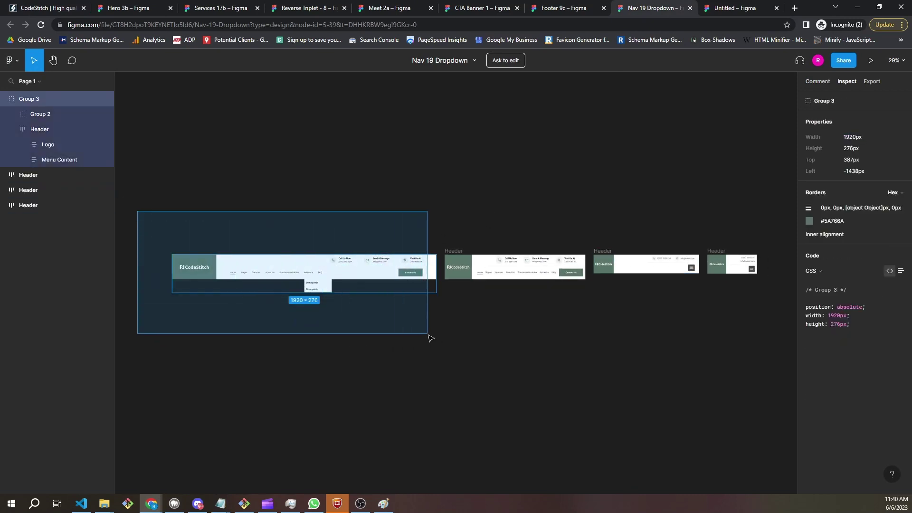
left_click(731, 13)
key("ctrl+v")
scroll(561, 188, "down", 3)
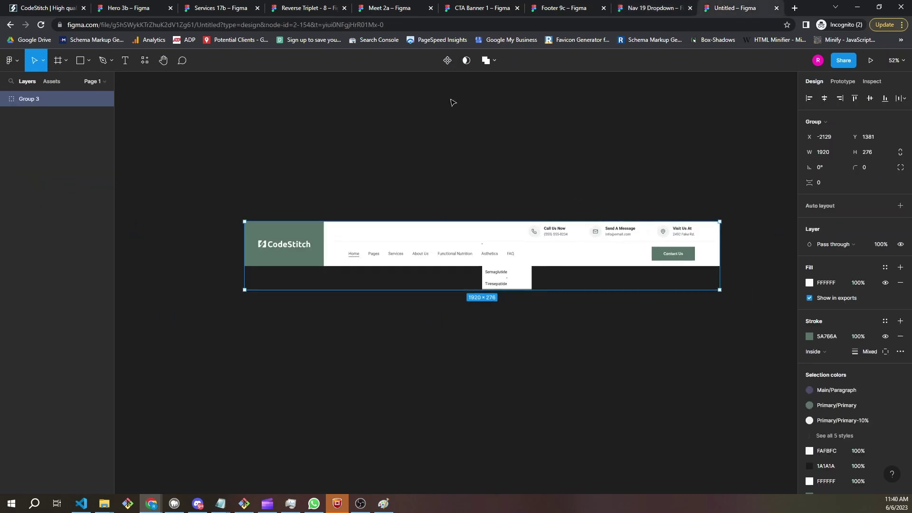
left_click(684, 9)
left_click(691, 8)
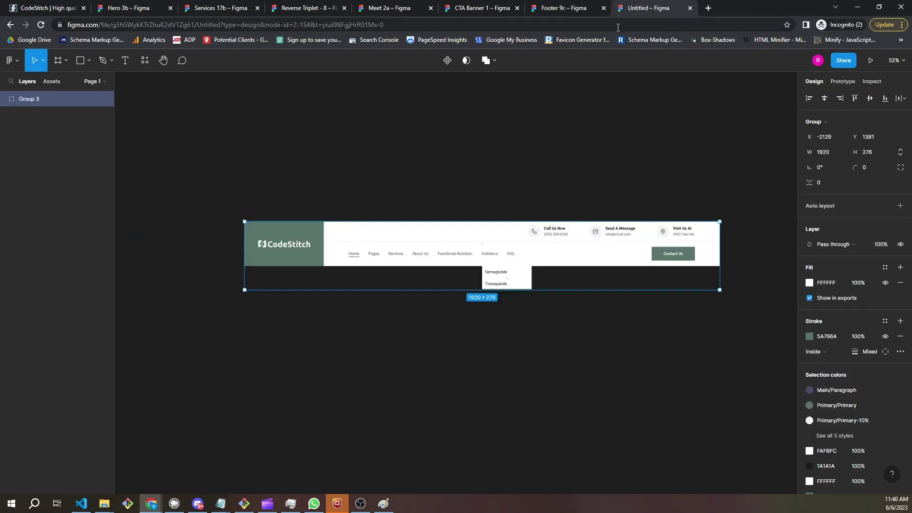
Copy the desktop Hero Section from Hero 3b into the Untitled file and align it directly below the navigation bar
left_click(143, 8)
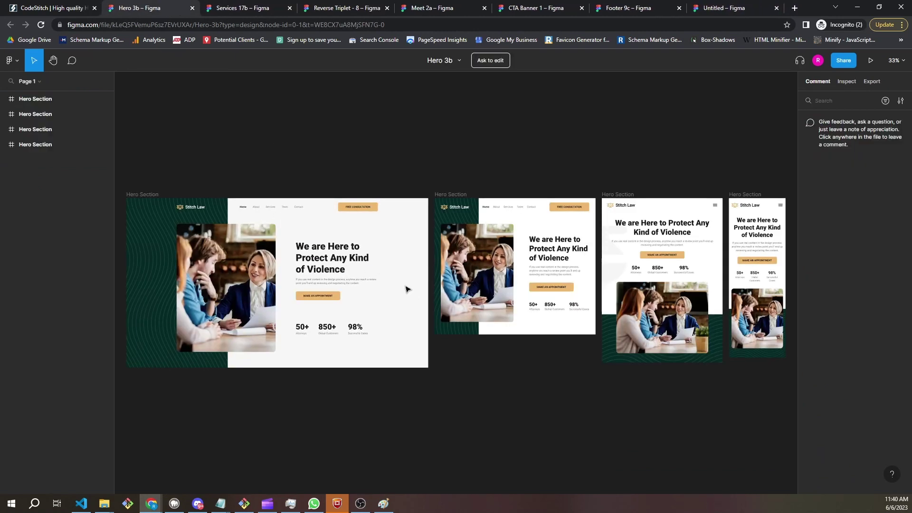
left_click(403, 297)
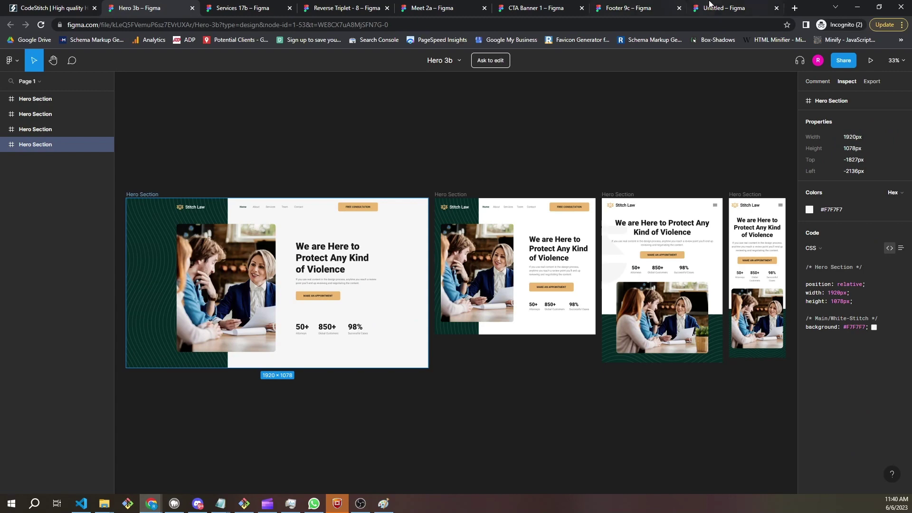
left_click(723, 8)
key("ctrl+v")
left_click_drag(621, 228, 670, 336)
Delete the header inside the pasted Hero Section and send the section to the back, behind the navigation dropdown
left_click(623, 284)
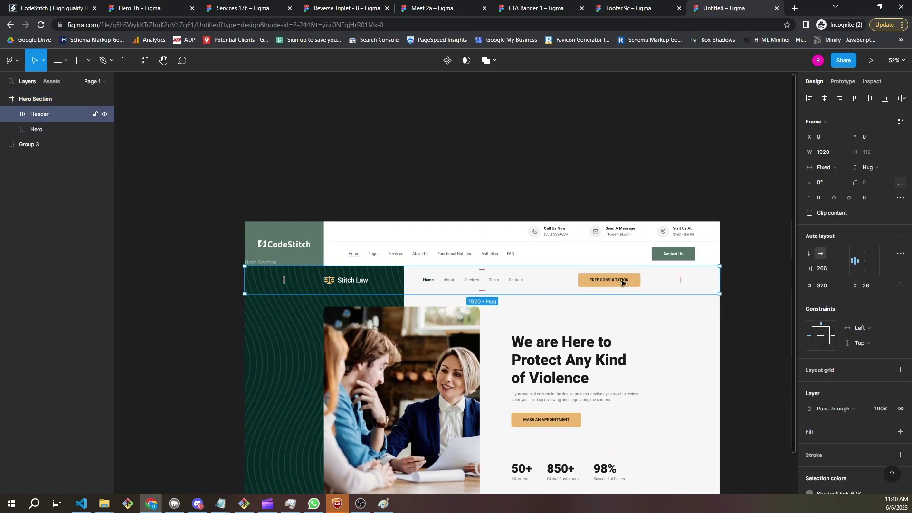
key("Delete")
right_click(682, 317)
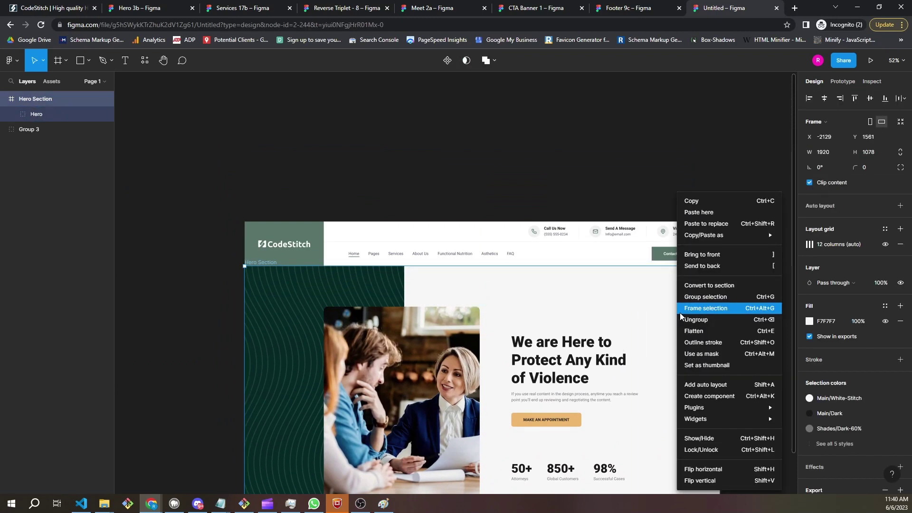
left_click(688, 270)
left_click(629, 197)
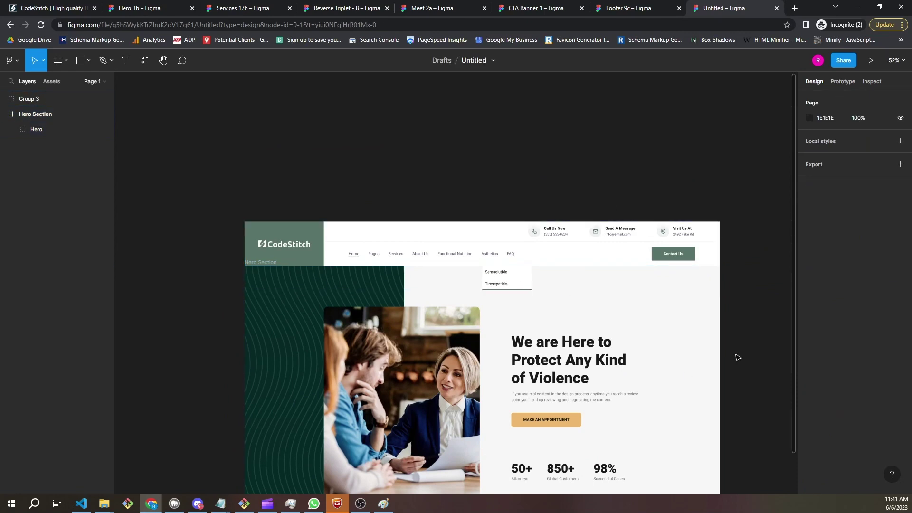
left_click(712, 289)
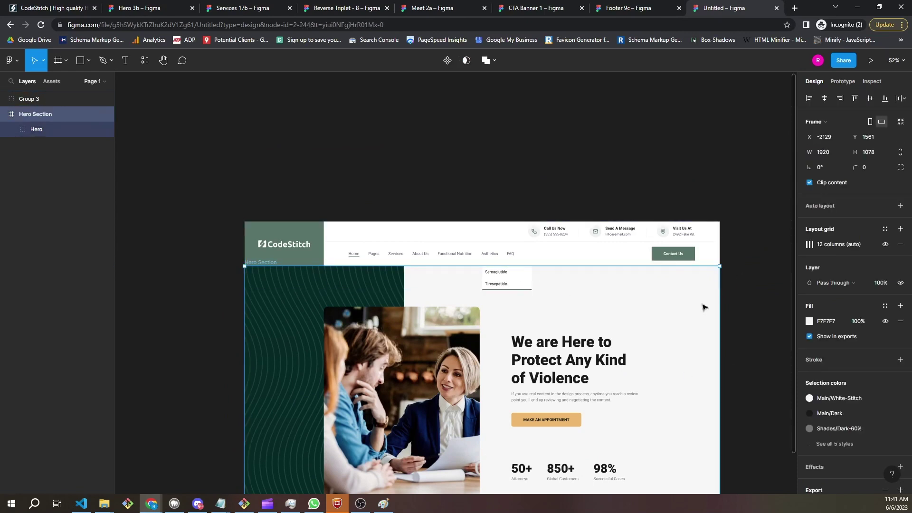
right_click(702, 305)
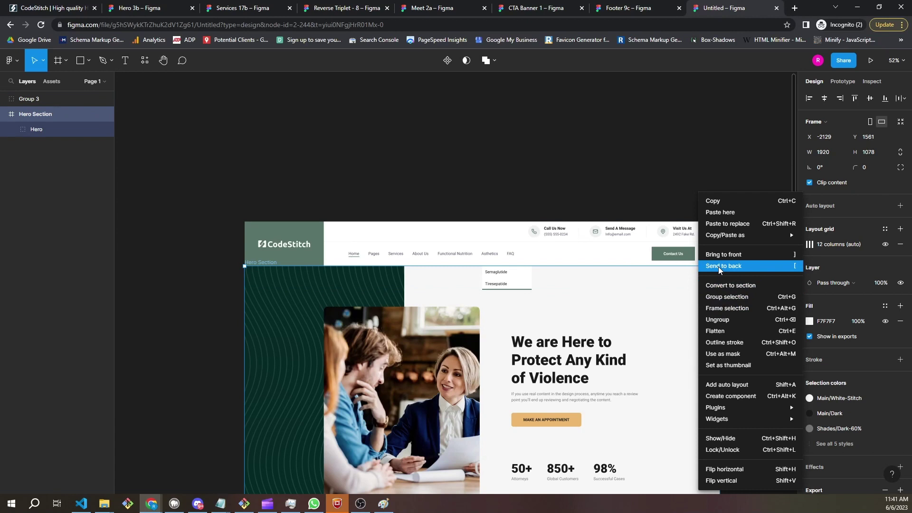
left_click(639, 177)
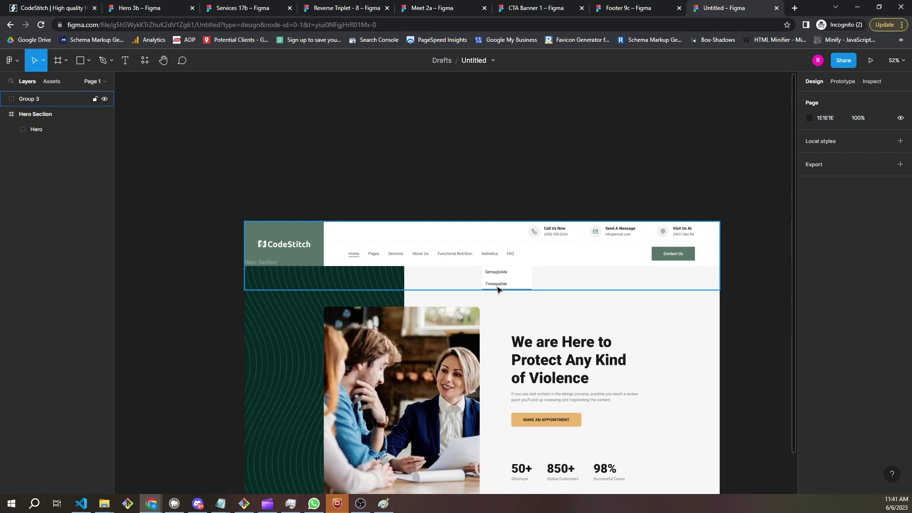
Close Hero 3b, copy the desktop services section from Services 17b to directly below the hero in Untitled, and close Services 17b
scroll(498, 289, "down", 1)
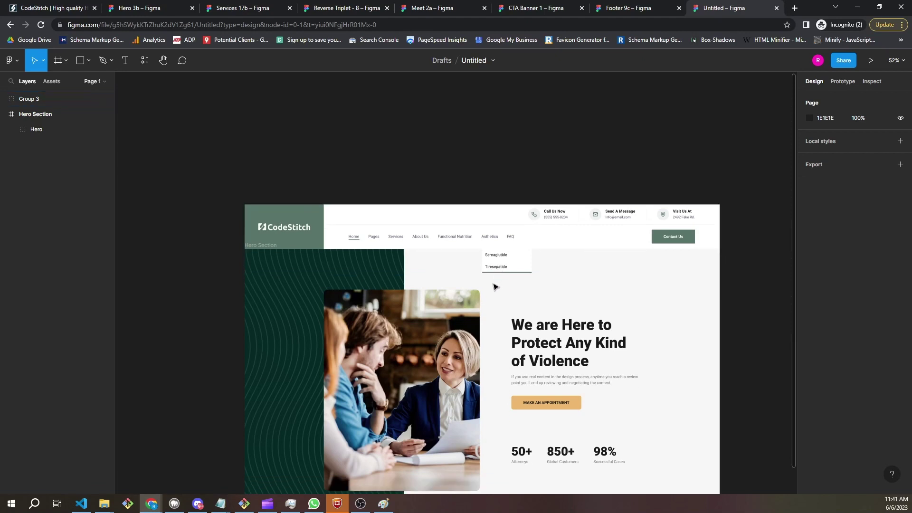
scroll(494, 285, "down", 5, "ctrl")
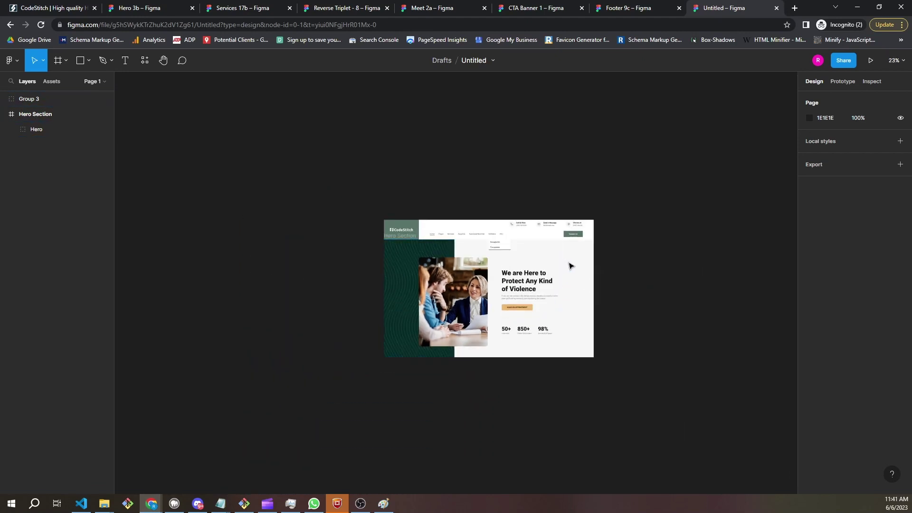
left_click(193, 13)
left_click(192, 8)
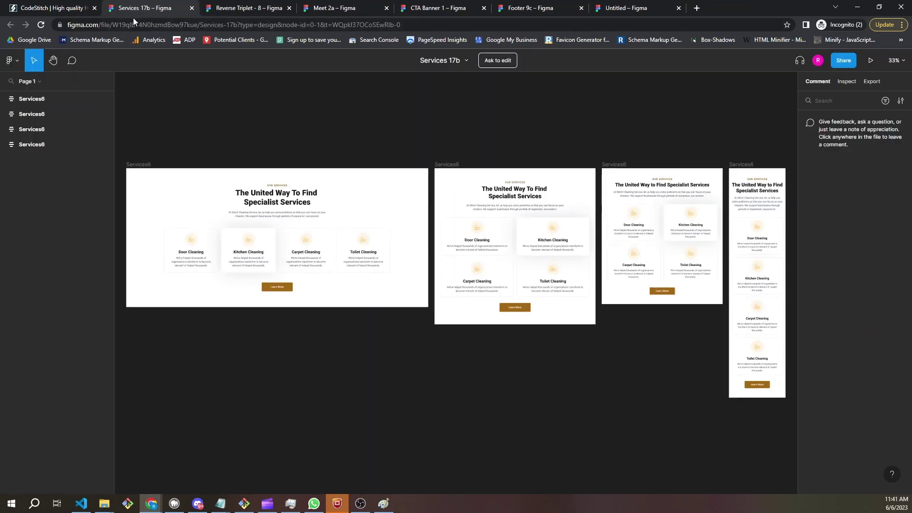
left_click(386, 194)
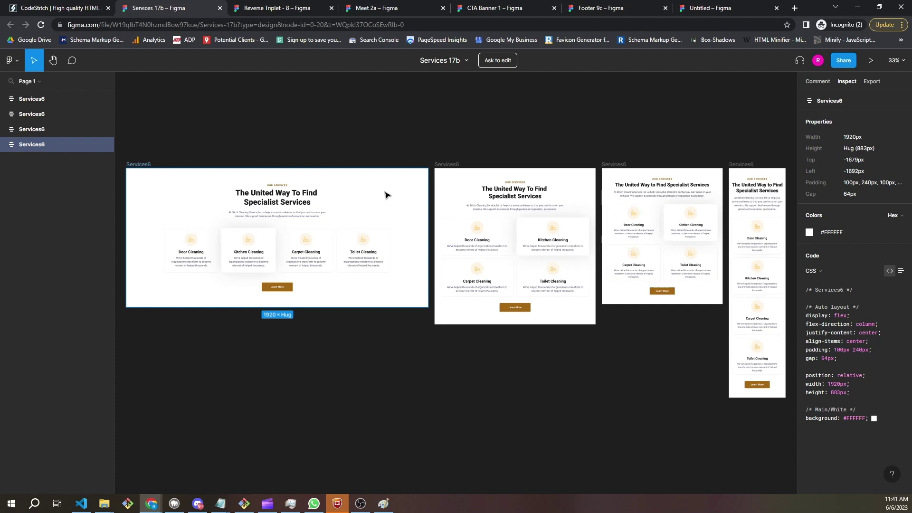
left_click(748, 7)
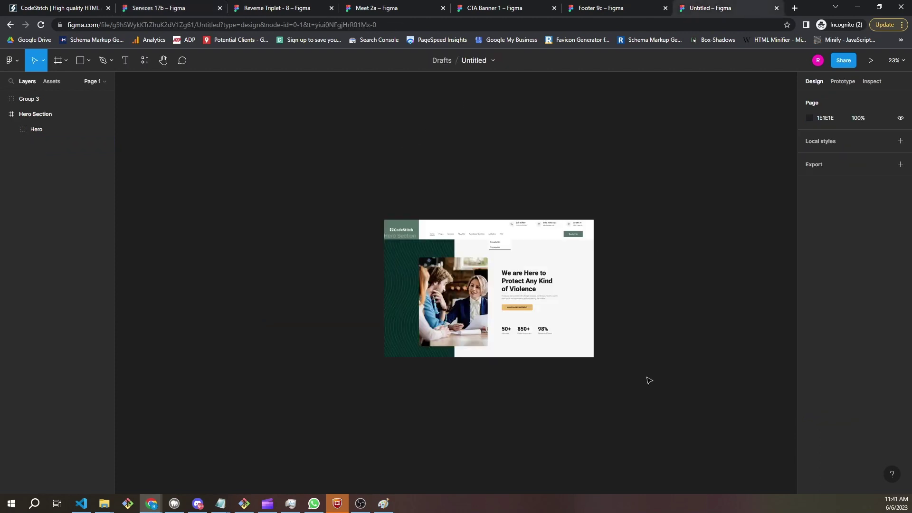
key("ctrl+v")
left_click_drag(537, 261, 572, 377)
scroll(583, 309, "down", 5)
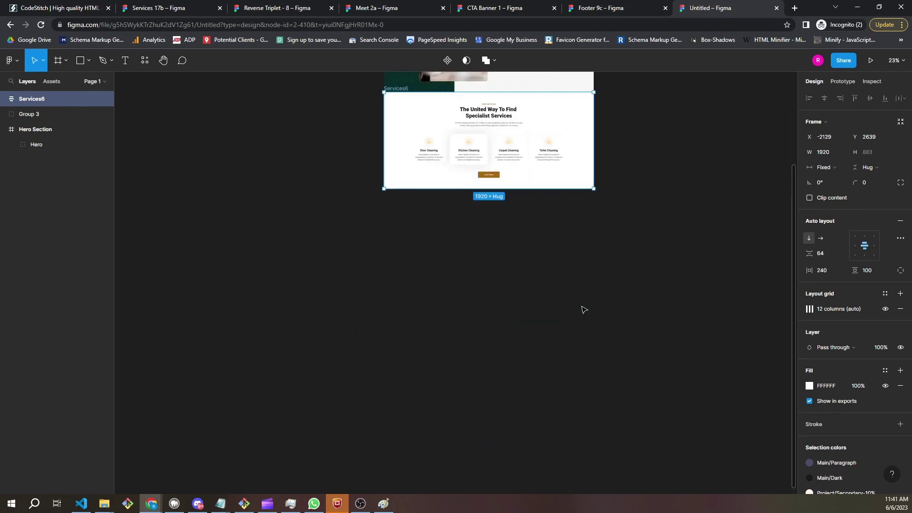
left_click(220, 8)
Try to select the three 1300px side-by-side sections in Reverse Triplet - 8 individually and paste them into the Untitled file
left_click(185, 10)
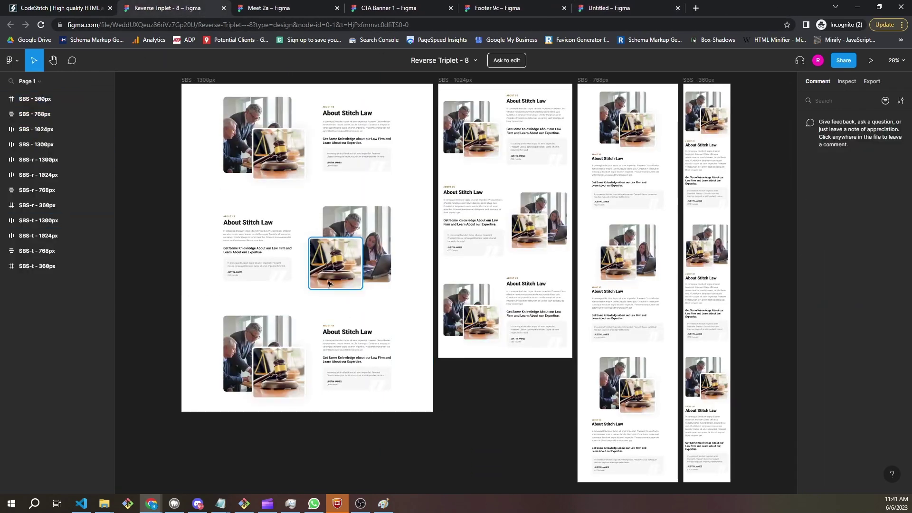
scroll(312, 251, "down", 2)
left_click_drag(195, 114, 420, 417)
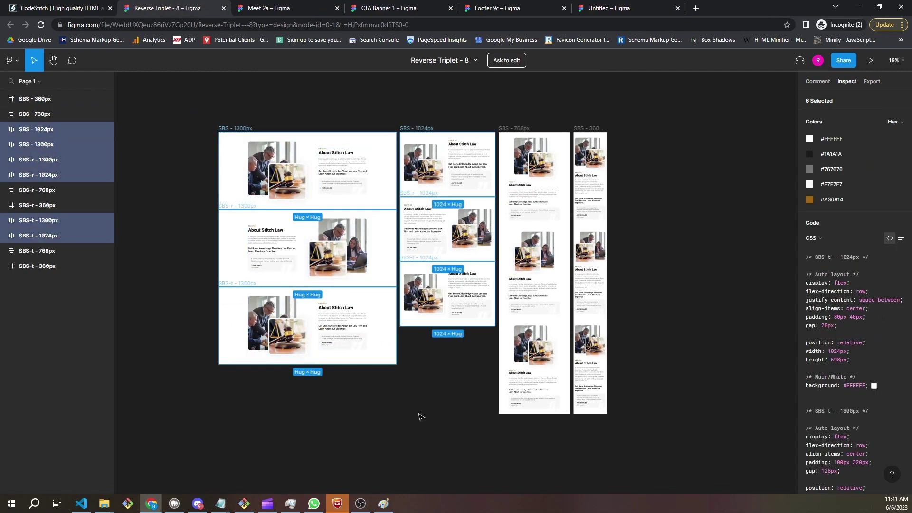
left_click(393, 402)
left_click(402, 211)
left_click(382, 205)
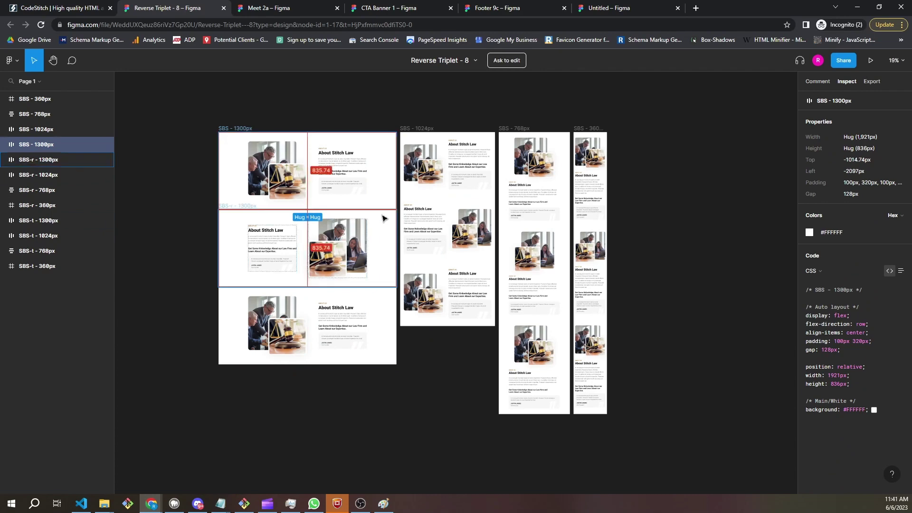
left_click(381, 312, "shift")
left_click(381, 311, "shift")
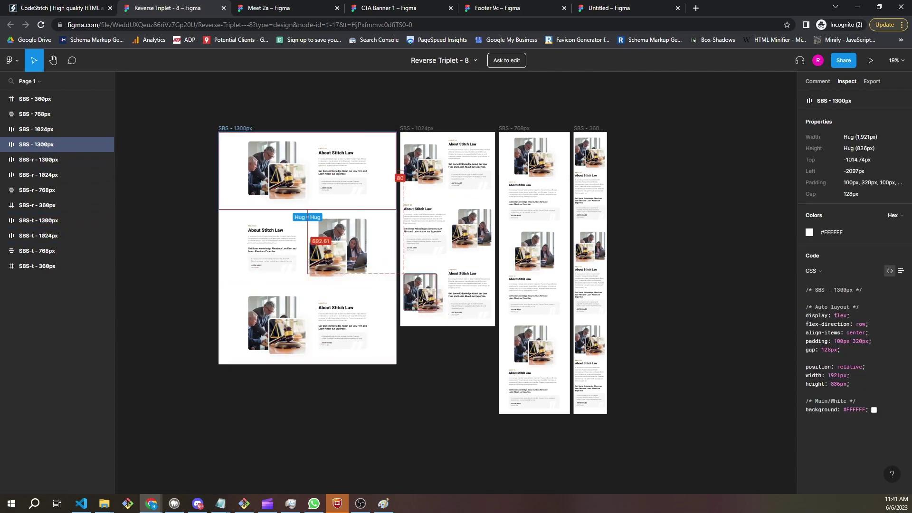
left_click(381, 330)
left_click(377, 278, "shift")
left_click(377, 278, "shift")
left_click(387, 197, "shift")
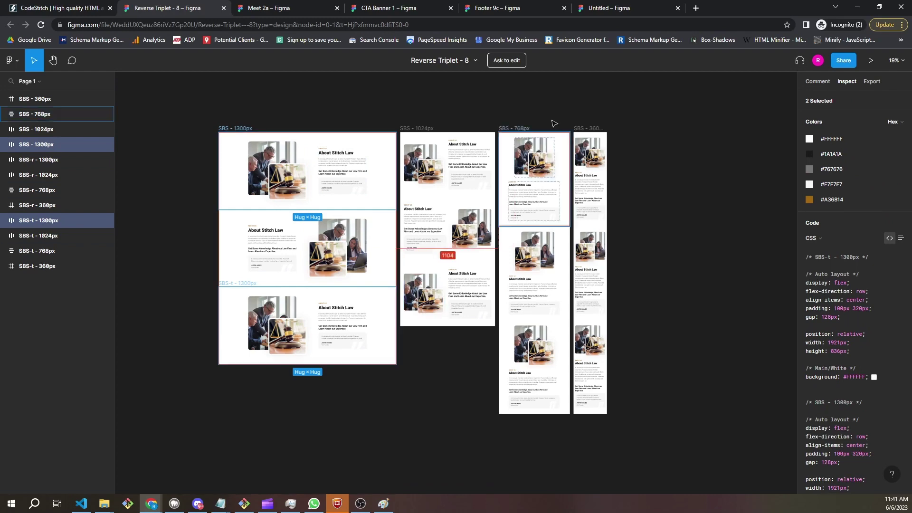
left_click(611, 8)
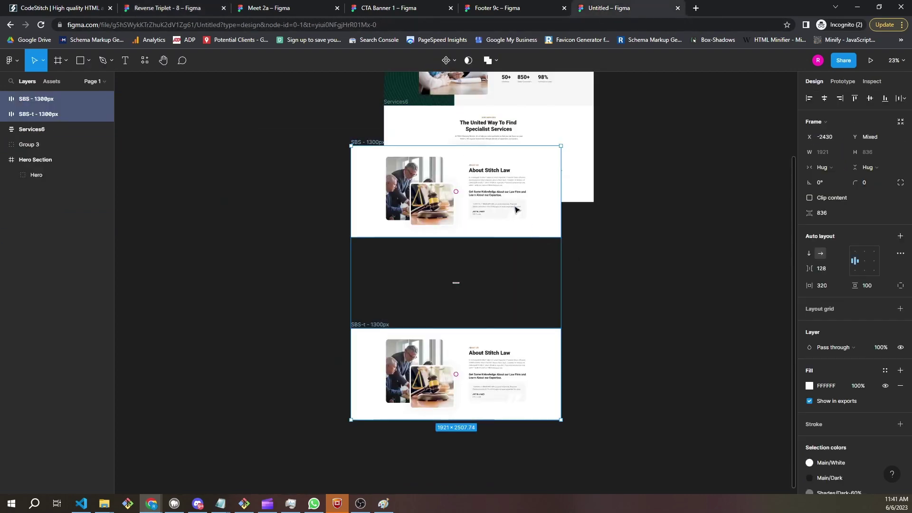
Copy all three 1300px side-by-side frames from Reverse Triplet - 8 to directly below the services section in Untitled, closing the source file
left_click(203, 6)
left_click_drag(210, 106, 401, 400)
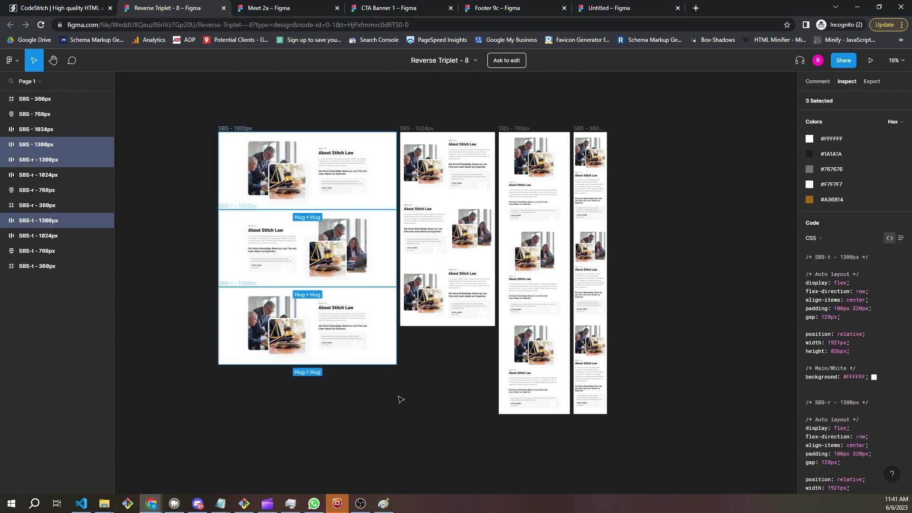
left_click(652, 4)
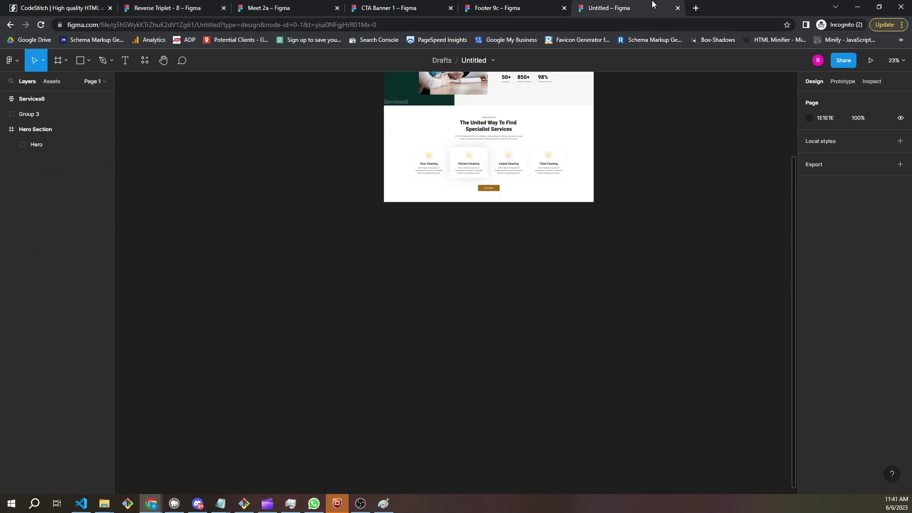
key("ctrl+v")
left_click_drag(520, 231, 545, 263)
scroll(619, 250, "down", 3)
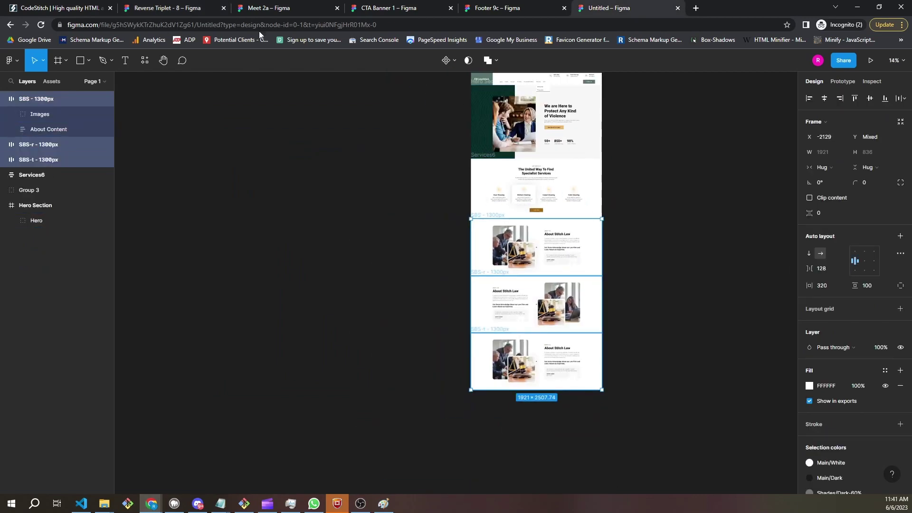
left_click(224, 8)
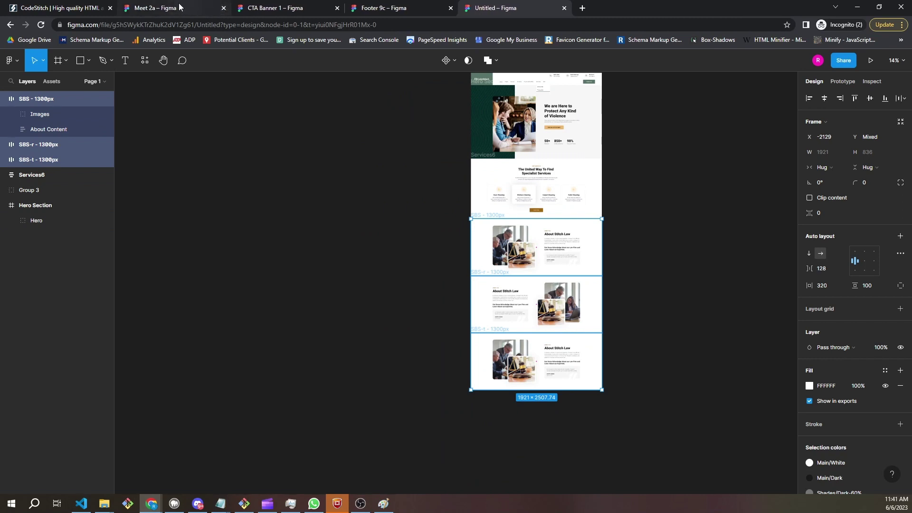
Copy the 1920 team section from Meet 2a to directly below the last side-by-side section in Untitled and close Meet 2a
left_click(186, 8)
left_click(407, 254)
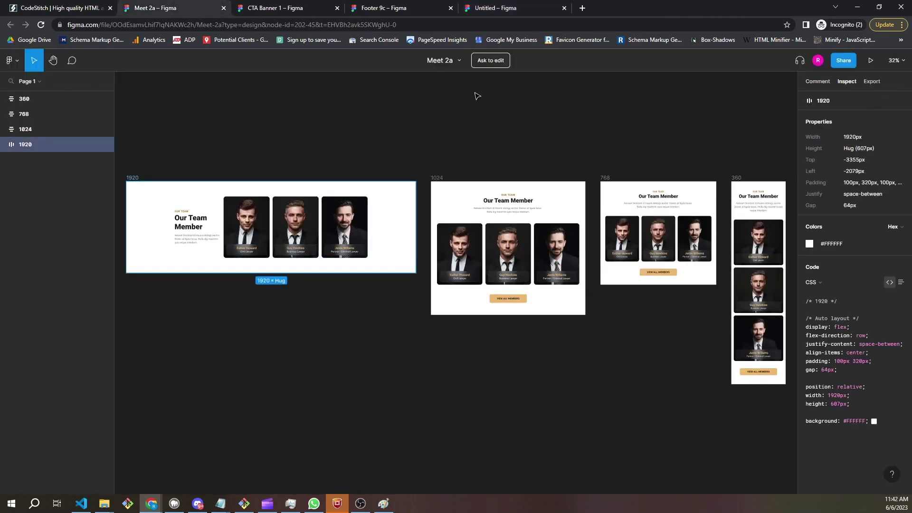
left_click(481, 8)
left_click(649, 335)
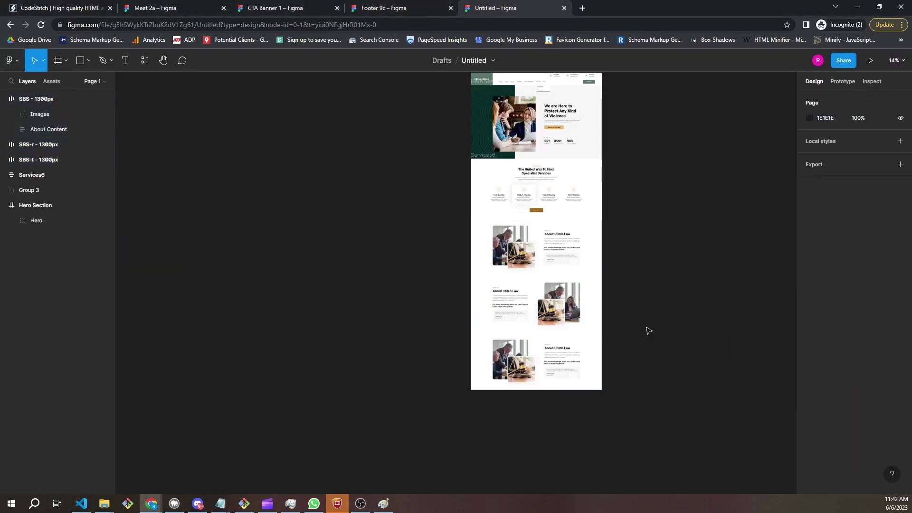
scroll(641, 330, "down", 3)
scroll(600, 308, "up", 3)
key("ctrl+v")
left_click_drag(572, 265, 607, 214)
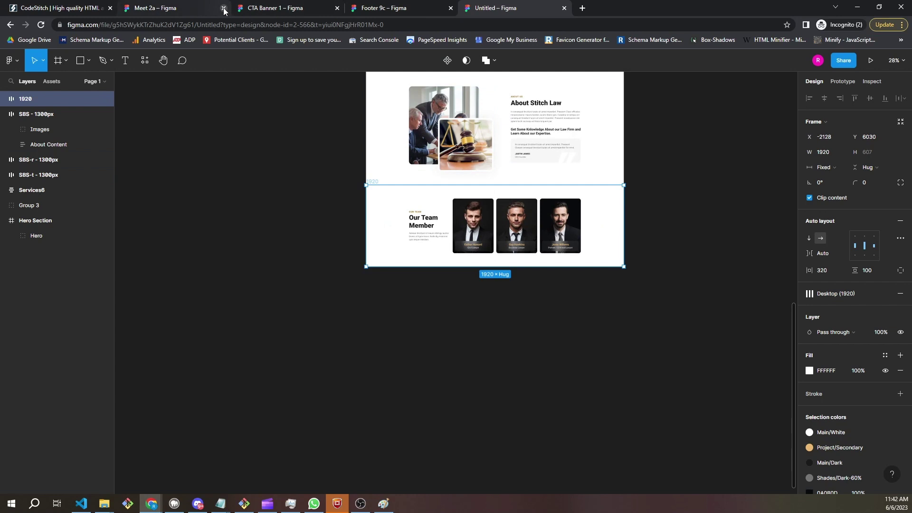
left_click(224, 7)
Copy the desktop banner from CTA Banner 1 to directly below the team section in Untitled and close CTA Banner 1
left_click(159, 8)
left_click(356, 305)
left_click(410, 2)
left_click(511, 307)
key("ctrl+v")
left_click_drag(588, 310, 623, 318)
key("ctrl+z")
key("ctrl+z")
key("ctrl+shift+z")
left_click_drag(604, 284, 604, 284)
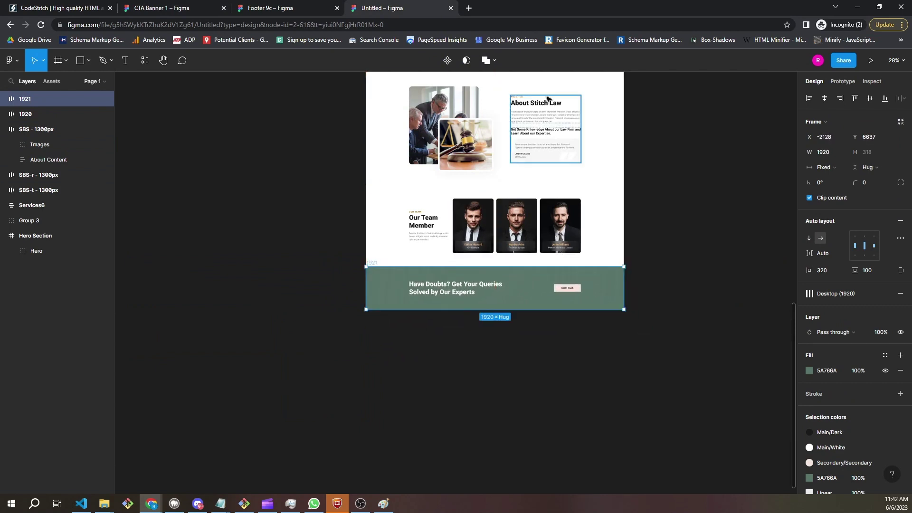
left_click(224, 8)
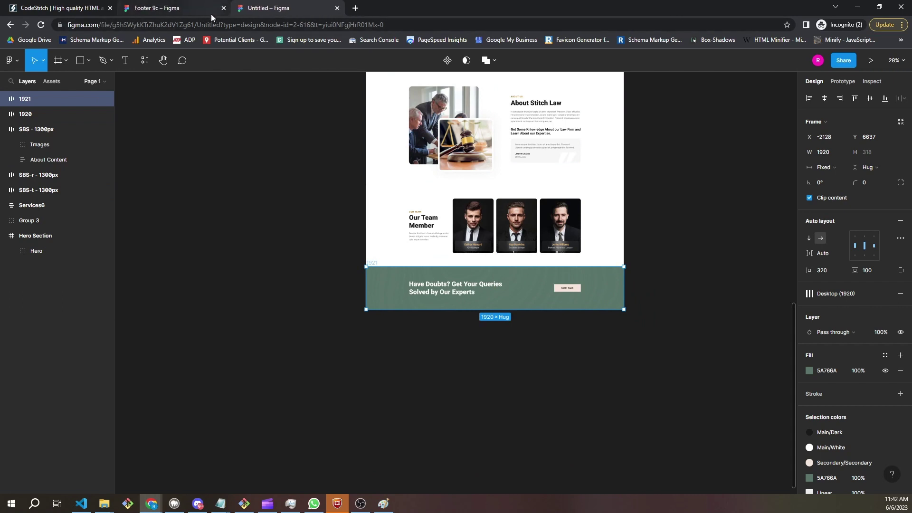
Copy the 1920px desktop footer from Footer 9c to directly below the call-to-action banner in Untitled
left_click(181, 6)
left_click(404, 258)
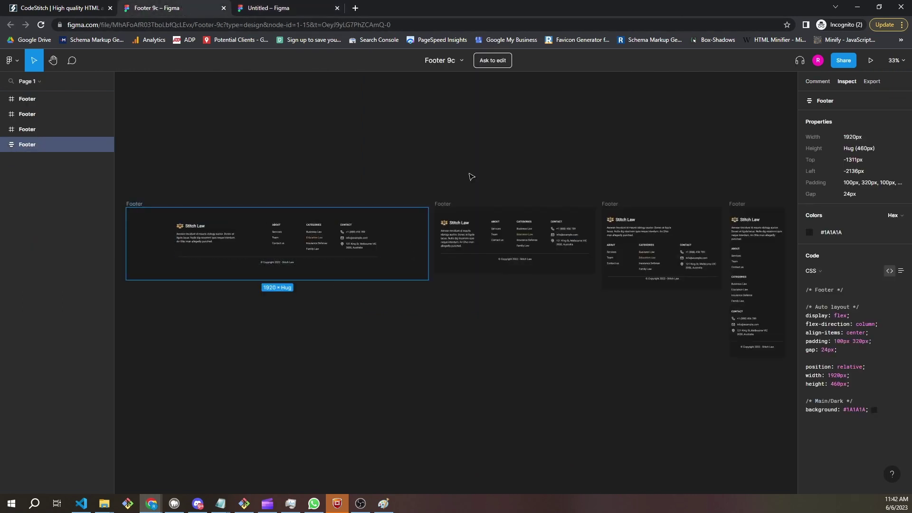
key("ctrl+c")
left_click(268, 8)
key("ctrl+v")
left_click_drag(532, 308, 564, 351)
left_click(652, 344)
Examine the stacked page from the hero down to the footer for gaps between sections
scroll(667, 284, "up", 3)
scroll(668, 285, "down", 5)
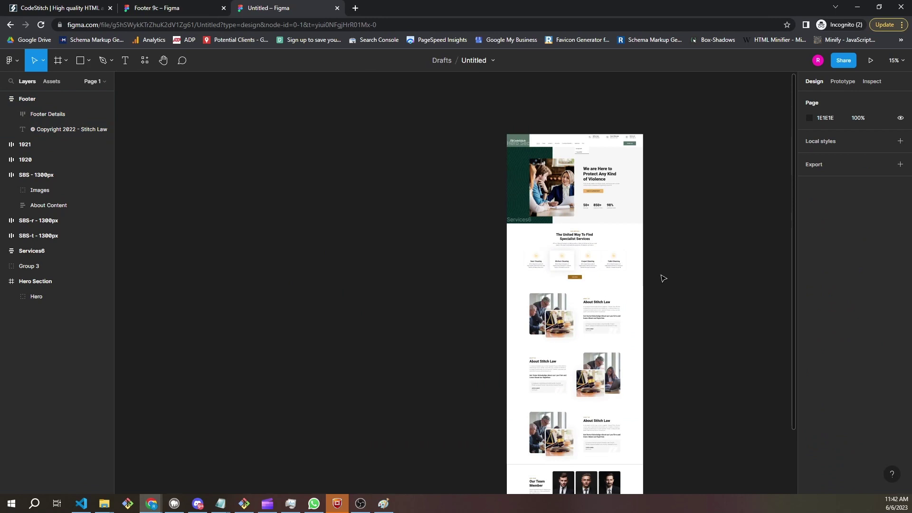
scroll(680, 273, "right", 1)
scroll(698, 267, "right", 3)
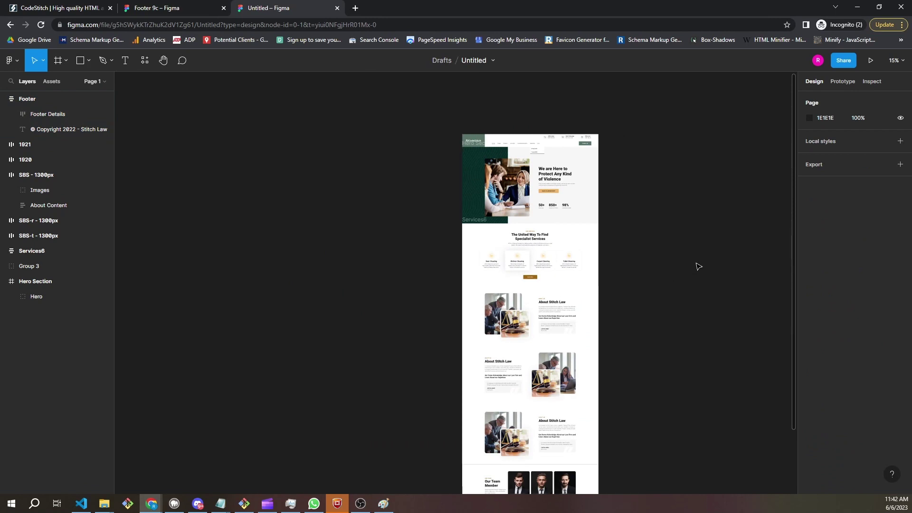
scroll(689, 264, "down", 3)
scroll(692, 261, "up", 4)
scroll(693, 259, "down", 2)
scroll(584, 396, "up", 5)
scroll(555, 397, "down", 3)
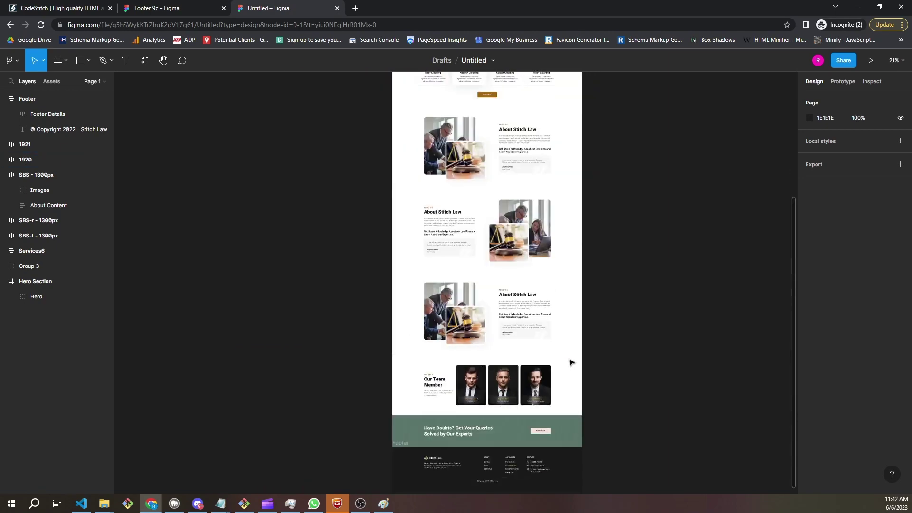
Move the last side-by-side section down to Y 5194 so its lower edge meets the team section
scroll(568, 372, "up", 5)
scroll(588, 357, "up", 10)
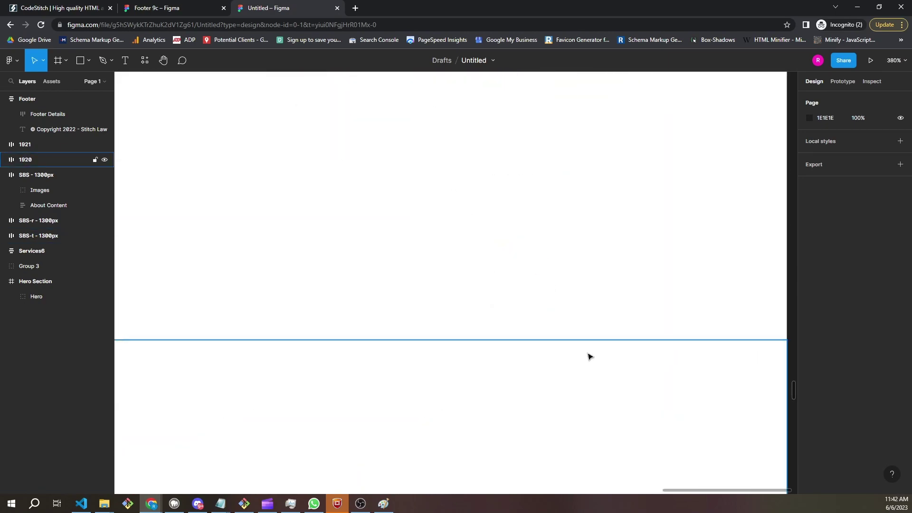
left_click(587, 364)
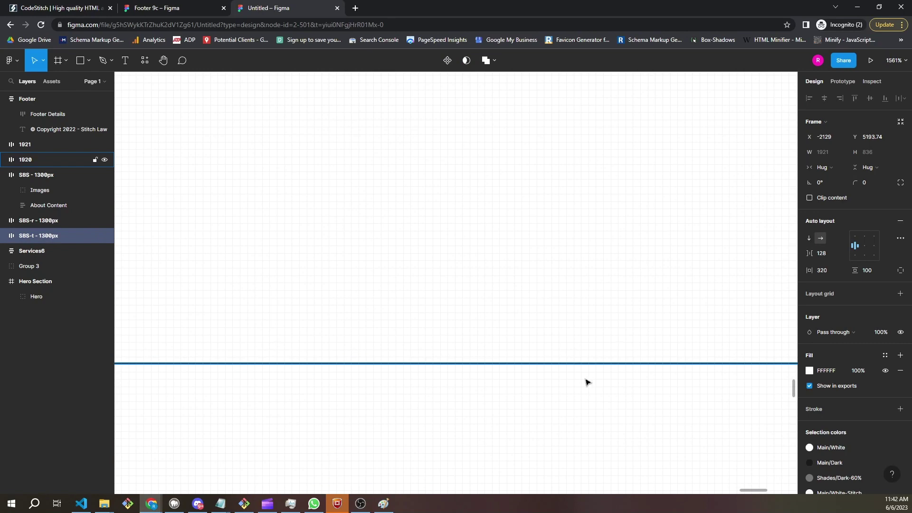
scroll(586, 375, "up", 5)
scroll(576, 350, "up", 1)
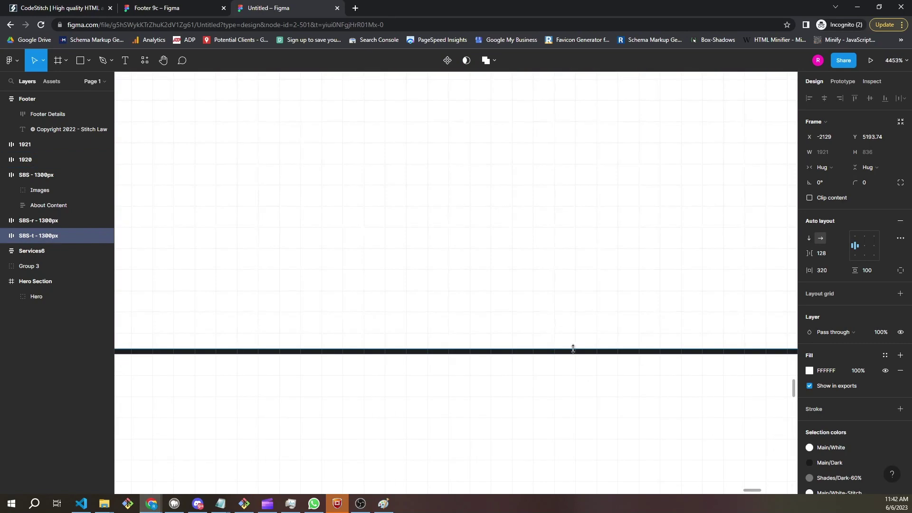
left_click_drag(578, 354, 585, 357)
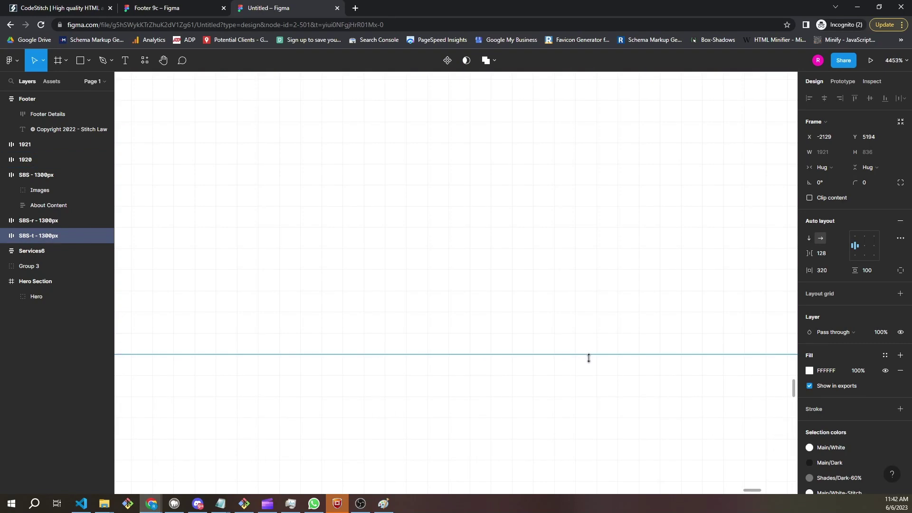
scroll(585, 355, "down", 15)
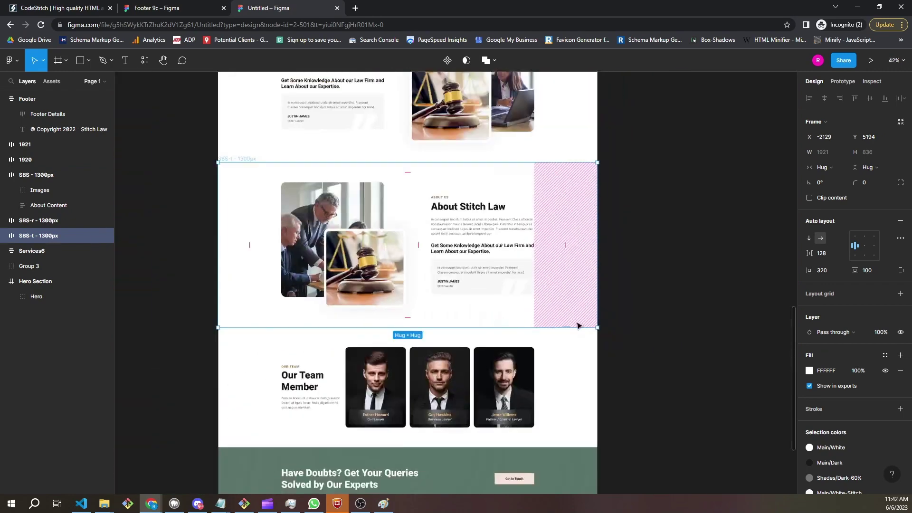
Move the middle side-by-side section to Y 4358 so it meets the section below it, and deselect it
scroll(576, 317, "down", 2)
scroll(574, 328, "up", 10)
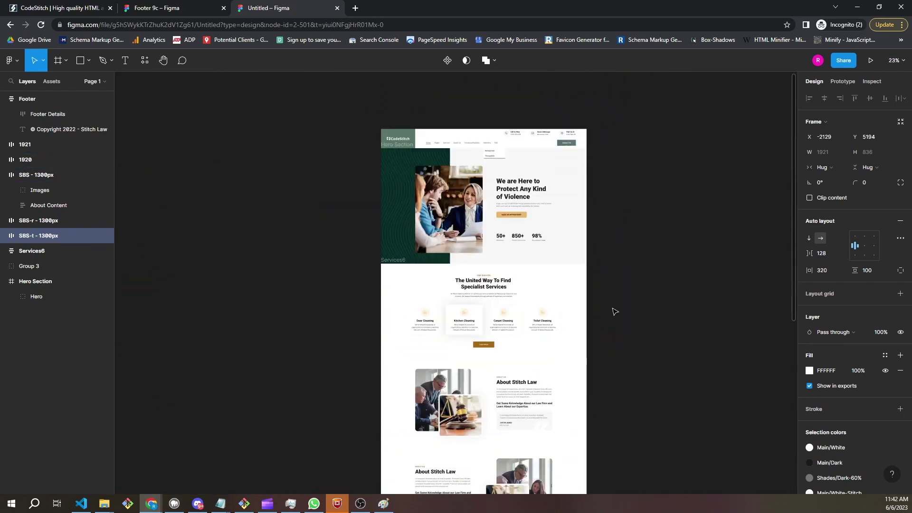
scroll(621, 310, "down", 1)
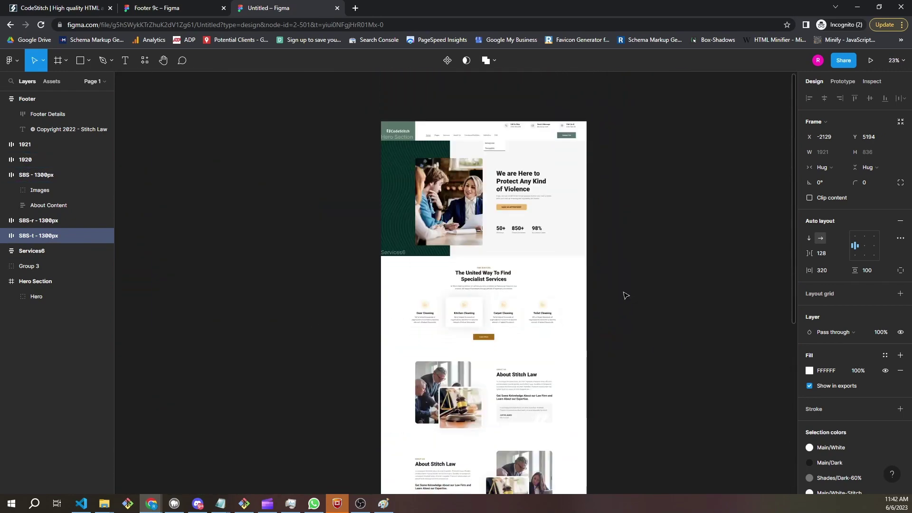
scroll(623, 289, "down", 2)
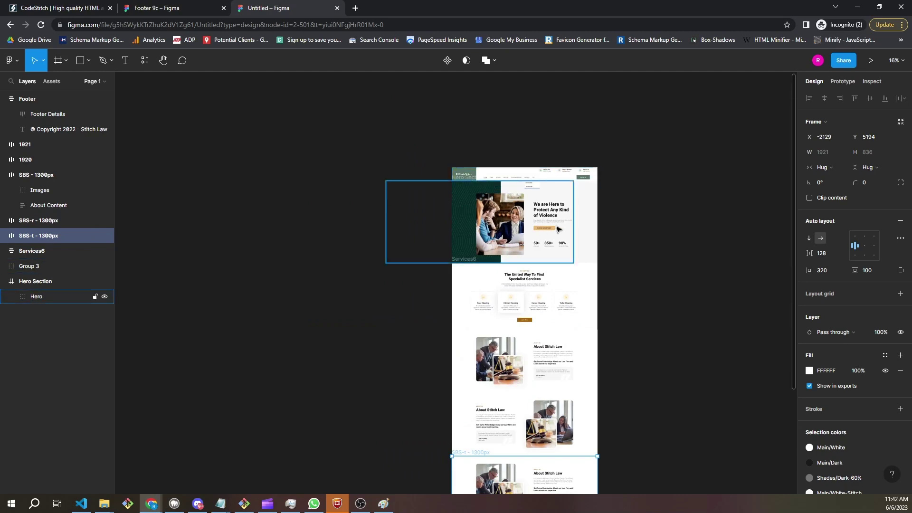
scroll(639, 277, "down", 5)
left_click(646, 275)
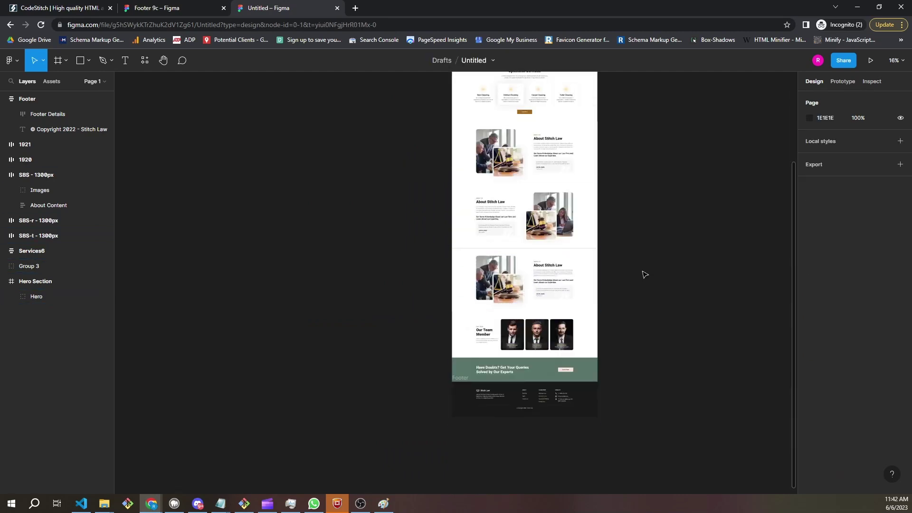
scroll(613, 278, "up", 15)
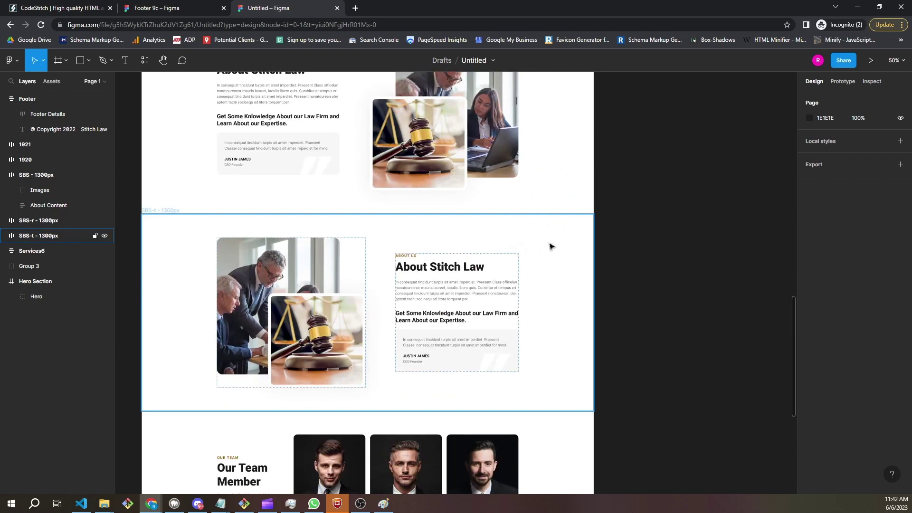
scroll(556, 154, "up", 3)
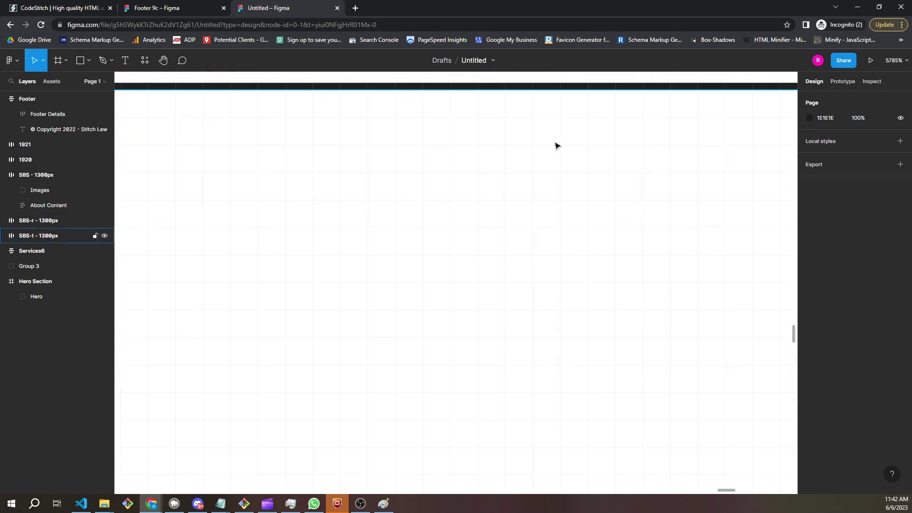
left_click(561, 179)
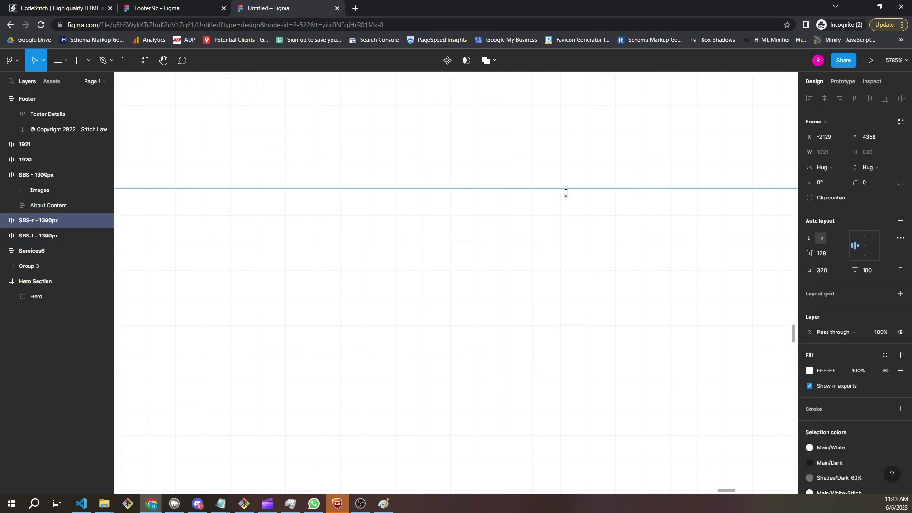
scroll(564, 209, "down", 15)
left_click(622, 247)
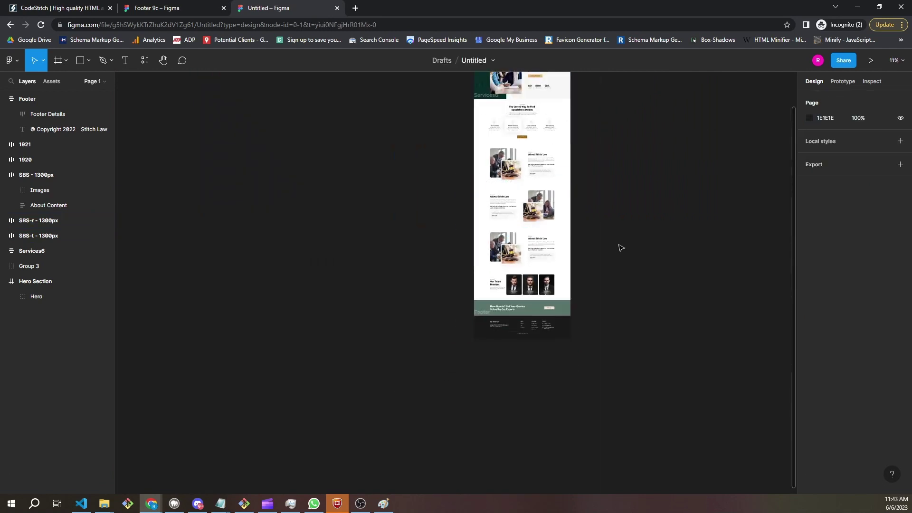
Select all page sections from hero to footer and detach the Project/Primary style in their selection colors
scroll(618, 233, "up", 3)
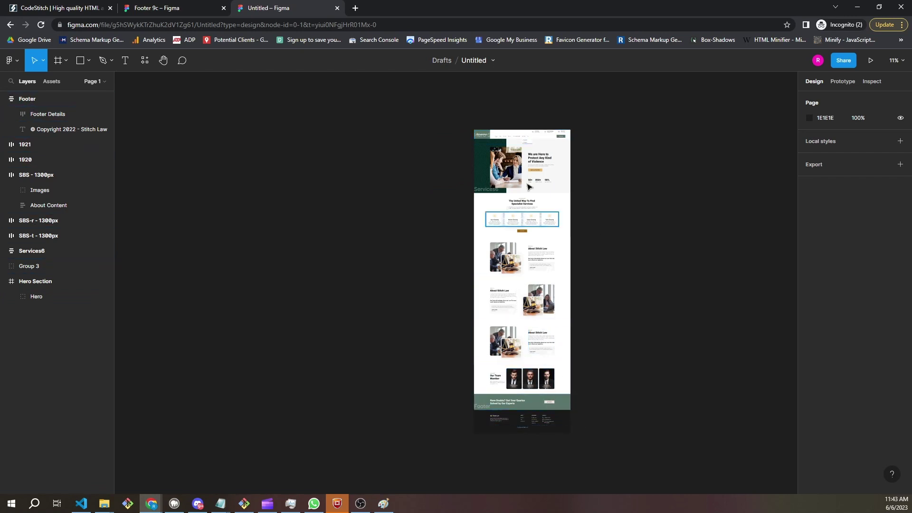
left_click_drag(451, 119, 629, 454)
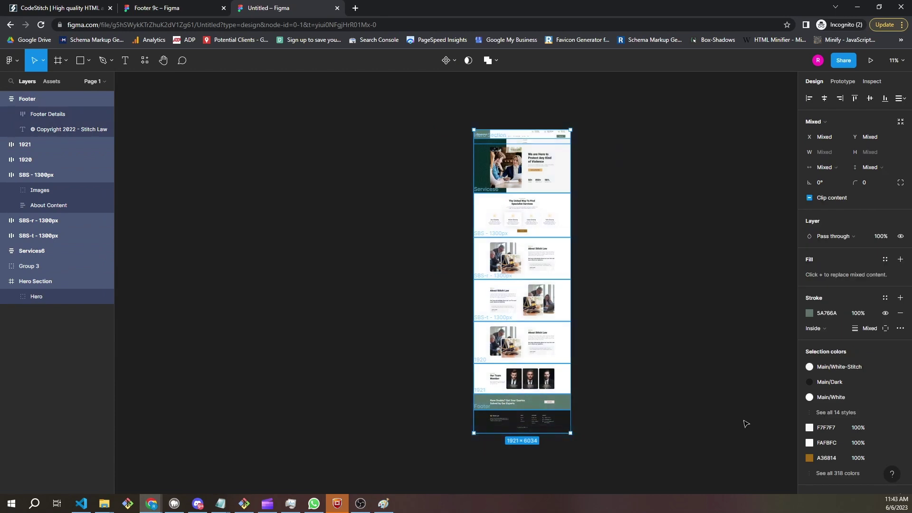
left_click(836, 413)
scroll(860, 260, "down", 5)
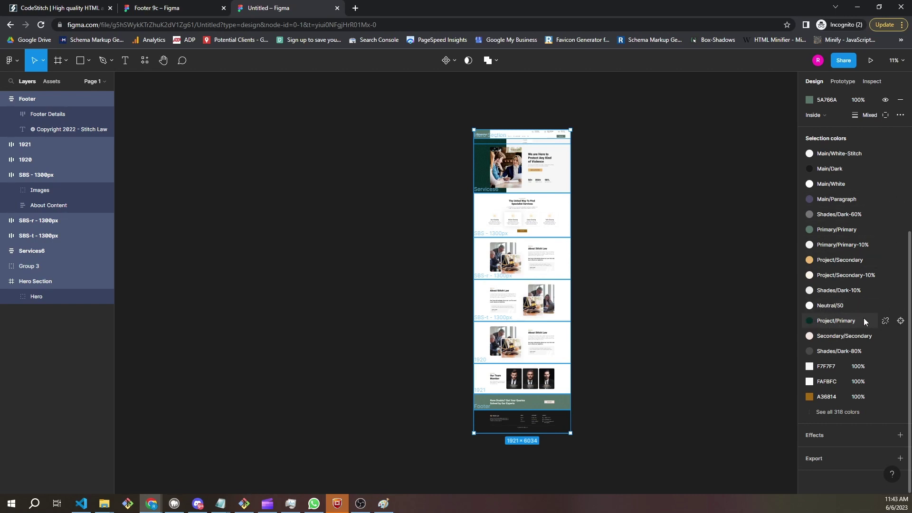
left_click(885, 321)
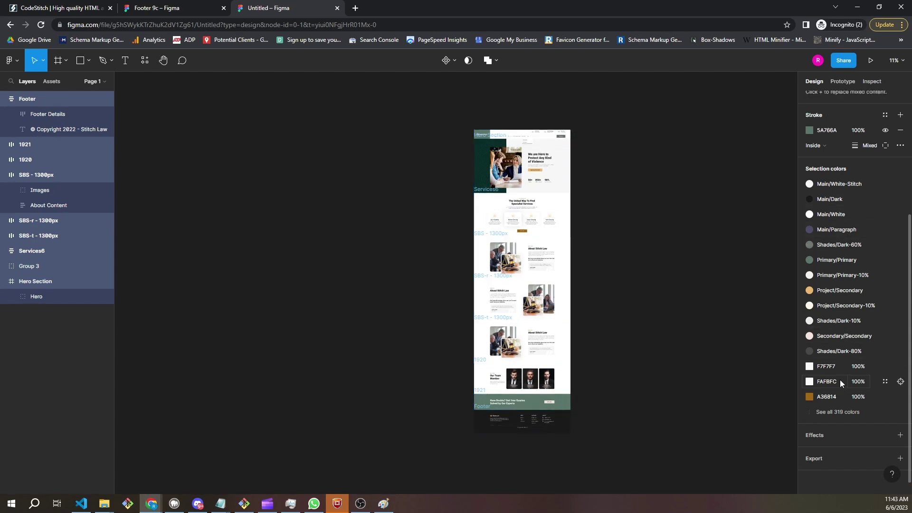
Copy the dark green value 042925 and replace the 5A766A green with it across all selected sections
double_click(832, 403)
scroll(840, 352, "down", 4)
left_click(823, 302)
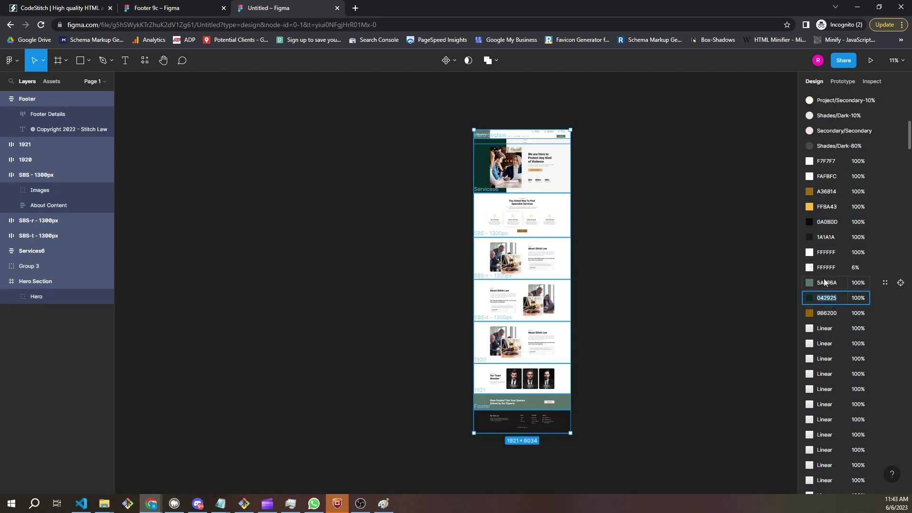
left_click(824, 283)
key("ctrl+v")
Set the gold selection colors FFBA43 and A36814 to 042925
left_click(831, 313)
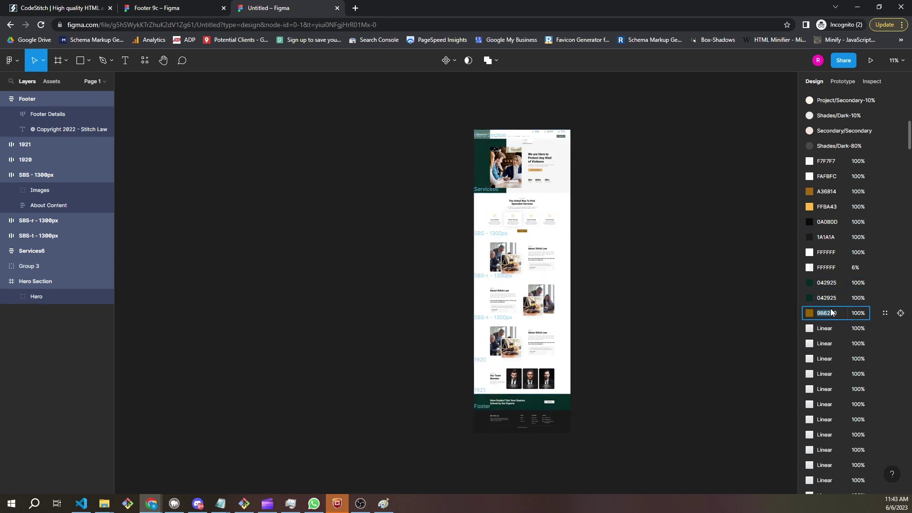
left_click(829, 210)
key("ctrl+v")
left_click(829, 192)
key("ctrl+v")
Detach the Primary/Primary color style across the selected sections
scroll(829, 199, "up", 4)
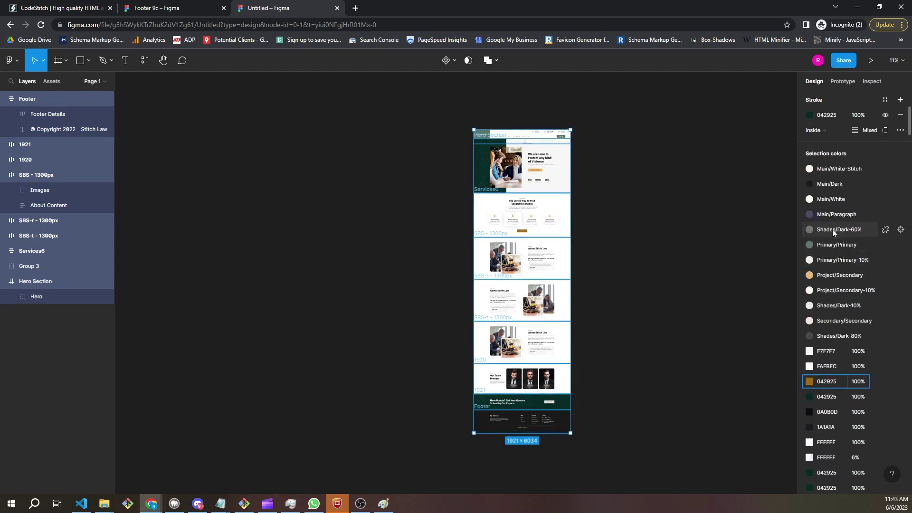
left_click(885, 244)
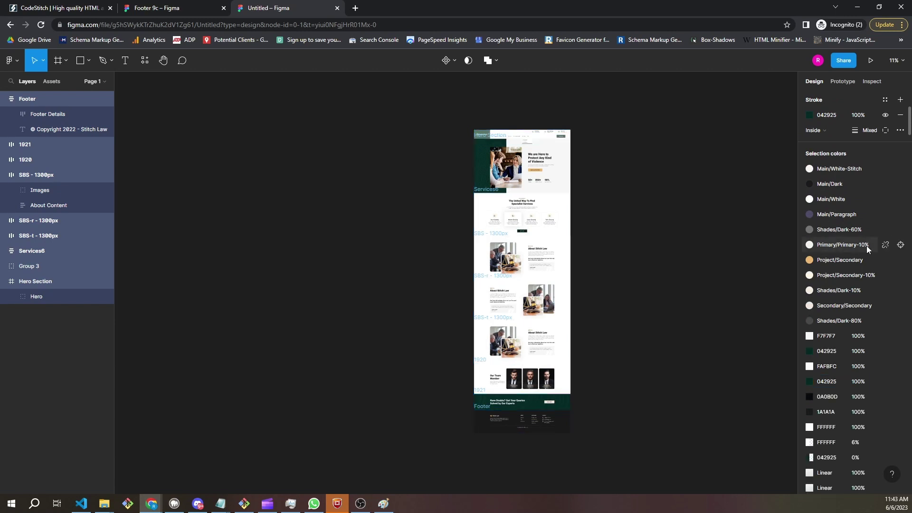
Look through the remaining styles and colors of the selected sections for ones that still need replacing
scroll(832, 366, "down", 6)
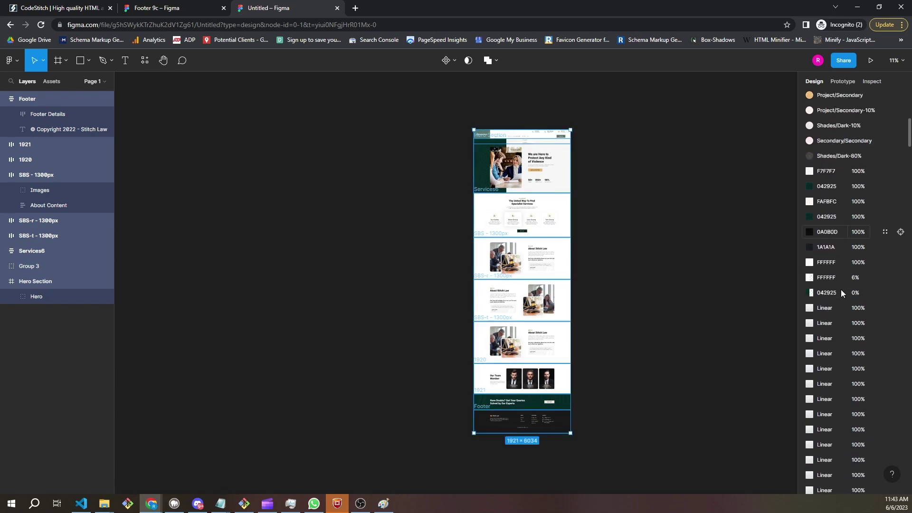
scroll(841, 286, "up", 10)
scroll(836, 323, "down", 6)
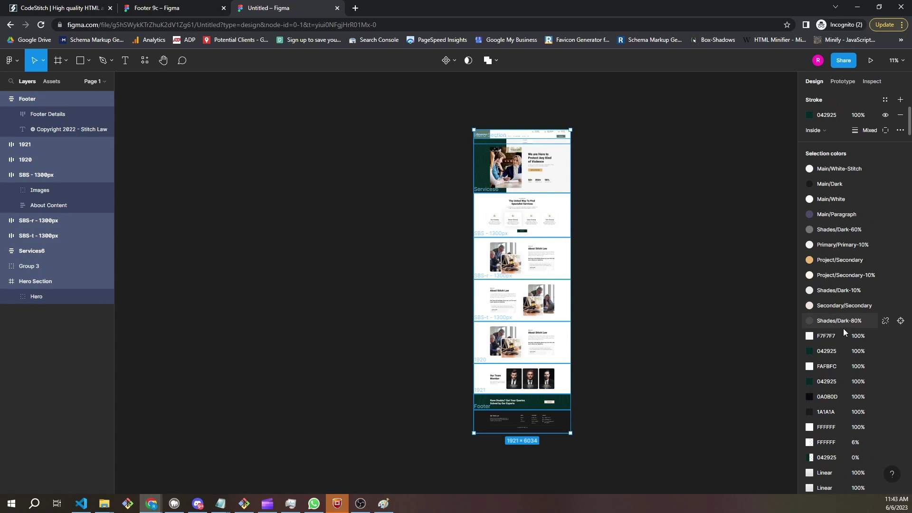
scroll(844, 323, "down", 2)
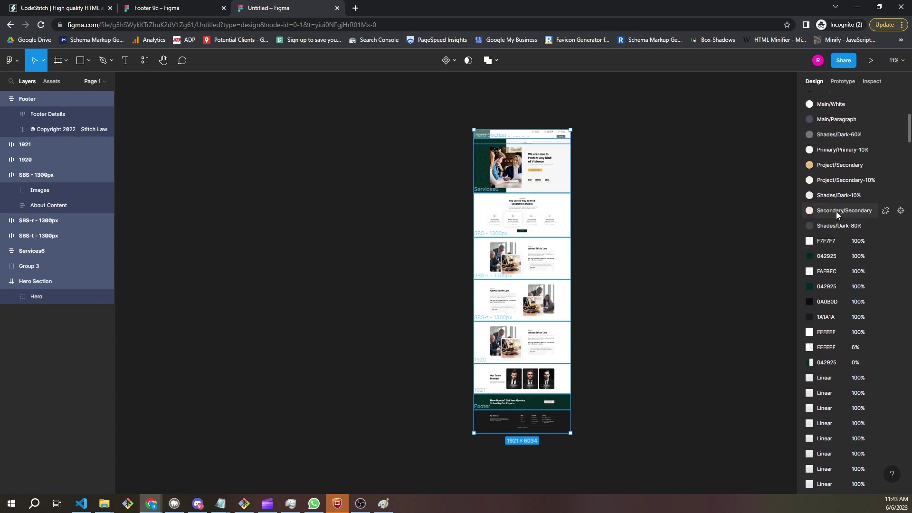
scroll(837, 212, "up", 2)
scroll(839, 219, "down", 12)
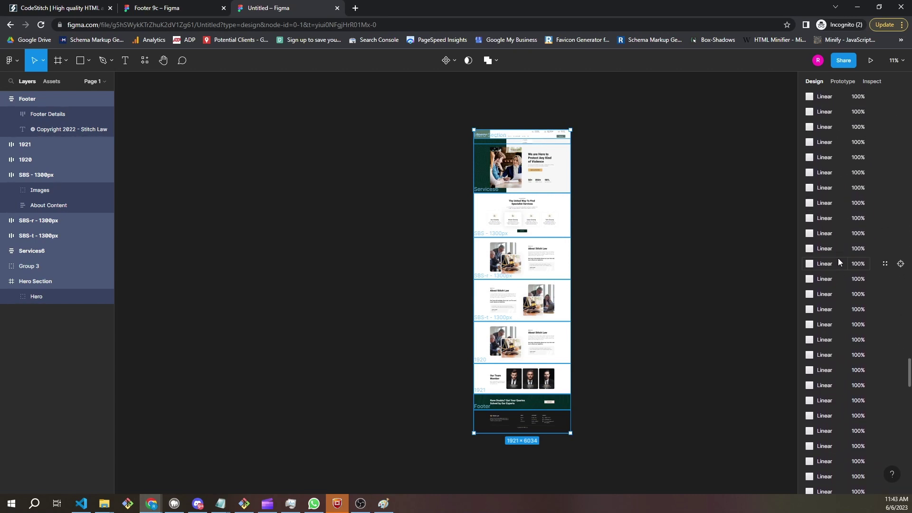
scroll(836, 333, "up", 10)
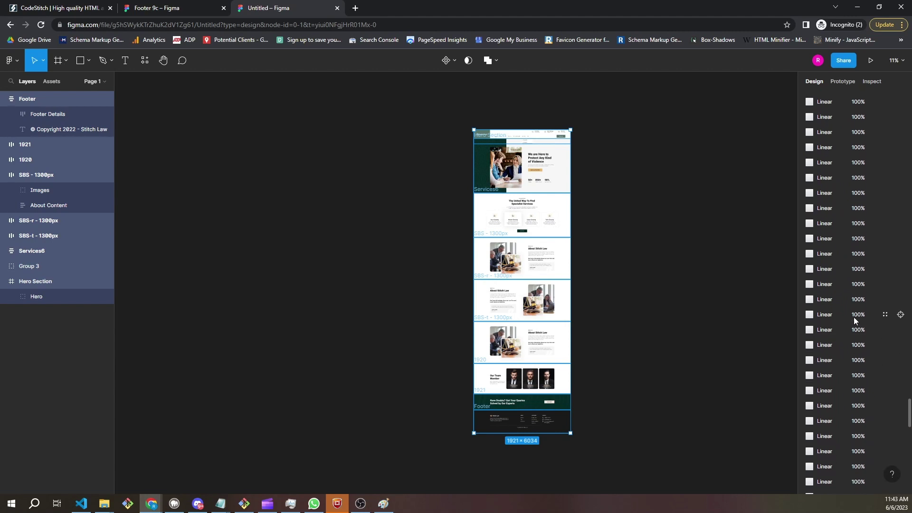
scroll(845, 312, "up", 10)
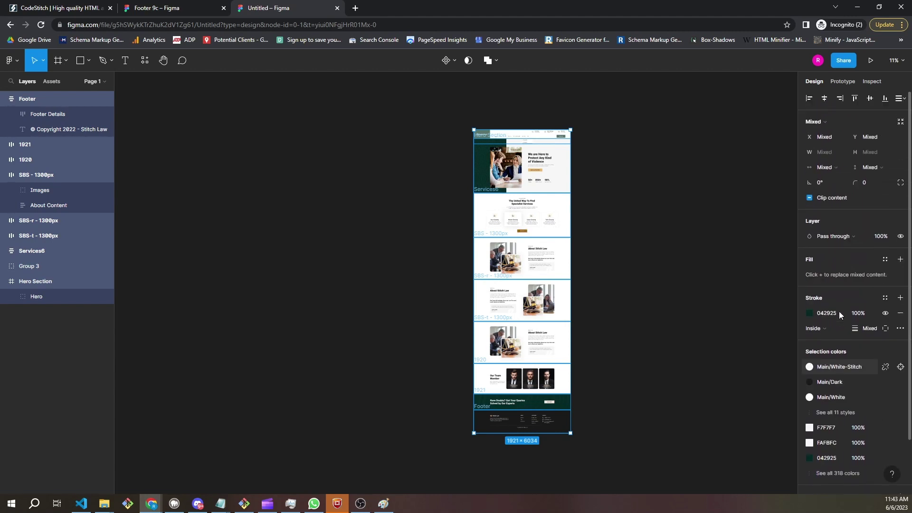
Replace the remaining 5A766A green from the detached style with 042925 and deselect the sections
scroll(840, 309, "down", 1)
double_click(829, 418)
scroll(843, 340, "down", 4)
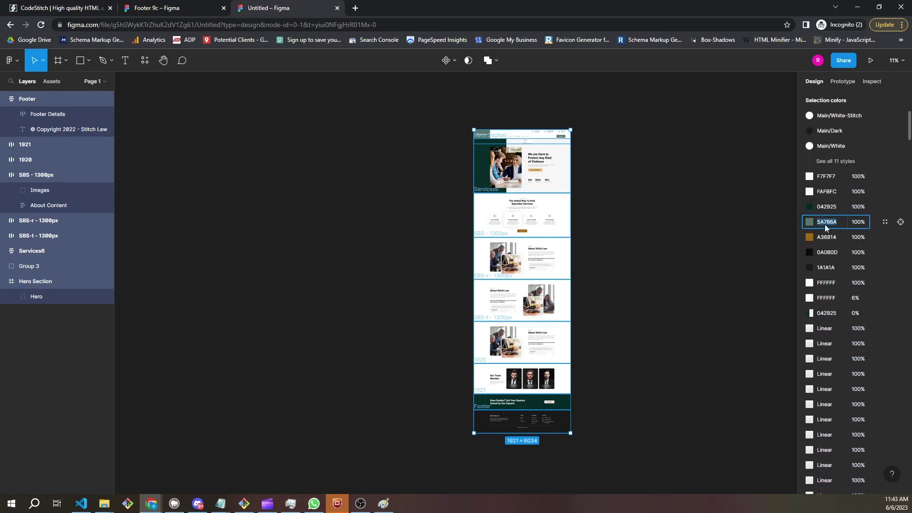
left_click(758, 233)
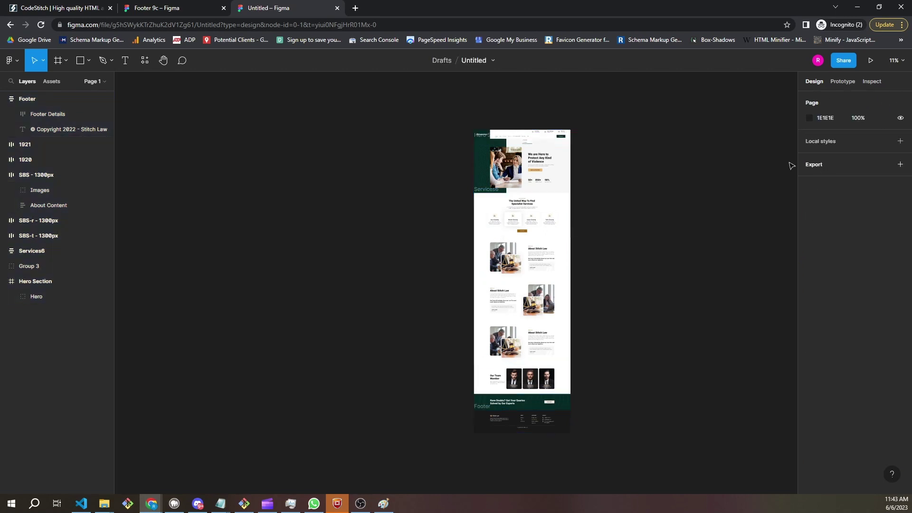
Select all page sections and replace their remaining brown A36814 selection color with 042925
left_click_drag(426, 104, 666, 496)
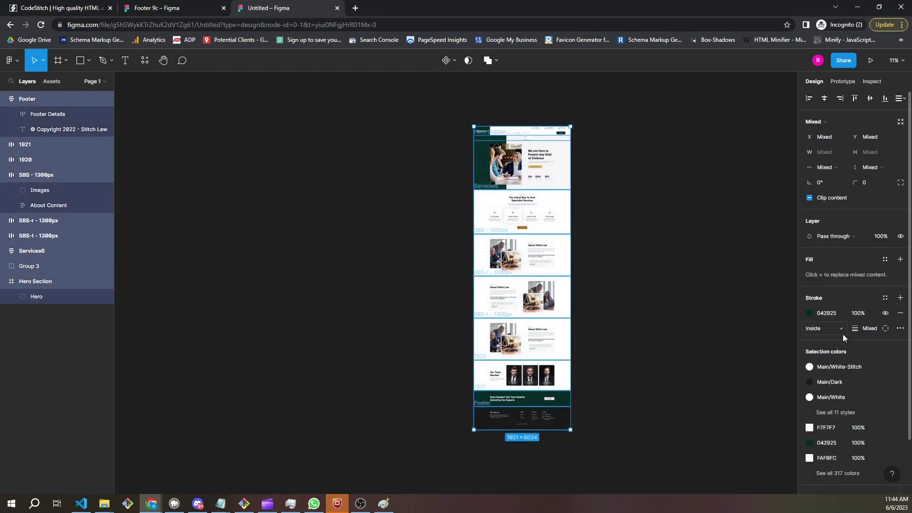
scroll(836, 270, "down", 3)
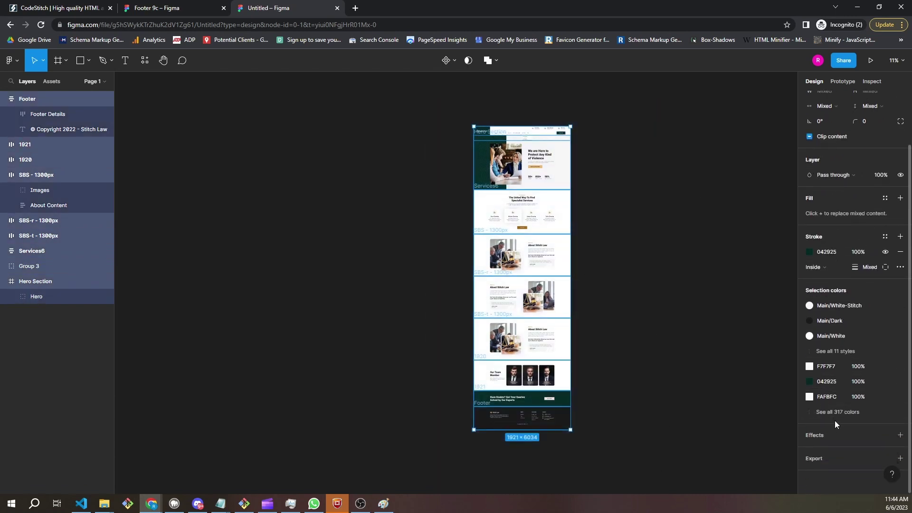
left_click(838, 412)
scroll(836, 333, "down", 4)
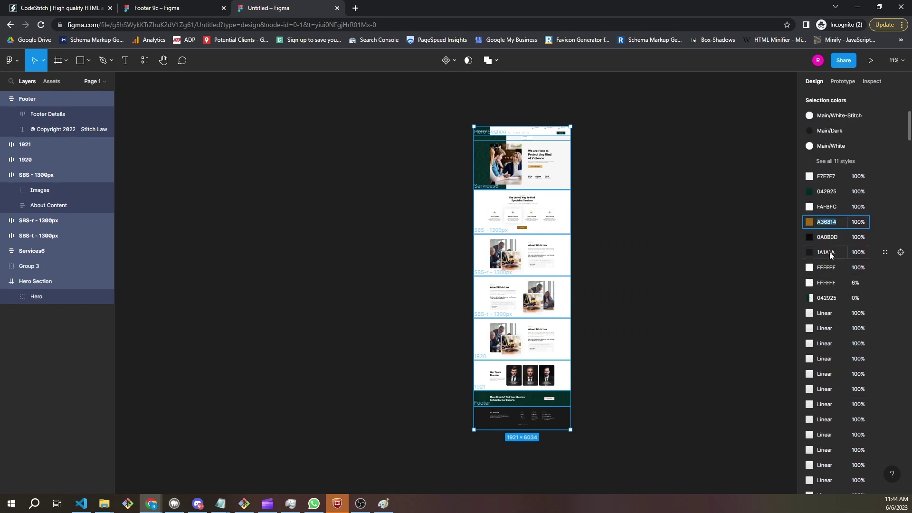
left_click(718, 225)
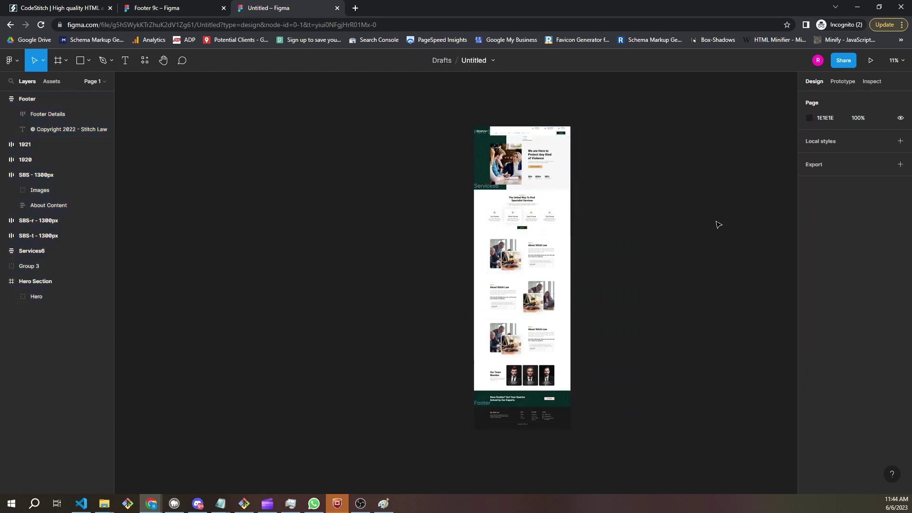
Set the fill of the hero's Make an Appointment button to 042925
scroll(546, 163, "up", 3)
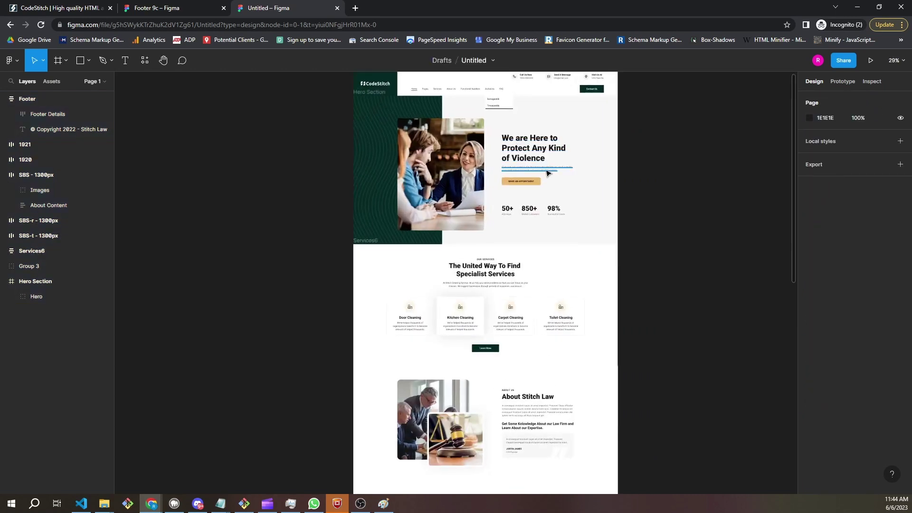
left_click(535, 182, "ctrl")
left_click(822, 409)
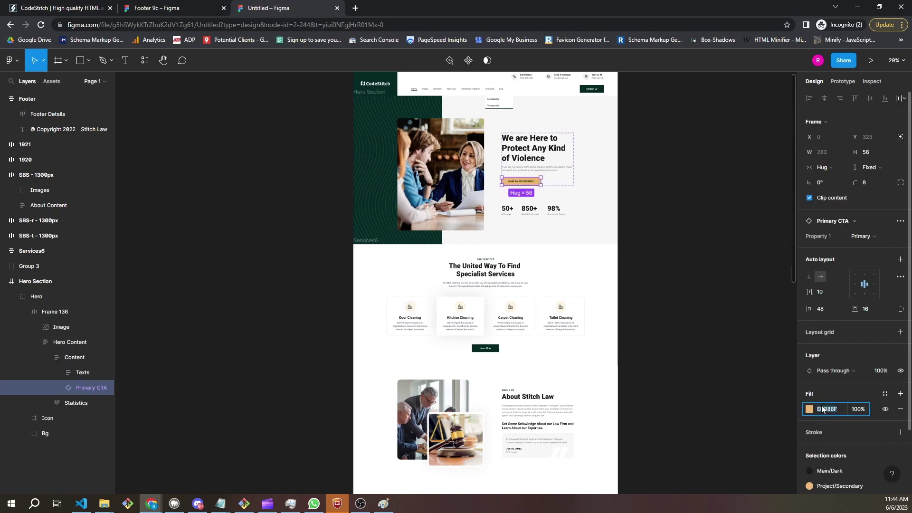
left_click(640, 228)
scroll(534, 185, "up", 3)
Set the text color of the hero's Make an Appointment button to FFF
left_click(531, 181, "ctrl")
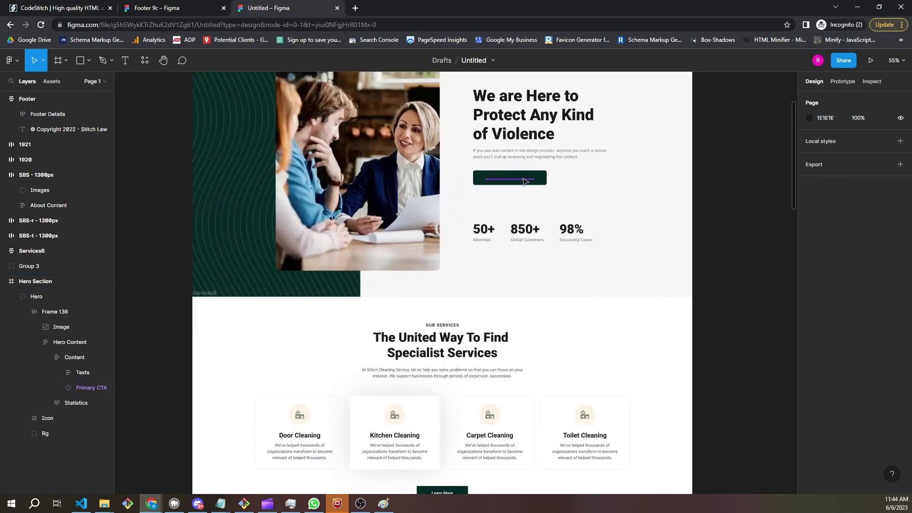
left_click(831, 366)
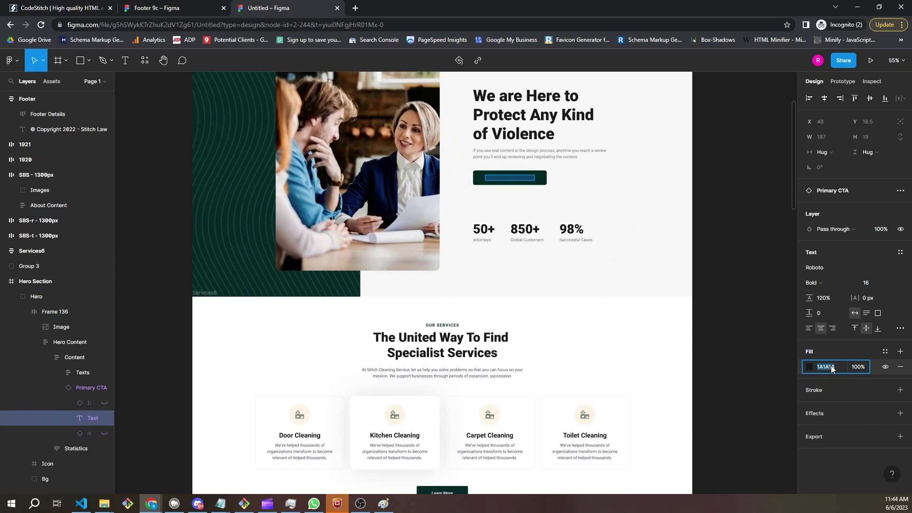
type("fff")
key("Return")
Detach the Project/Secondary-10% style in the Services6 section and set its FFF5E6 color to 042925
scroll(741, 272, "down", 5)
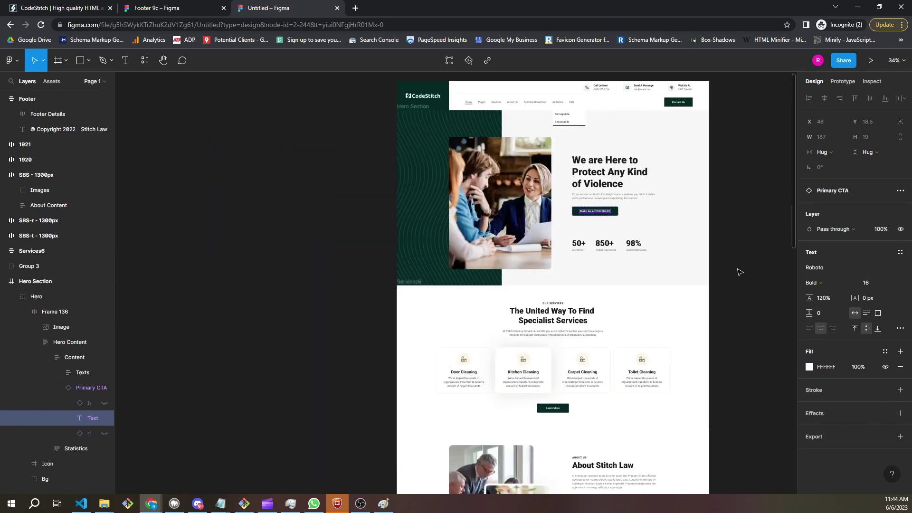
scroll(675, 323, "up", 3)
scroll(645, 312, "down", 3)
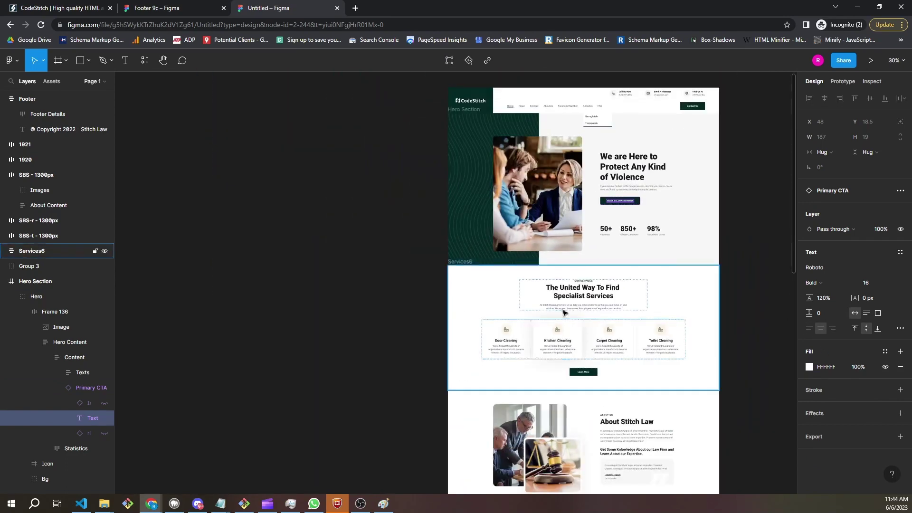
left_click(456, 305)
scroll(840, 426, "down", 5)
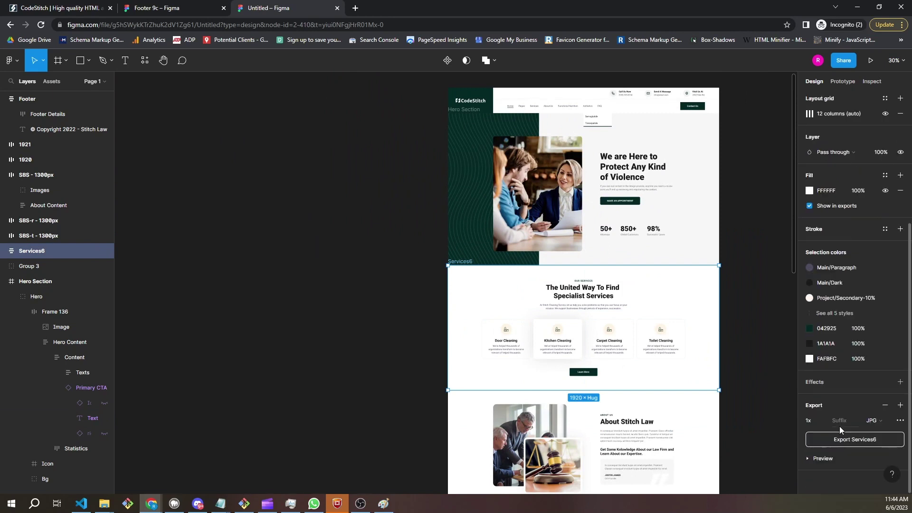
left_click(818, 314)
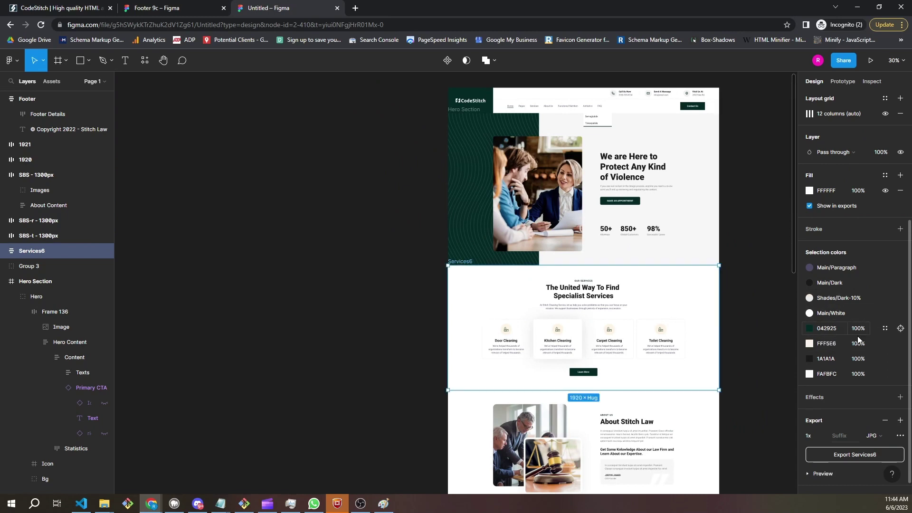
left_click(831, 343)
type("042925")
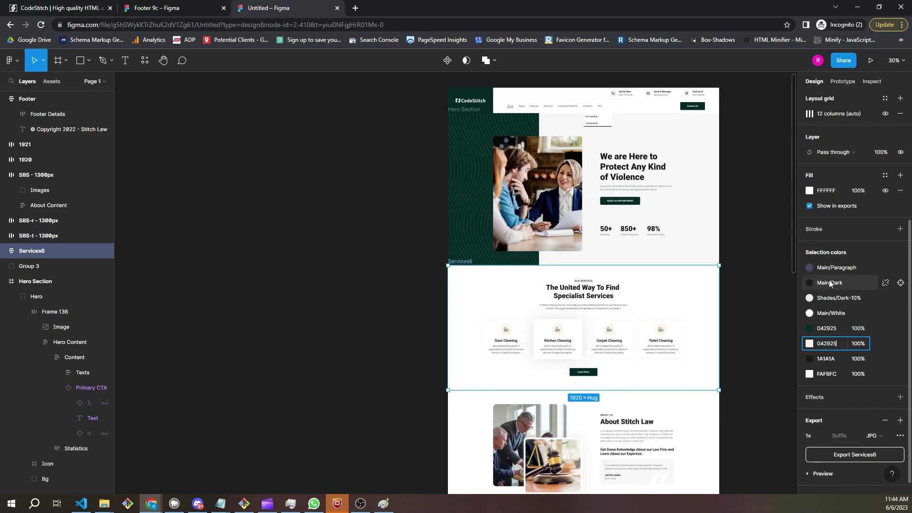
left_click(769, 278)
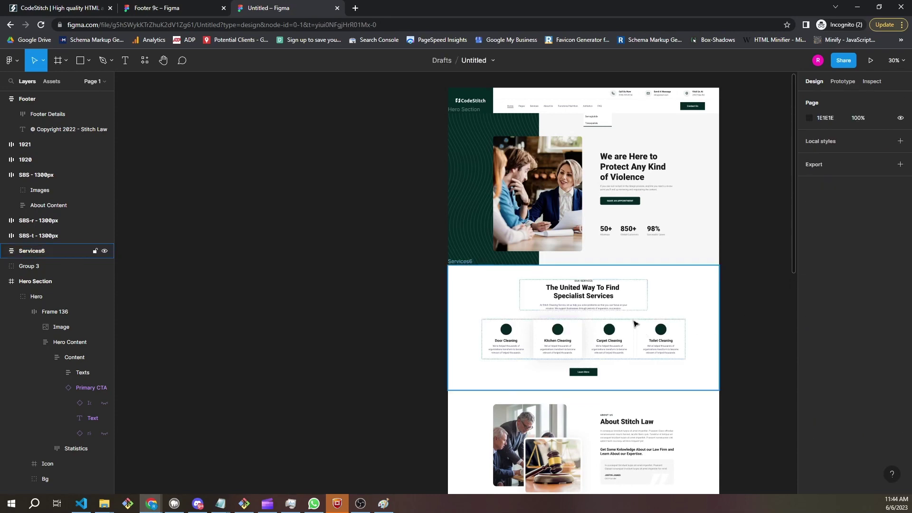
Recolor the icon inside the Toilet Cleaning card's circle to white
scroll(637, 328, "up", 5)
left_click(709, 352)
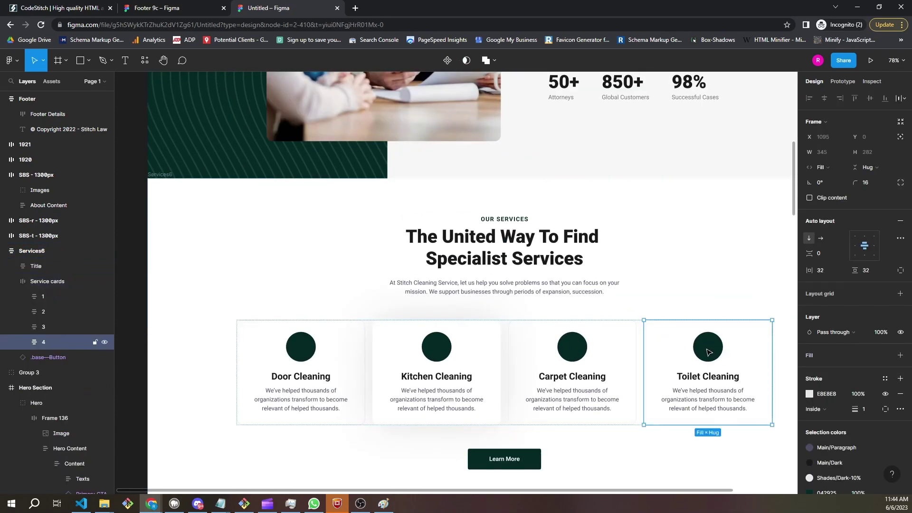
double_click(709, 352)
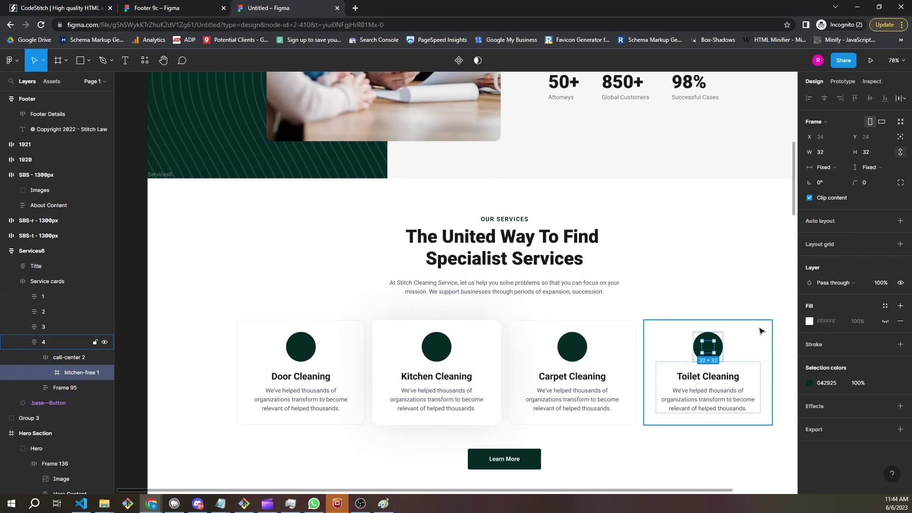
left_click(828, 385)
type("f")
key("Escape")
Set the color of the Carpet Cleaning card's icon to FFF
left_click(572, 347)
key("ctrl+v")
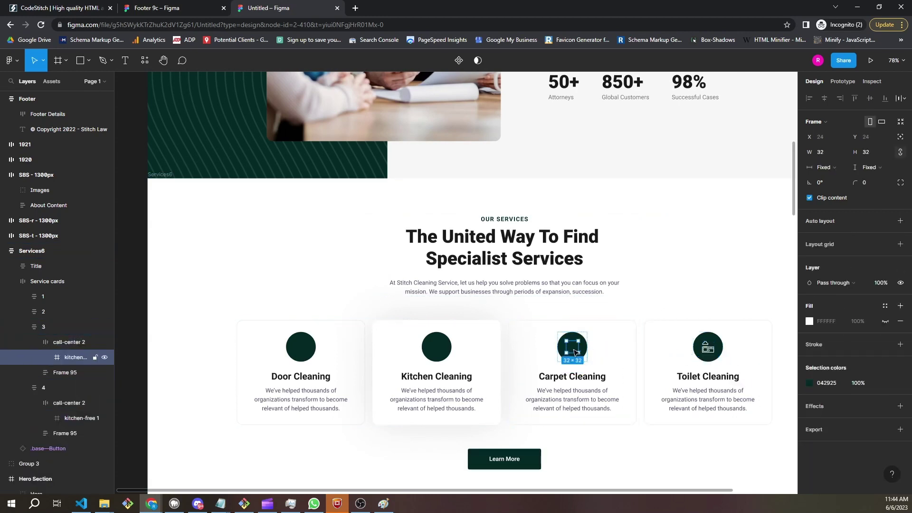
type("fff")
Set the color of the Kitchen Cleaning card's icon to FFF
left_click(451, 345)
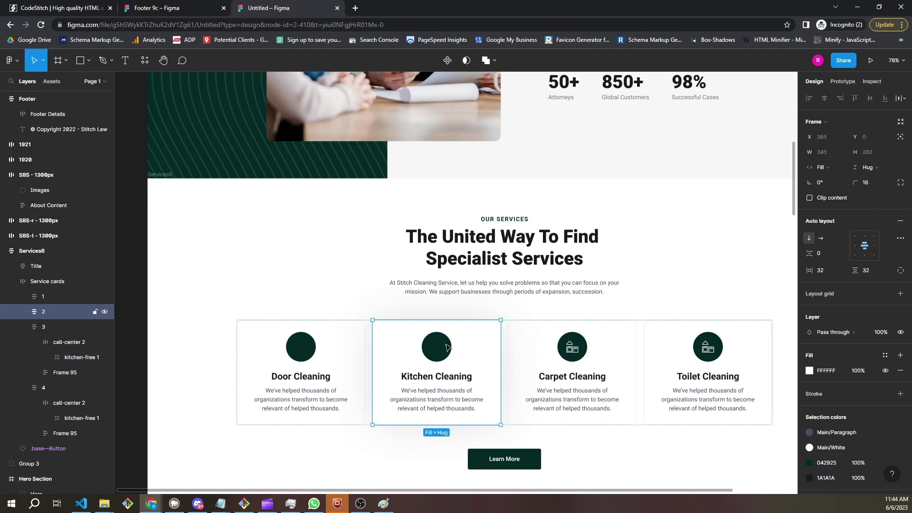
left_click(446, 348)
left_click(445, 351)
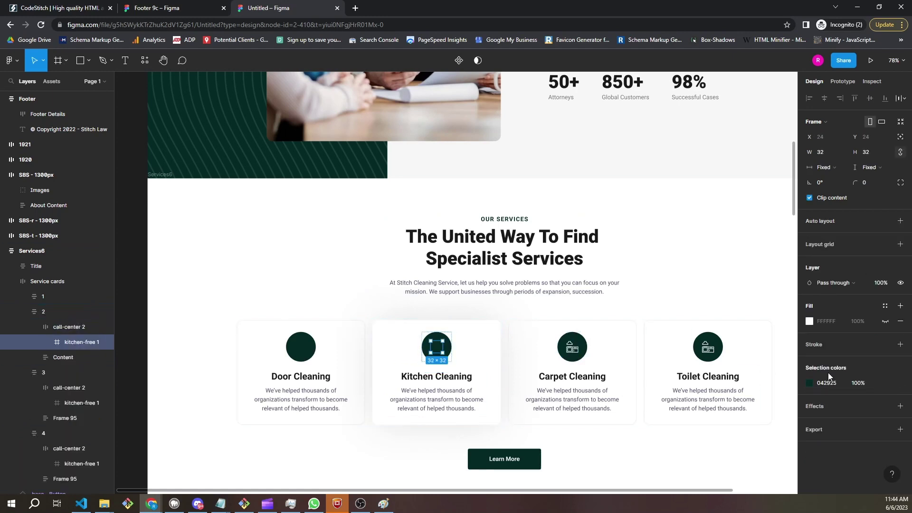
left_click(826, 386)
type("fff")
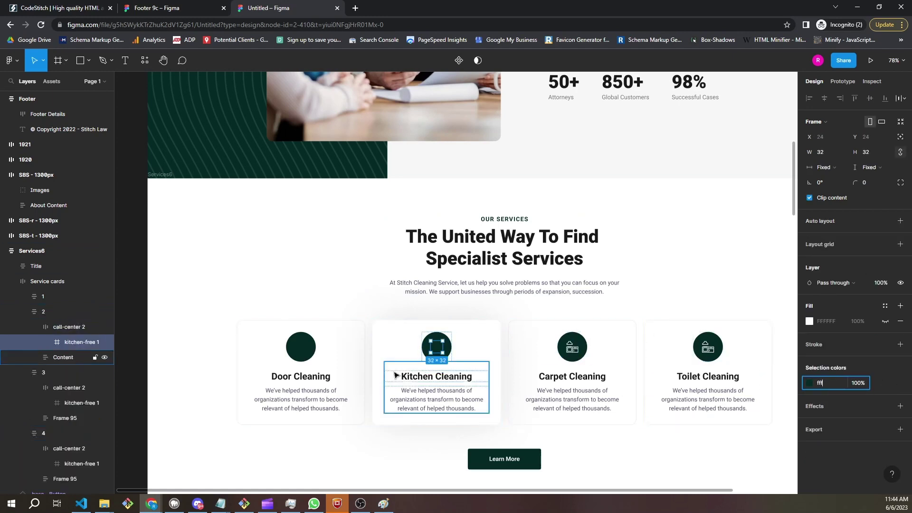
Select the icon group in the Door Cleaning card and set its color to FFF
left_click(321, 348)
left_click(326, 349)
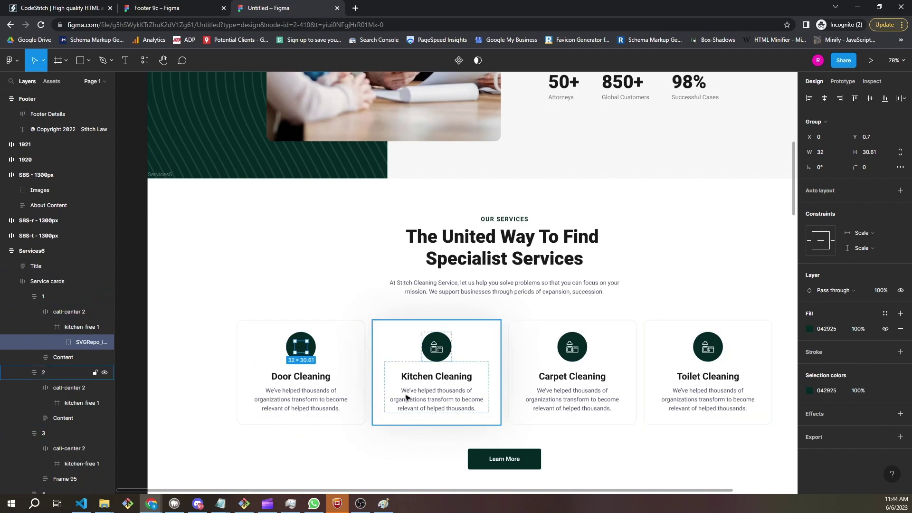
left_click(355, 363)
left_click(301, 346)
double_click(301, 347)
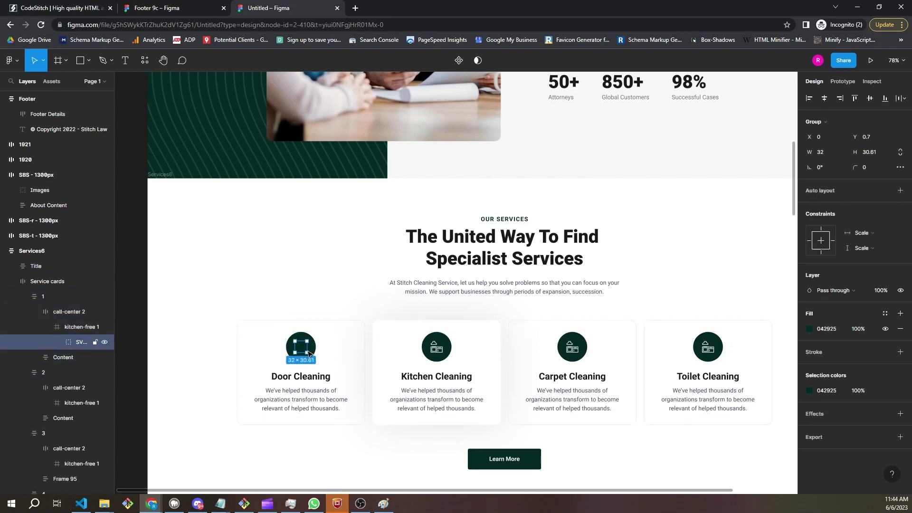
left_click(829, 391)
type("fff")
key("Return")
Review the whole page from hero to footer for color and style consistency between the sections
scroll(697, 320, "down", 5)
scroll(675, 318, "down", 4)
left_click(684, 318)
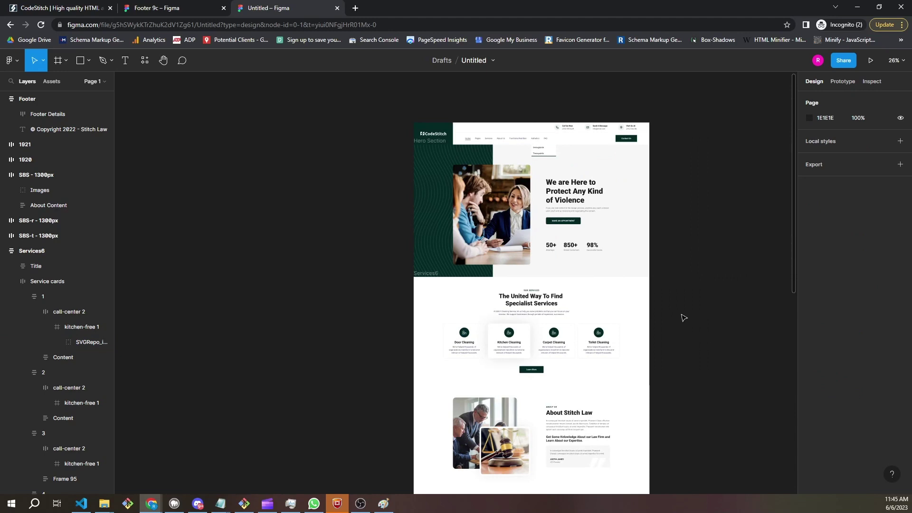
scroll(683, 318, "down", 4)
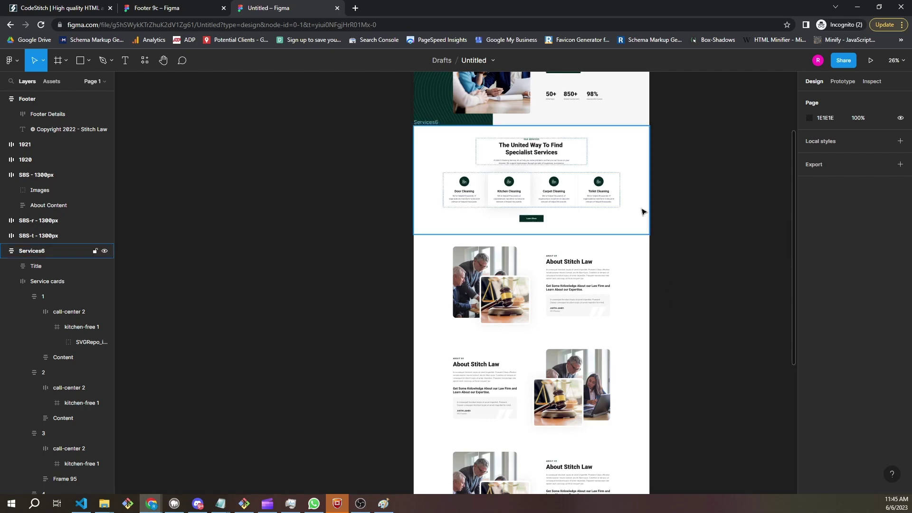
scroll(673, 308, "down", 6)
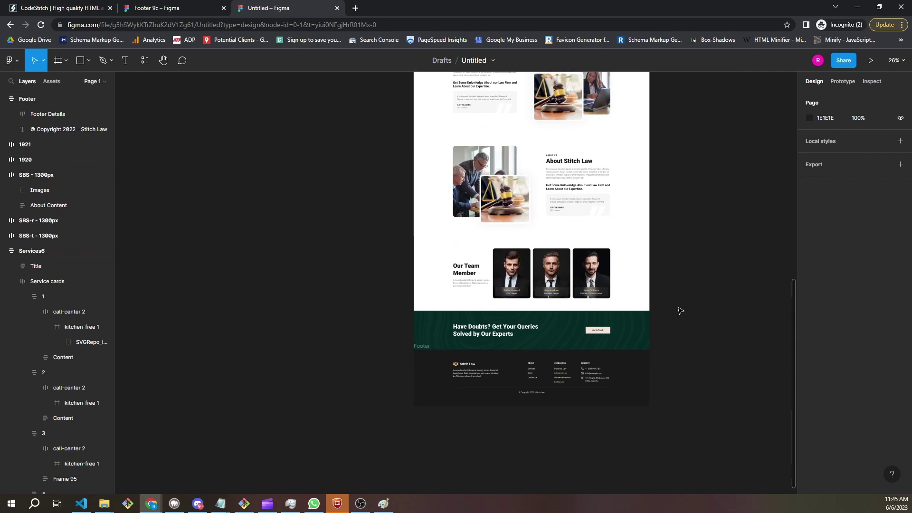
scroll(681, 311, "up", 10)
scroll(684, 304, "down", 3)
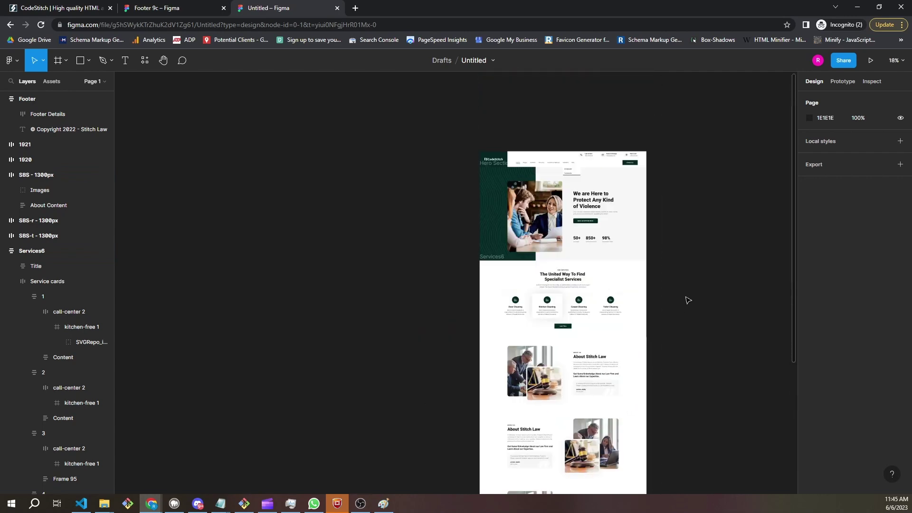
scroll(688, 300, "up", 5)
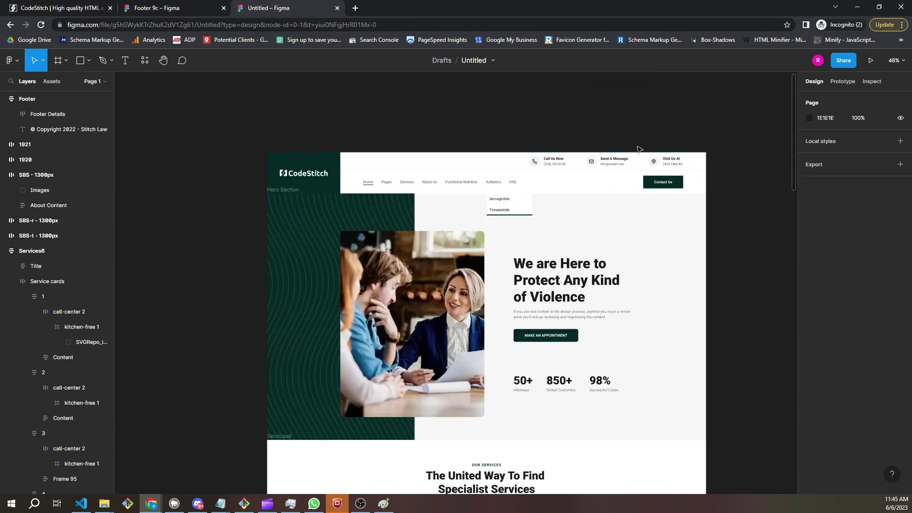
scroll(655, 275, "down", 3)
scroll(655, 271, "down", 2)
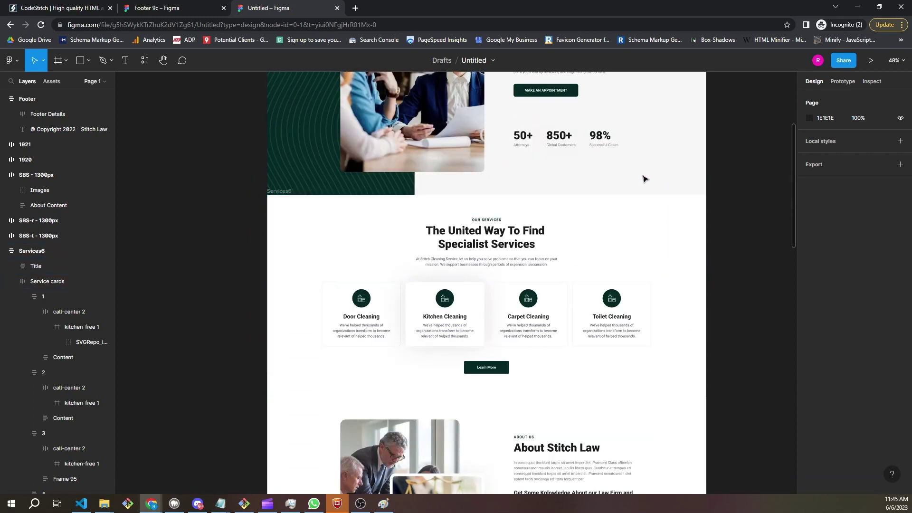
scroll(645, 179, "down", 5)
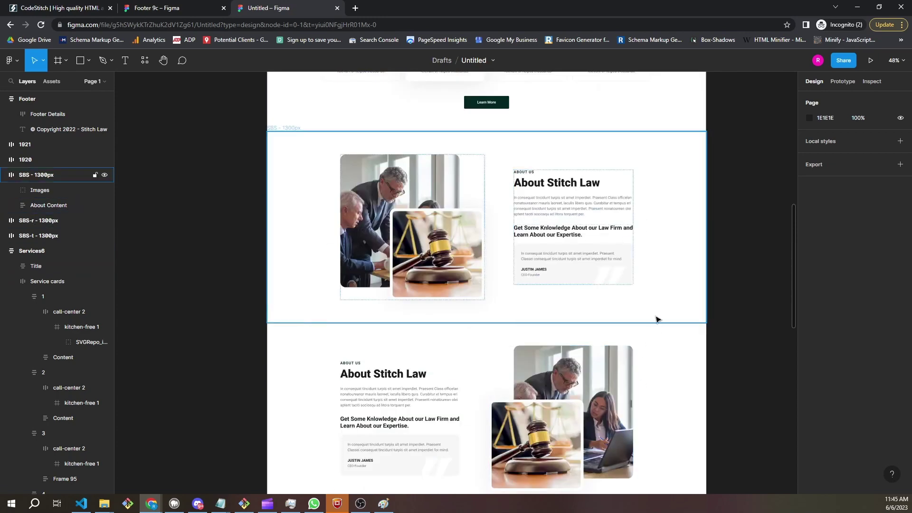
scroll(659, 306, "up", 9)
scroll(650, 271, "up", 2, "ctrl")
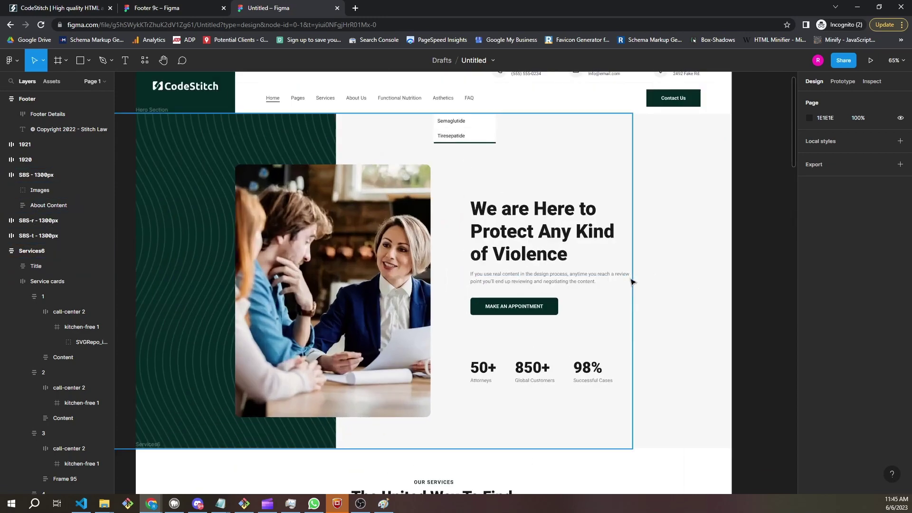
Set a single corner radius of 0 for all corners of the hero image
left_click(418, 237)
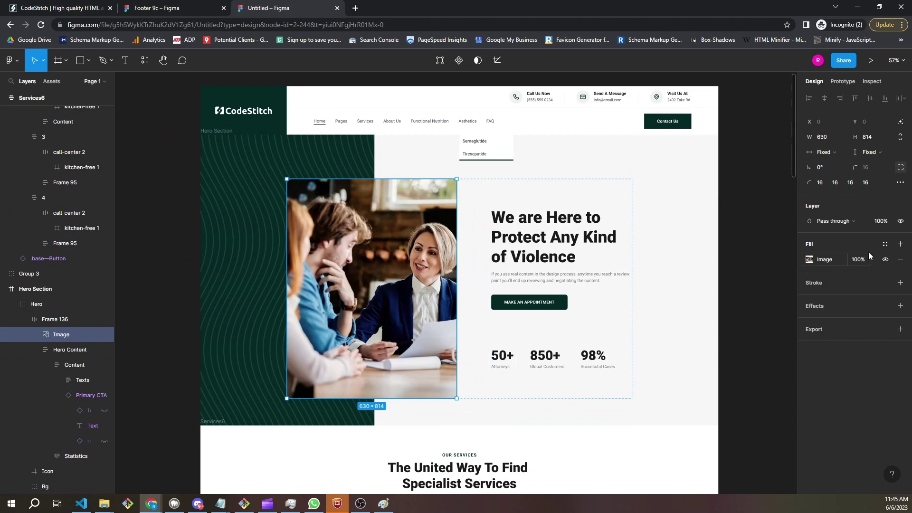
left_click(901, 169)
left_click(862, 169)
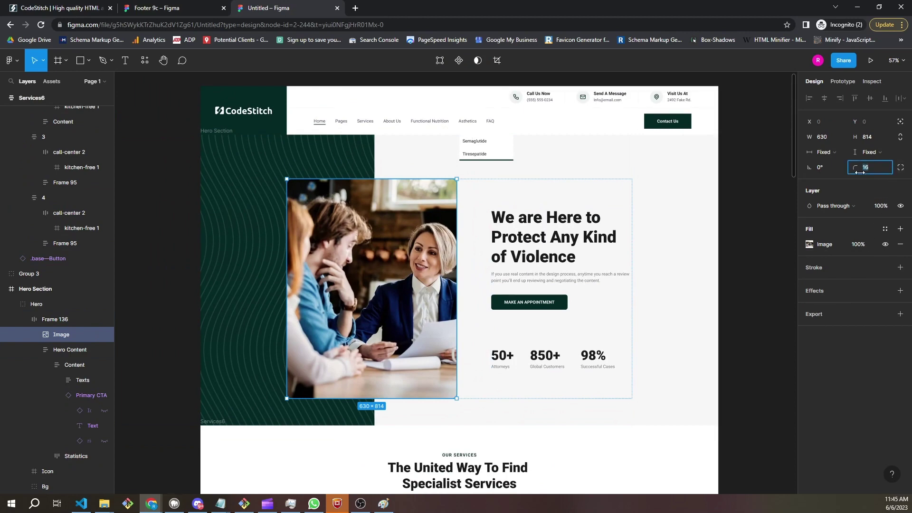
key("Return")
Set the corner radius of the hero's Make an Appointment button to 0
scroll(737, 280, "left", 2)
left_click(581, 301)
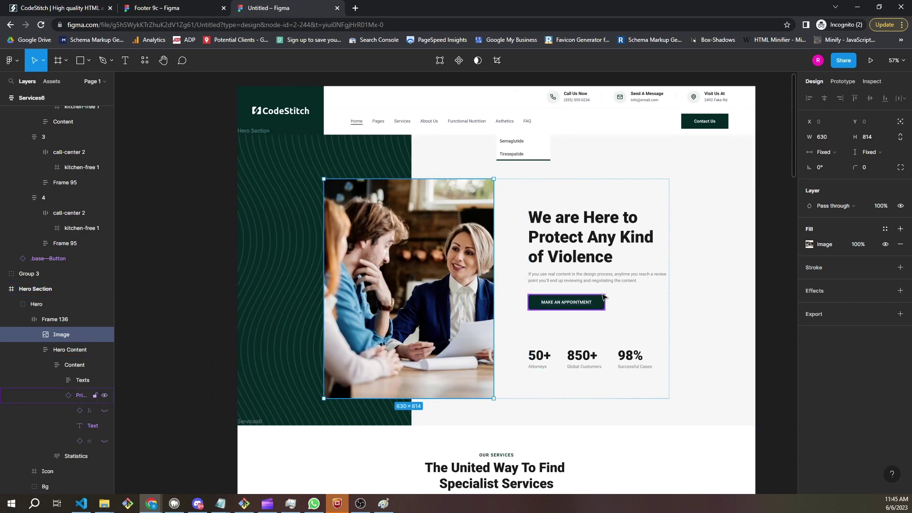
left_click(581, 301)
left_click(866, 182)
type("0")
key("Return")
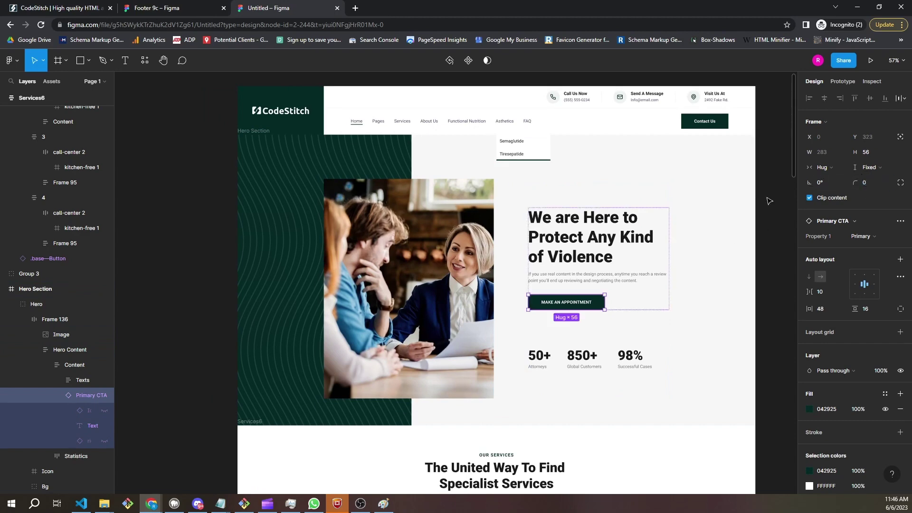
scroll(705, 114, "up", 5)
scroll(677, 180, "up", 2)
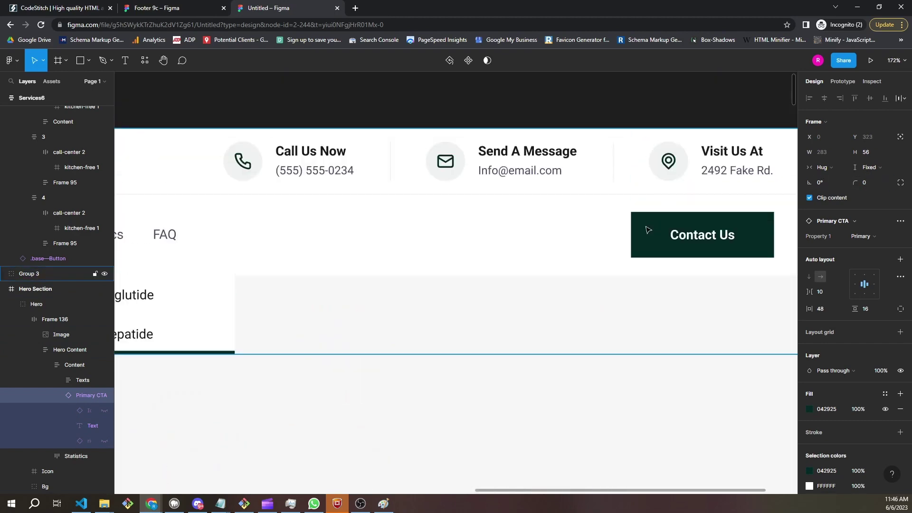
Set the corner radius of the Visit Us At icon background in the header's top bar to 0
left_click(649, 219)
left_click(670, 172)
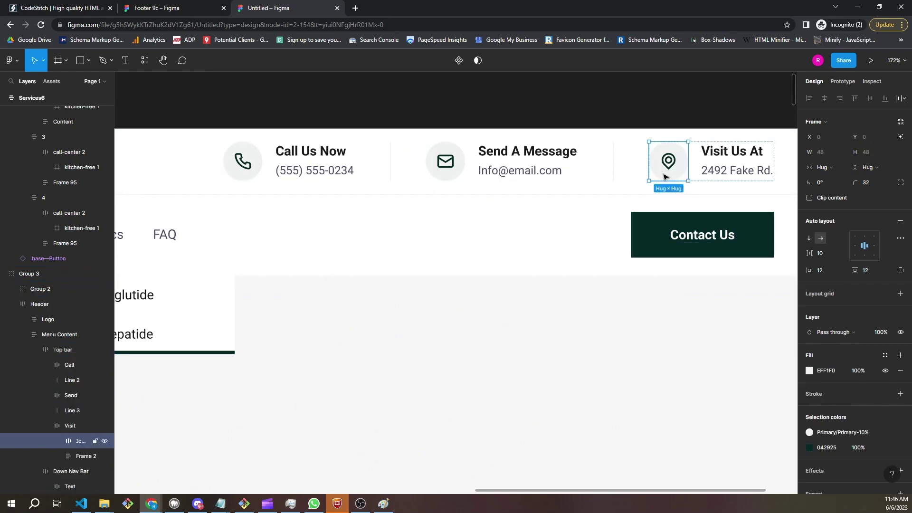
left_click(872, 274)
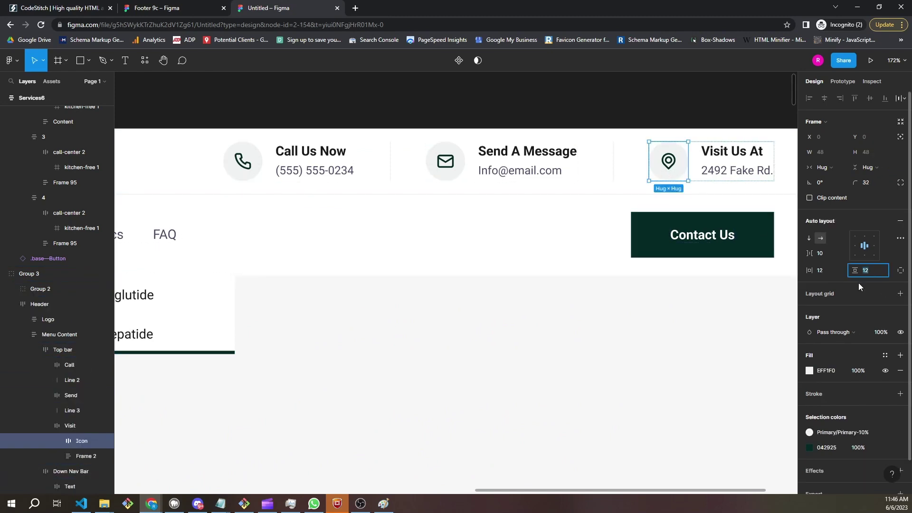
left_click(865, 186)
type("0")
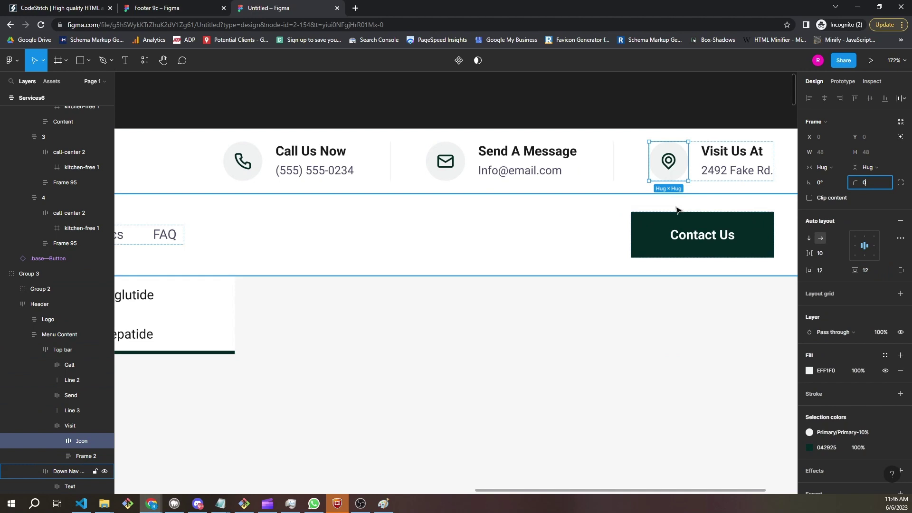
Set the corner radius of the Send A Message and Call Us Now icon backgrounds to 0
left_click(459, 178)
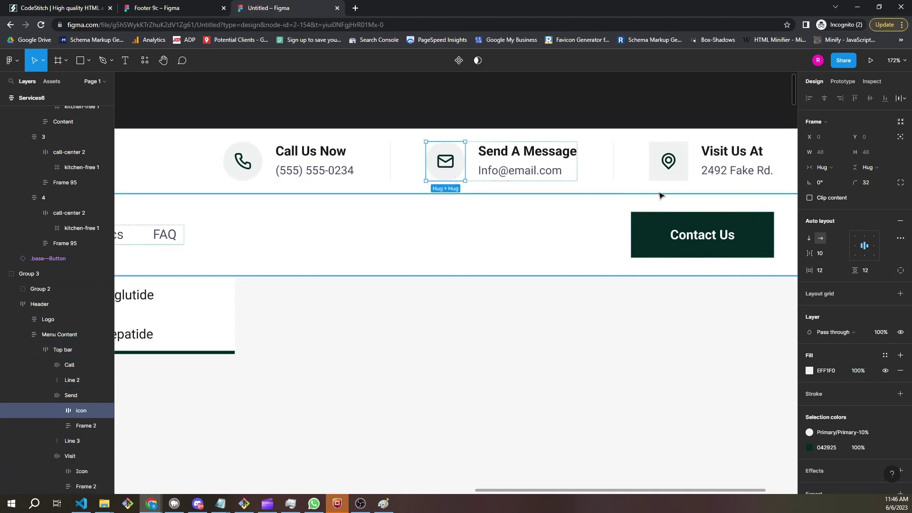
type("0")
key("Return")
left_click(262, 179)
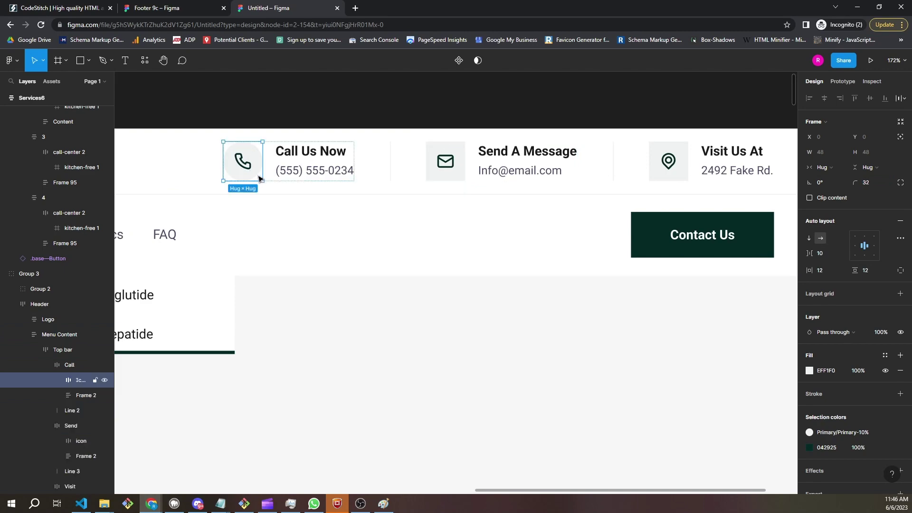
type("0")
key("Return")
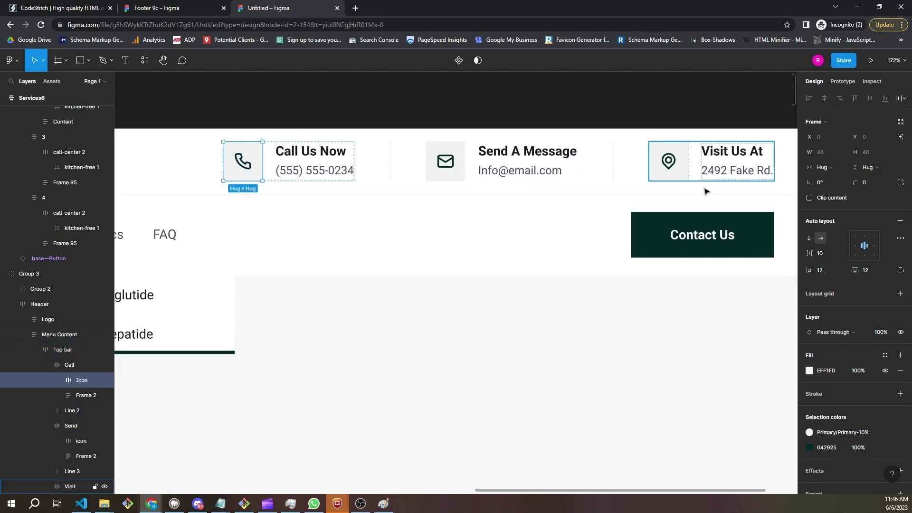
left_click(560, 112)
Review the header, hero, services and About Stitch Law sections for consistent styling
scroll(577, 116, "down", 4)
scroll(584, 119, "down", 3)
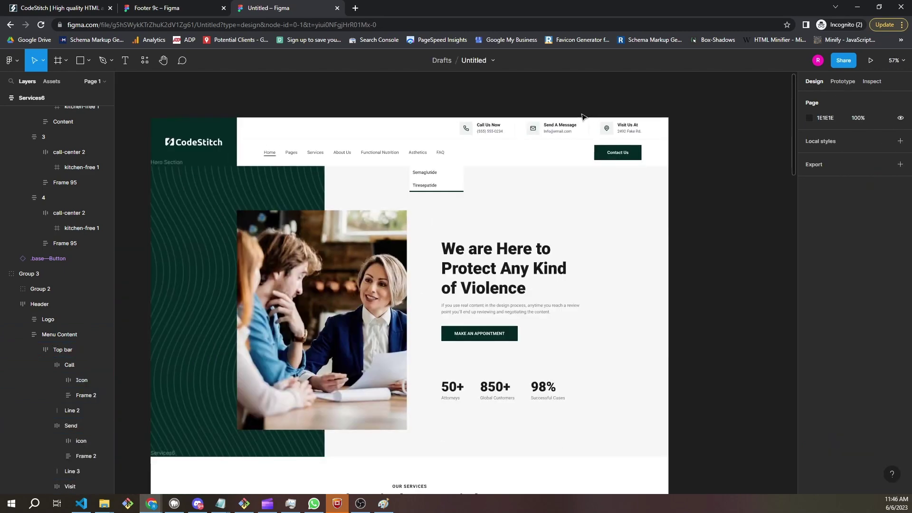
scroll(588, 118, "left", 2)
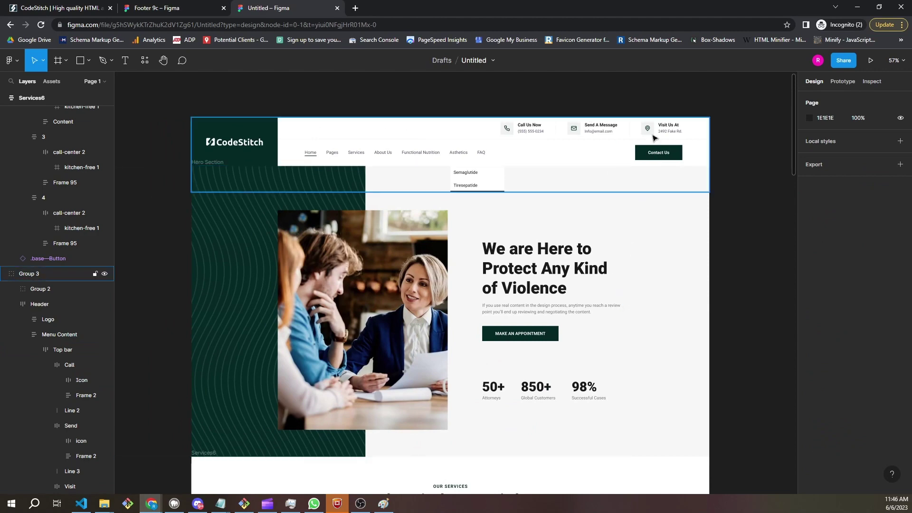
scroll(741, 221, "left", 2)
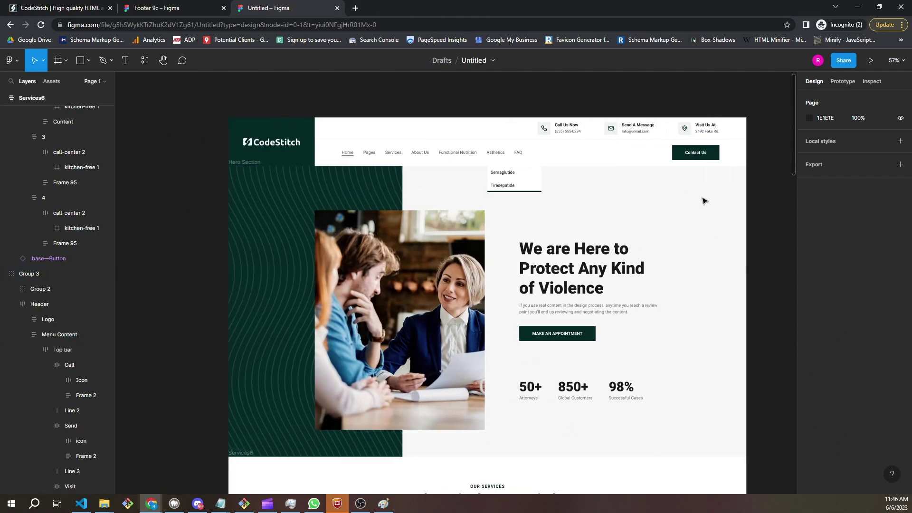
scroll(701, 266, "down", 5)
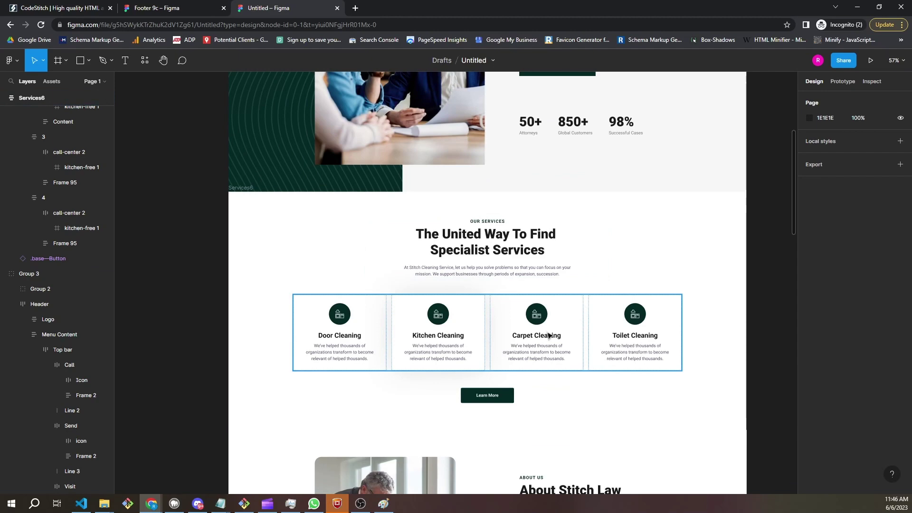
scroll(722, 301, "down", 4)
scroll(712, 273, "down", 5)
scroll(712, 272, "right", 1)
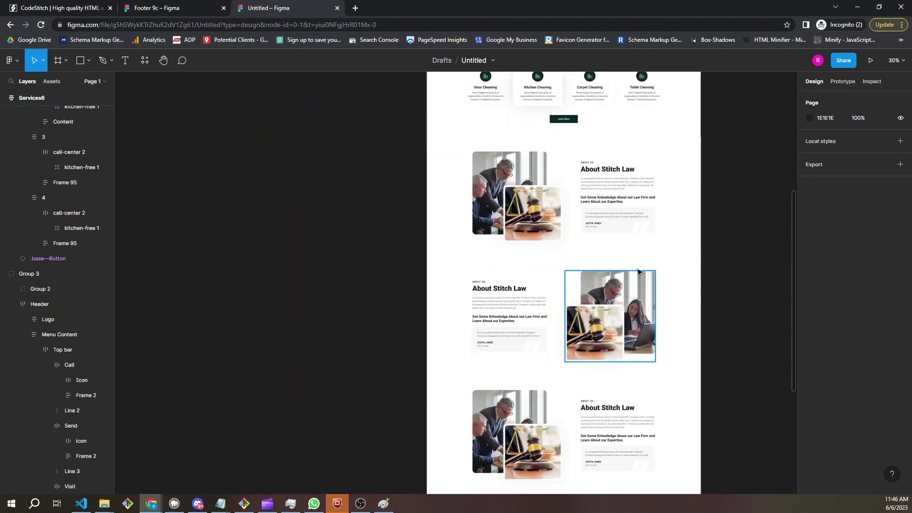
Delete the "Get Some Knowledge About our Law Firm" subheading and the quote box from the first About Stitch Law section
scroll(626, 215, "up", 5)
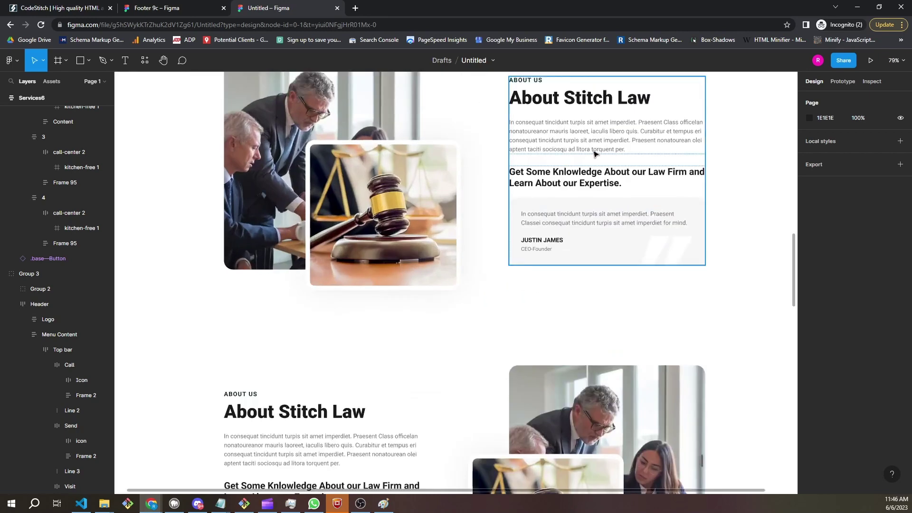
left_click(592, 186)
key("Delete")
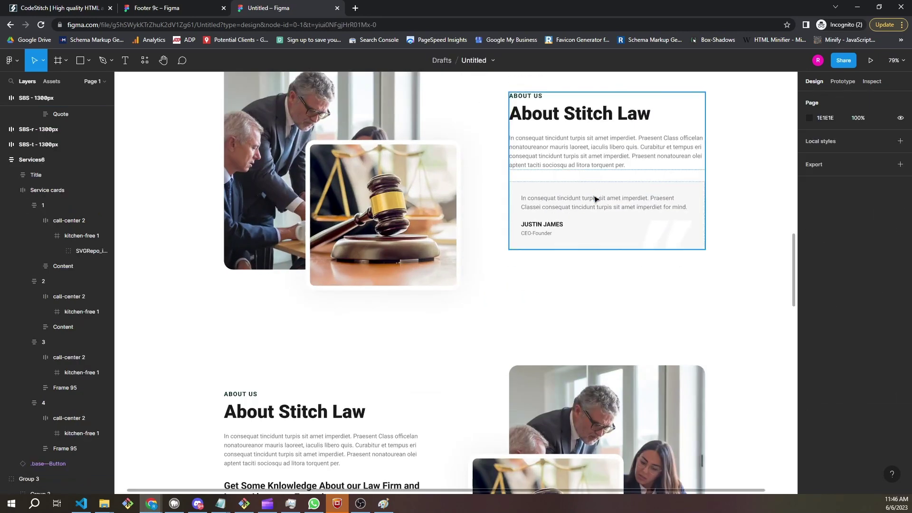
left_click(598, 200)
left_click(626, 248)
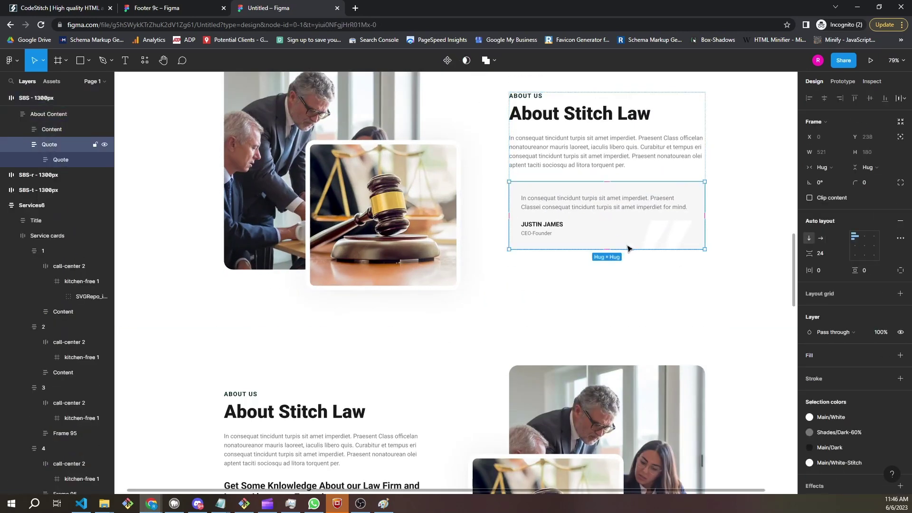
key("Delete")
Duplicate the body paragraph in the first About Stitch Law section so its content has two paragraphs
left_click(619, 203)
double_click(619, 203)
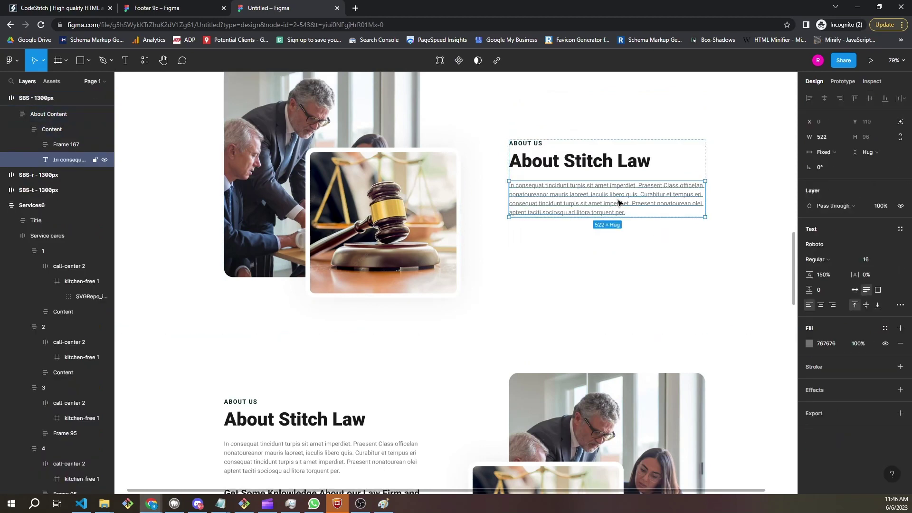
key("ctrl+d")
left_click(670, 255)
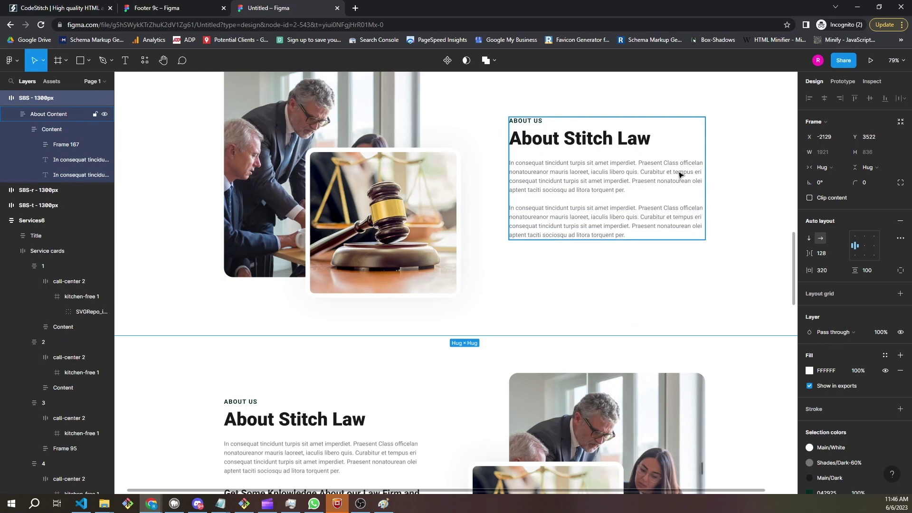
Copy the Learn More button from the services section into the first About Stitch Law section, below its paragraphs
scroll(670, 200, "down", 3)
scroll(669, 205, "up", 2)
left_click_drag(623, 350, 585, 309)
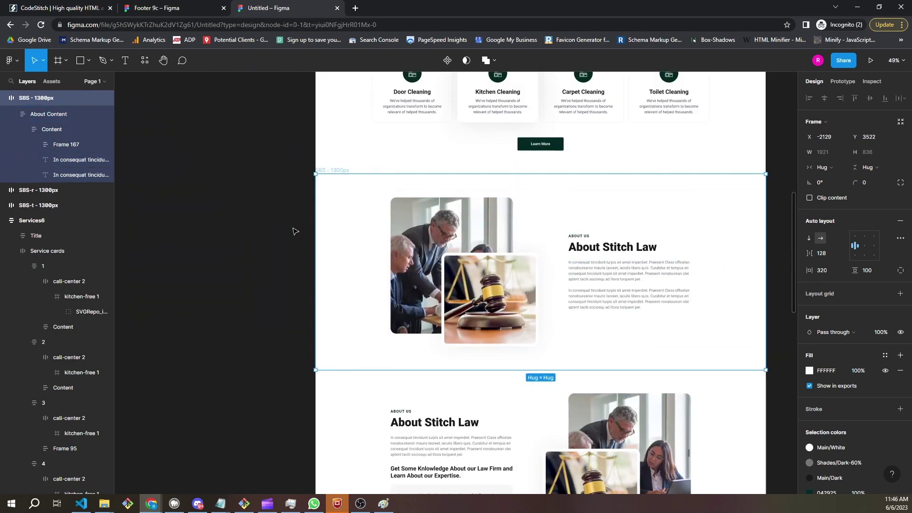
left_click(300, 230)
left_click(540, 143)
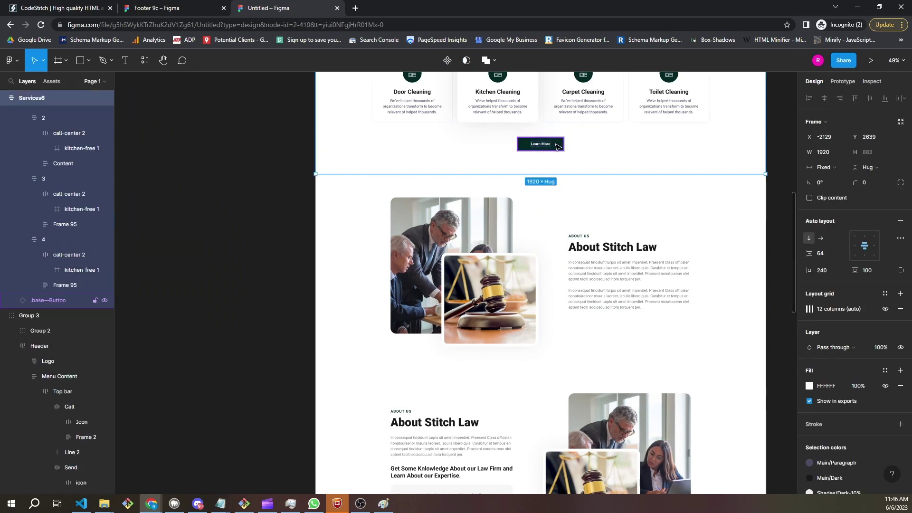
left_click(659, 323)
left_click(662, 299)
key("ctrl+v")
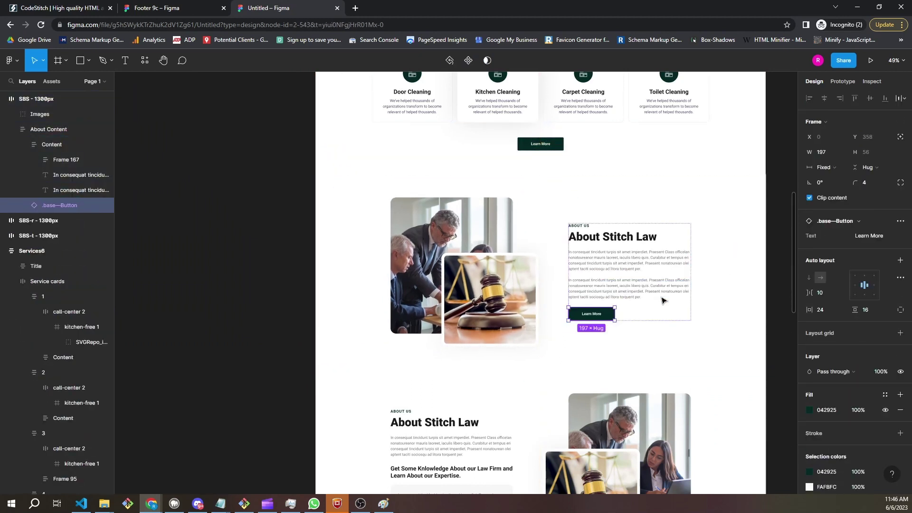
left_click(265, 230)
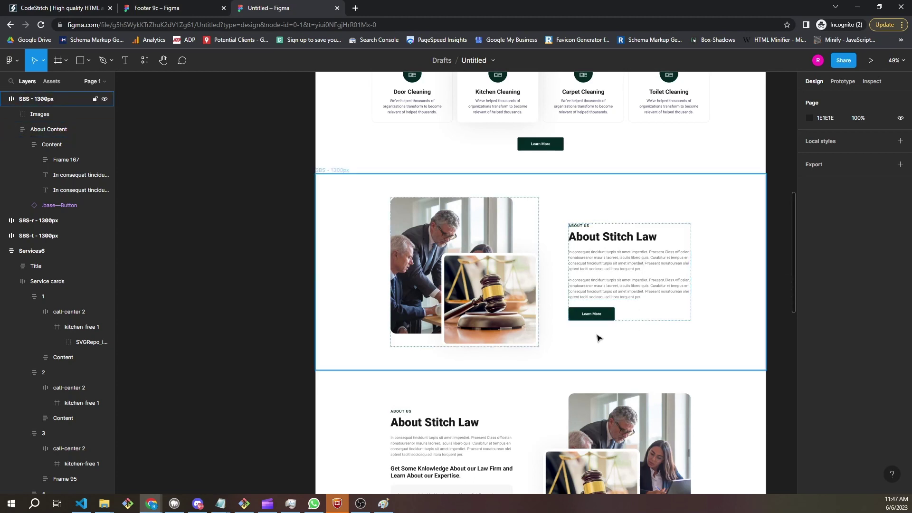
Inspect the vertical padding where the first and second About Stitch Law sections meet
scroll(628, 269, "down", 1)
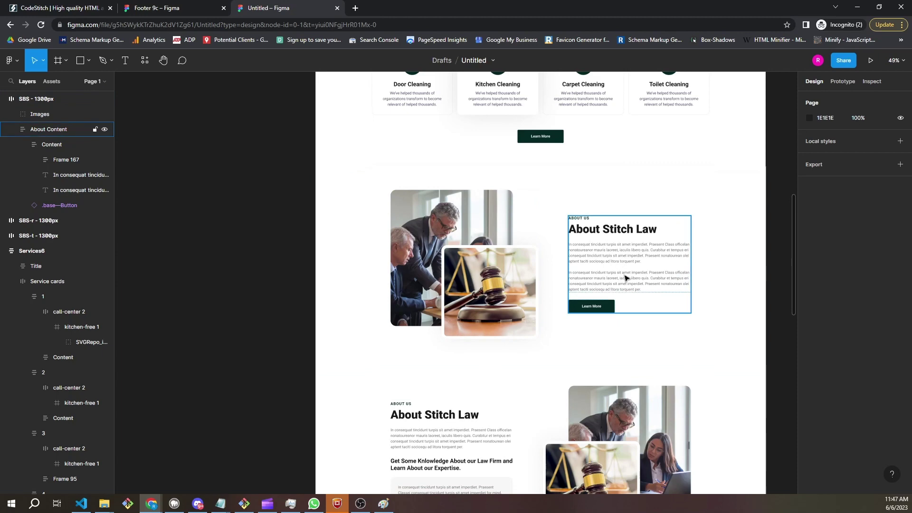
scroll(622, 294, "down", 5)
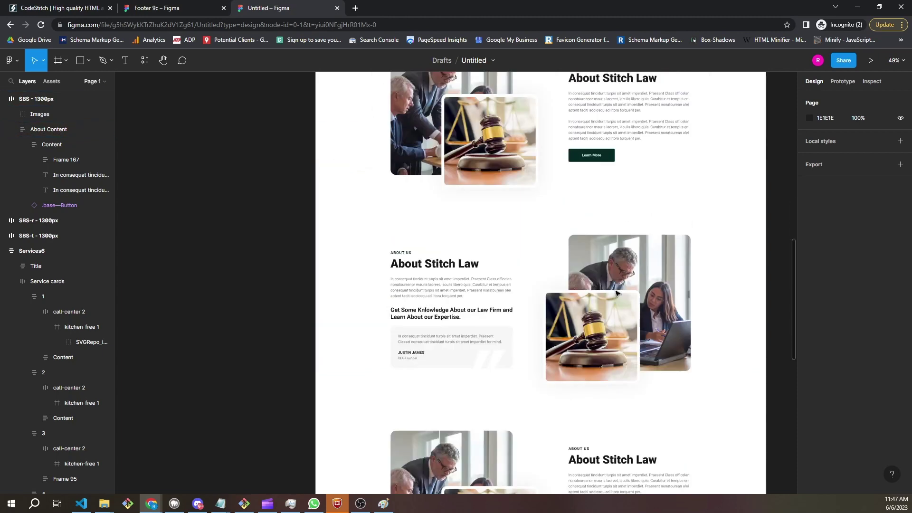
scroll(617, 293, "down", 6, "ctrl")
scroll(617, 293, "right", 3)
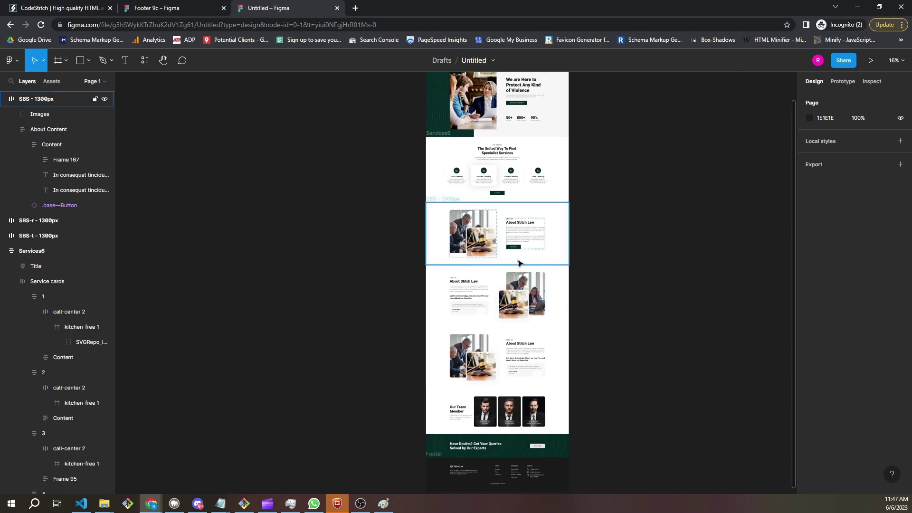
scroll(519, 263, "up", 5)
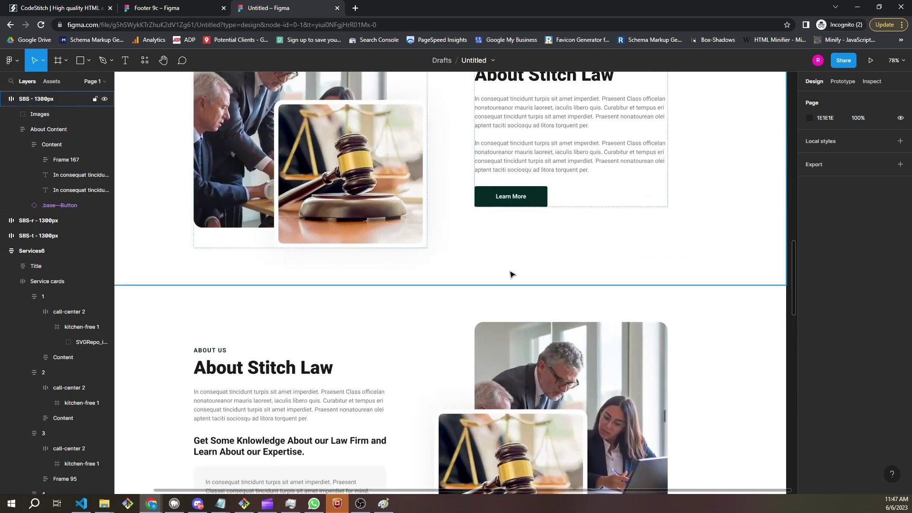
left_click(400, 284)
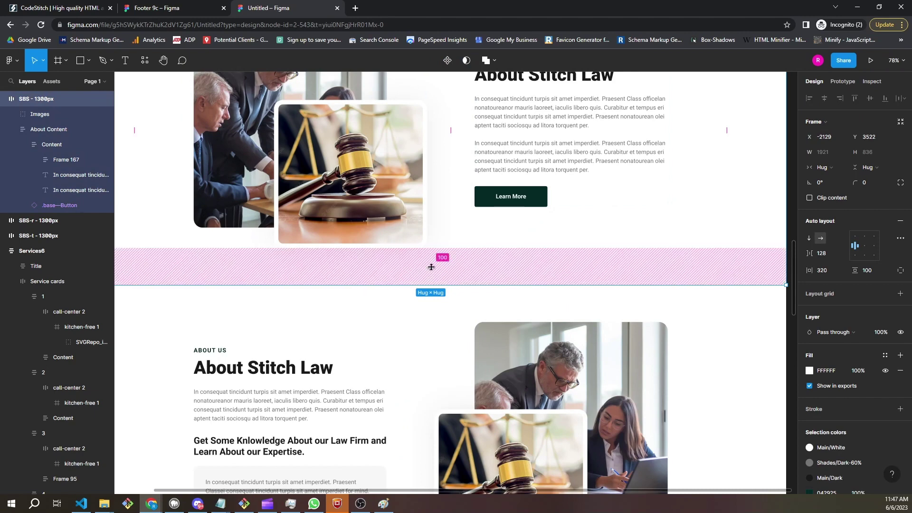
left_click(477, 308)
left_click(477, 307)
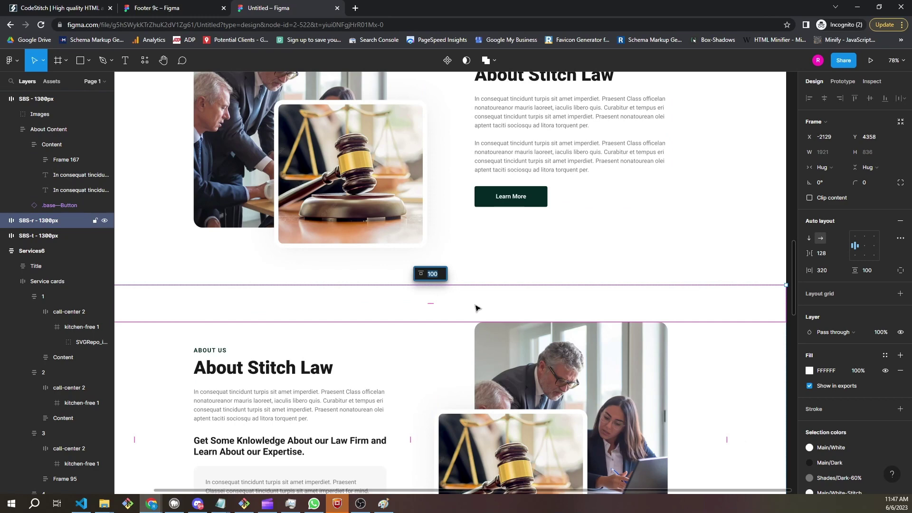
scroll(478, 308, "down", 1)
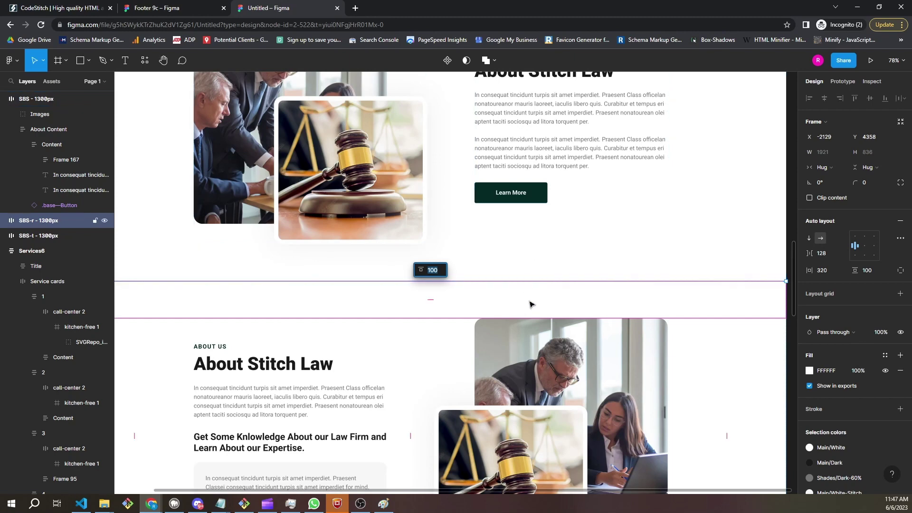
Select the Images group and the About Content frame of the first About Stitch Law section to check their combined width
scroll(530, 303, "down", 3)
left_click(515, 259)
key("shift+Tab")
key("Return")
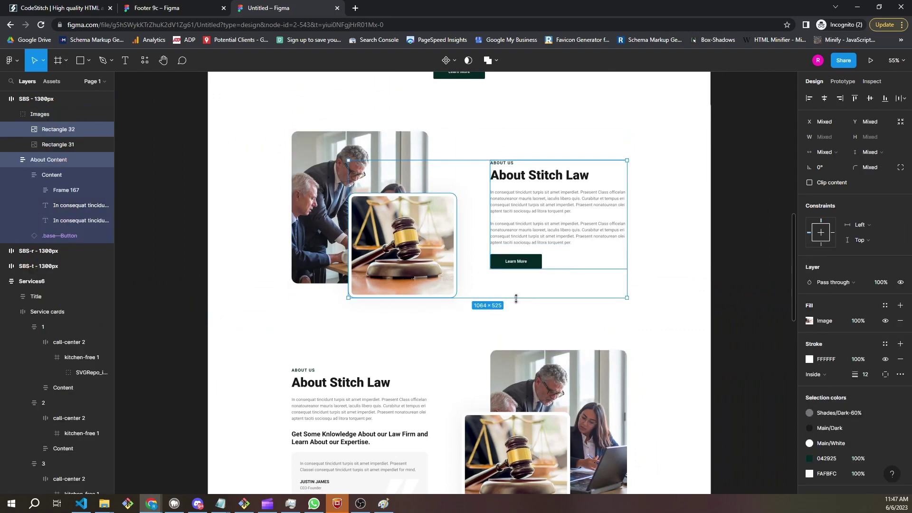
key("Tab")
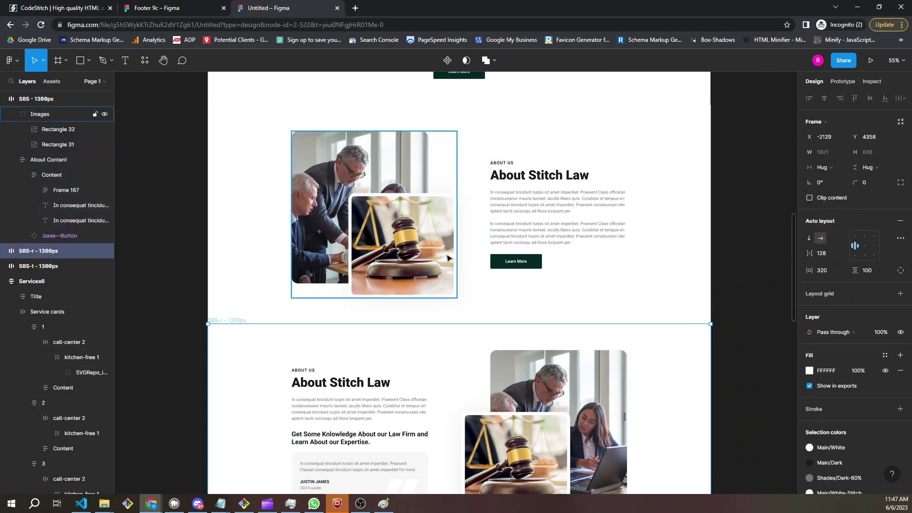
key("shift+Return")
left_click(538, 230, "shift")
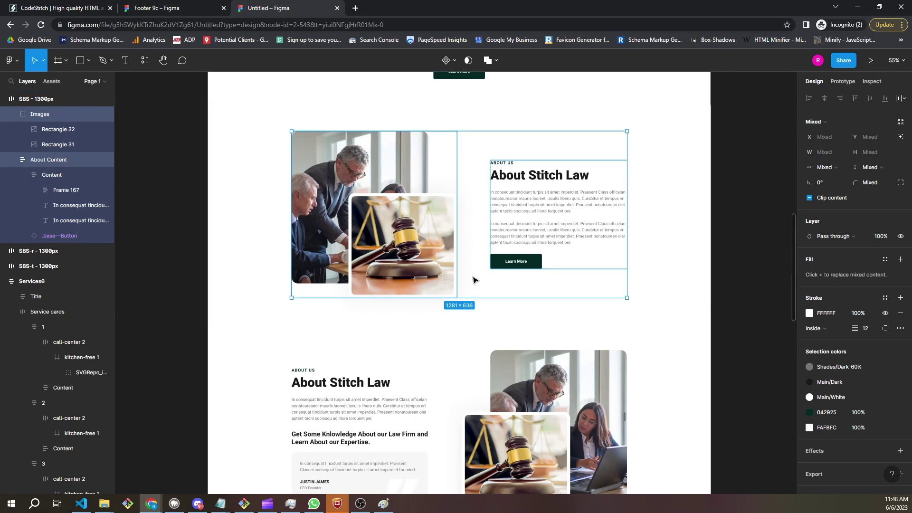
Examine the remaining sections down to the footer and compare the service cards container's width with the sections below
scroll(473, 280, "down", 6)
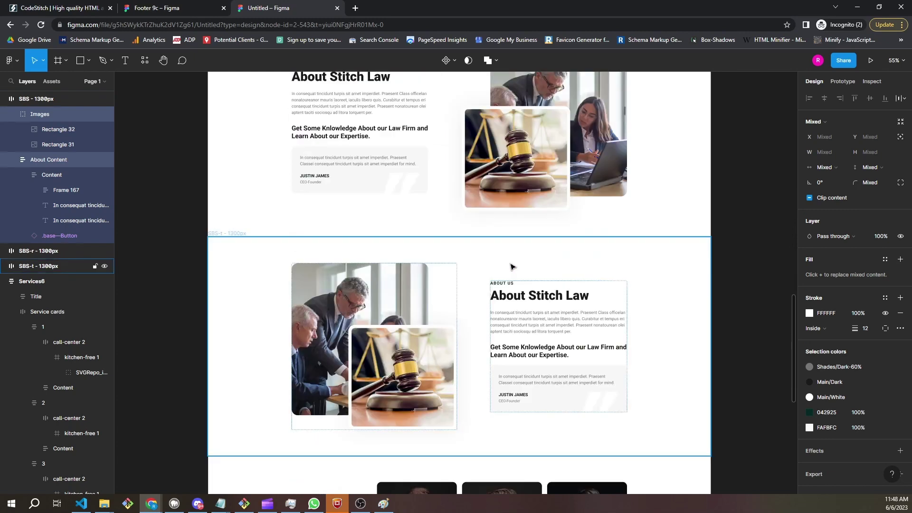
scroll(511, 266, "down", 3)
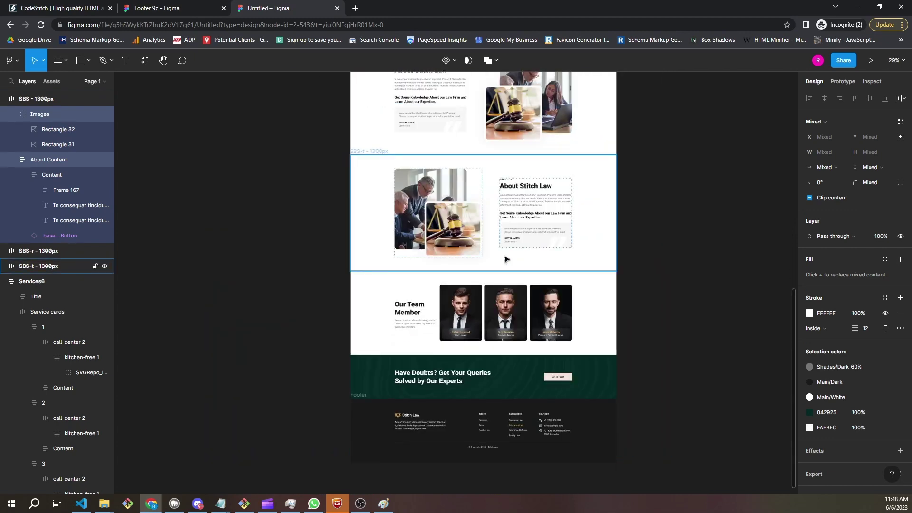
scroll(504, 259, "up", 5)
left_click(482, 191)
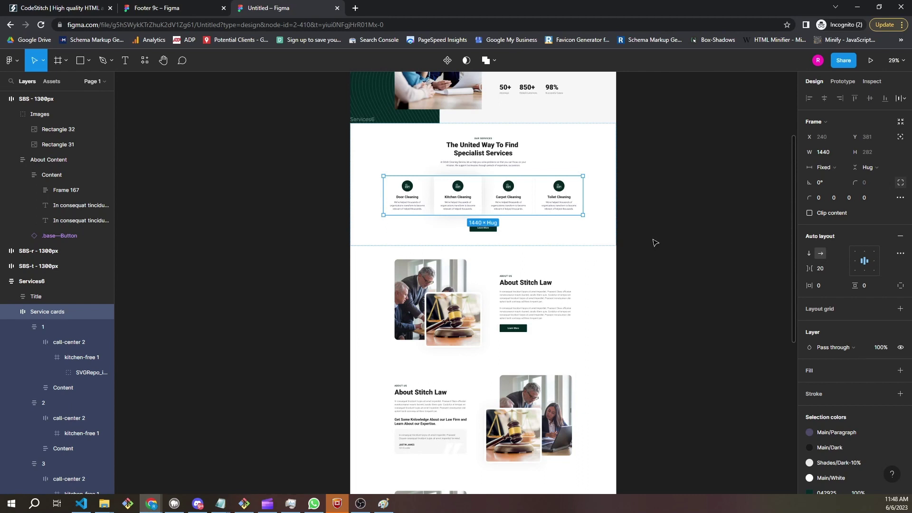
left_click(654, 242)
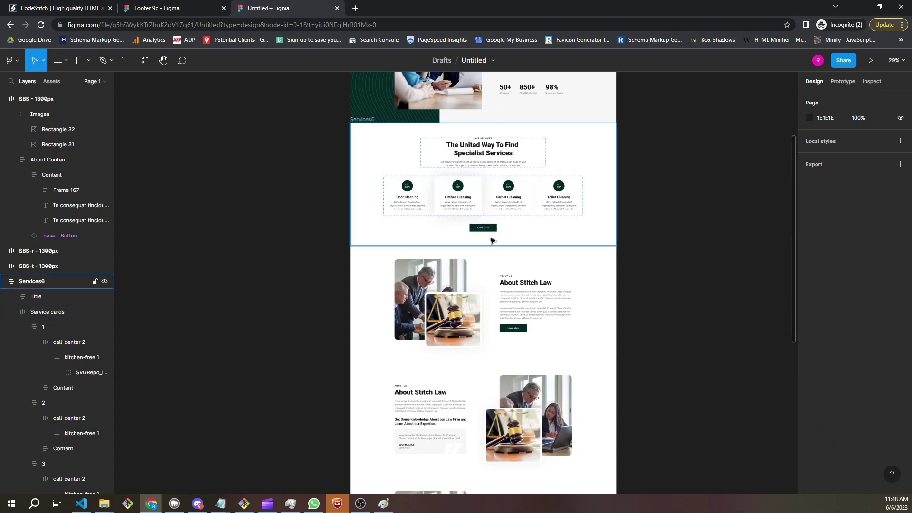
scroll(484, 262, "down", 3)
scroll(503, 267, "down", 3)
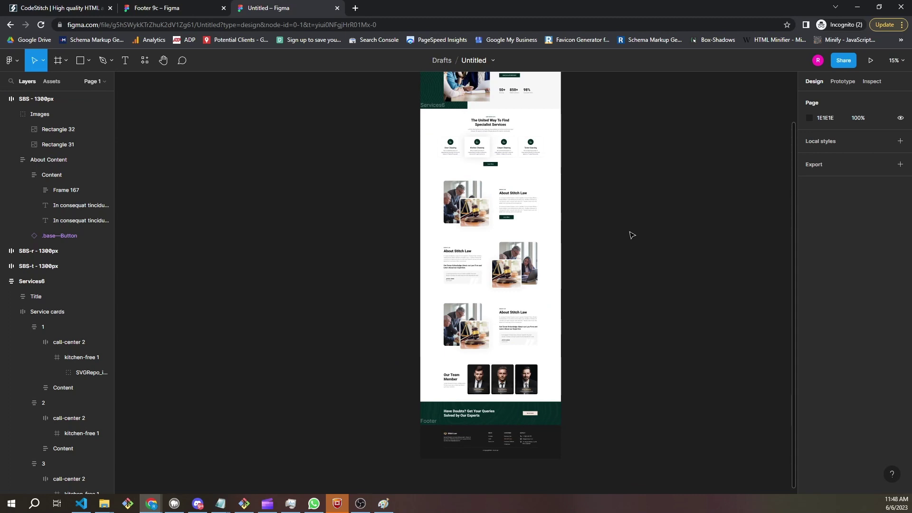
Set the background fill of the second About Stitch Law section to F7F7F7
left_click(554, 267)
left_click(833, 371)
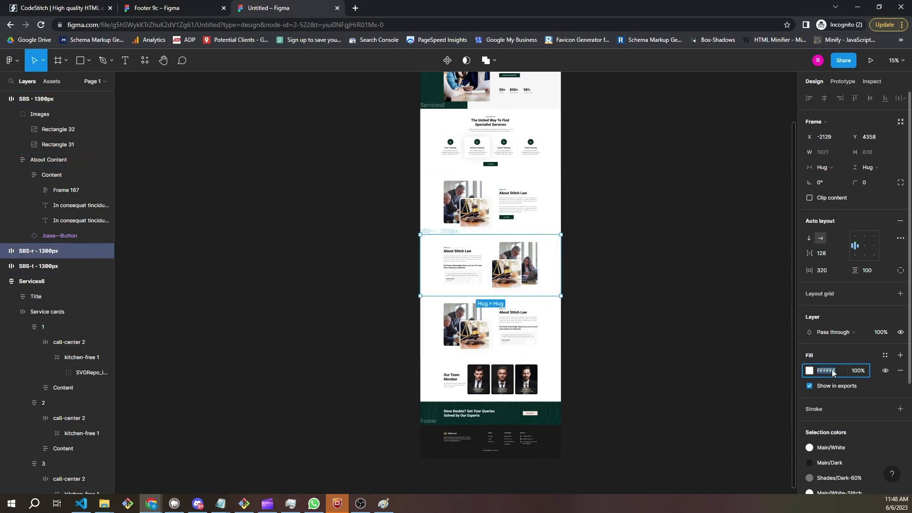
type("f7f7f7")
key("BackSpace")
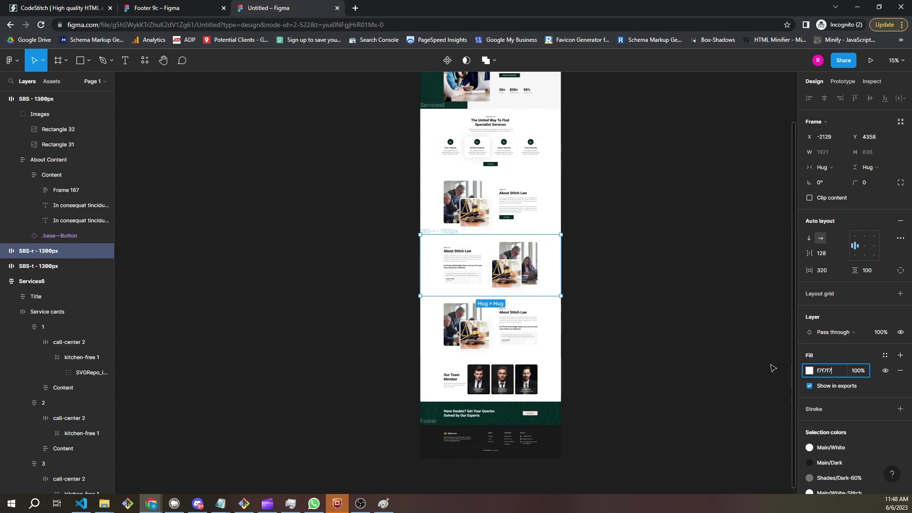
key("Return")
left_click(774, 368)
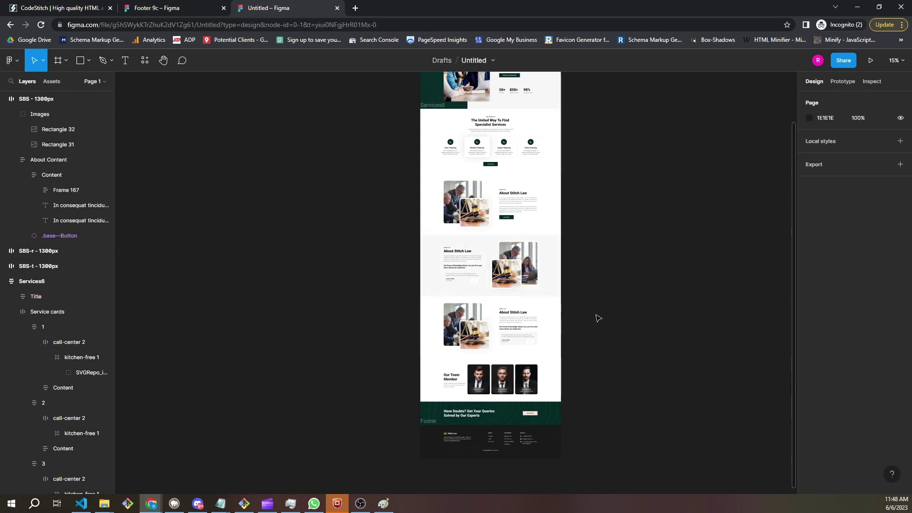
Set the background fill of the Our Team Member section to F7F7F7
scroll(599, 319, "down", 1)
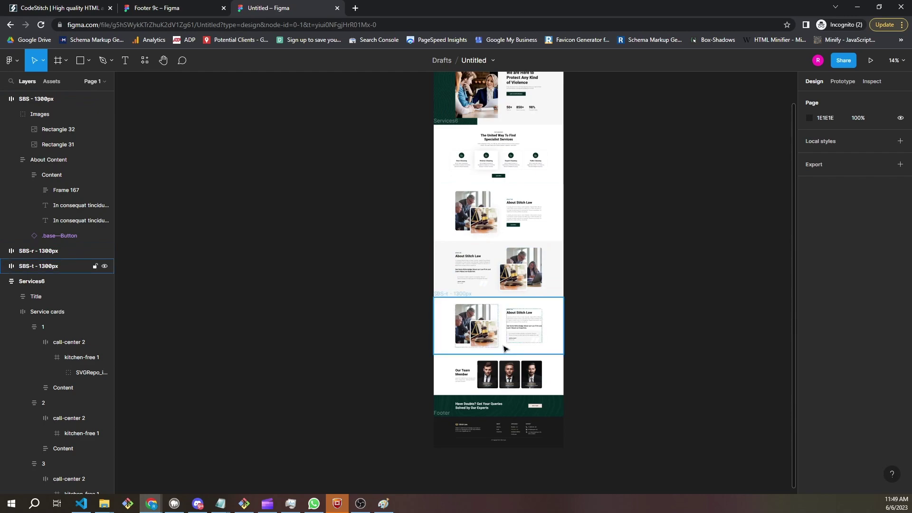
scroll(505, 349, "up", 5)
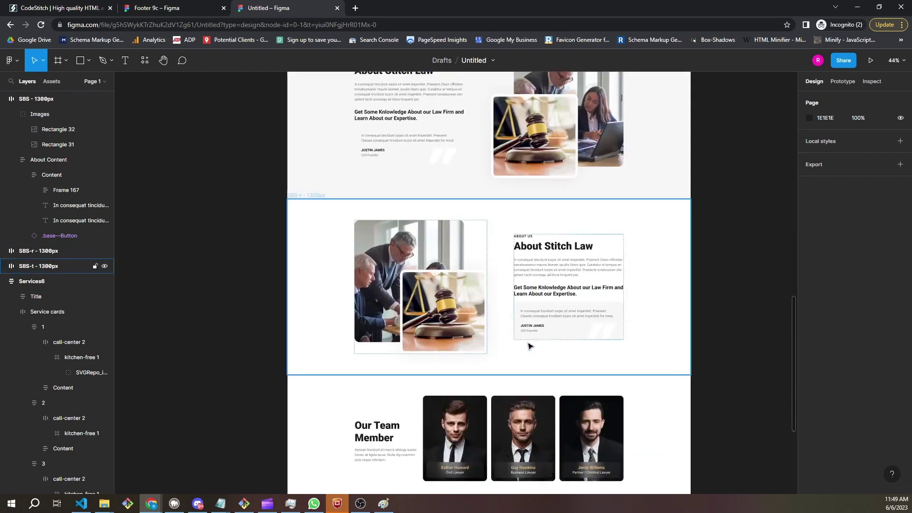
left_click(537, 223)
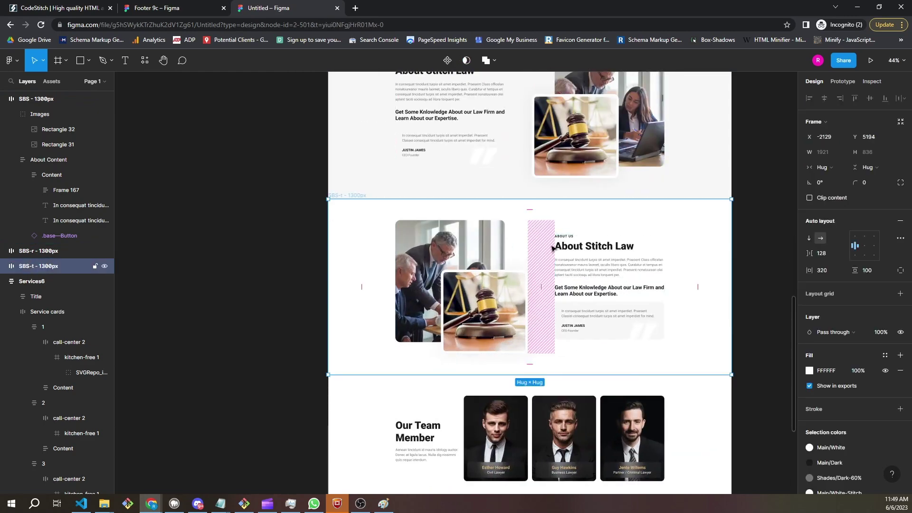
scroll(535, 380, "down", 2)
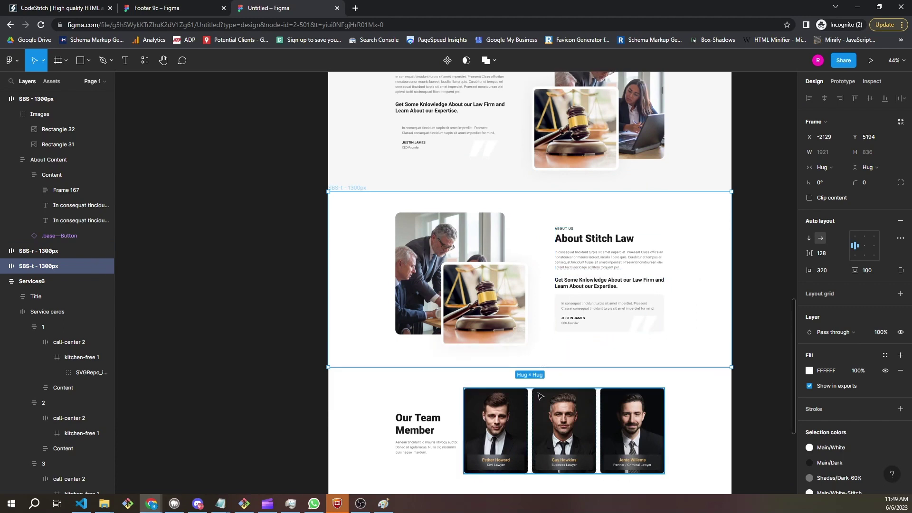
left_click(557, 283)
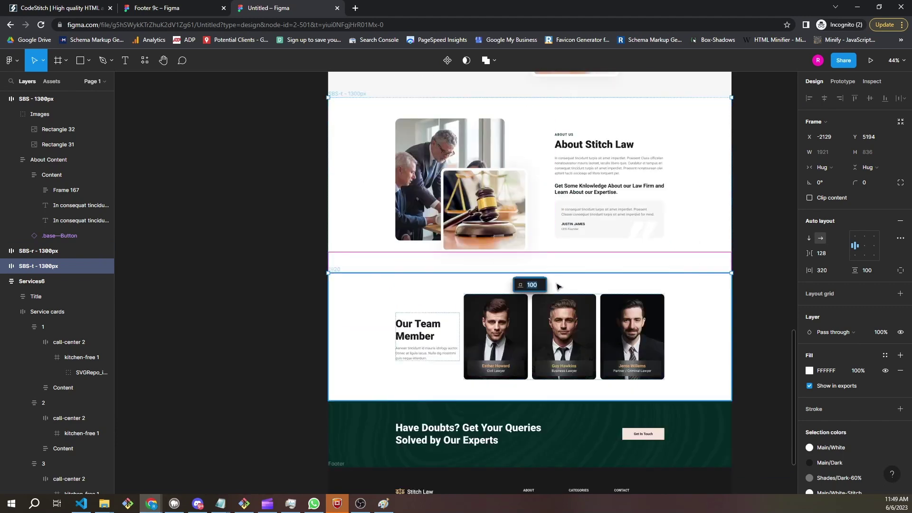
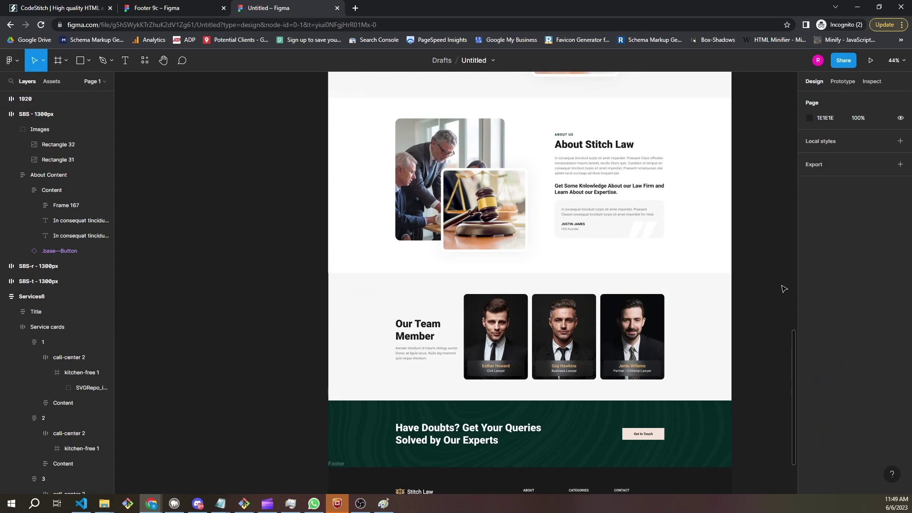
scroll(784, 304, "down", 3)
scroll(755, 264, "right", 3)
scroll(755, 265, "up", 4)
scroll(756, 266, "down", 5)
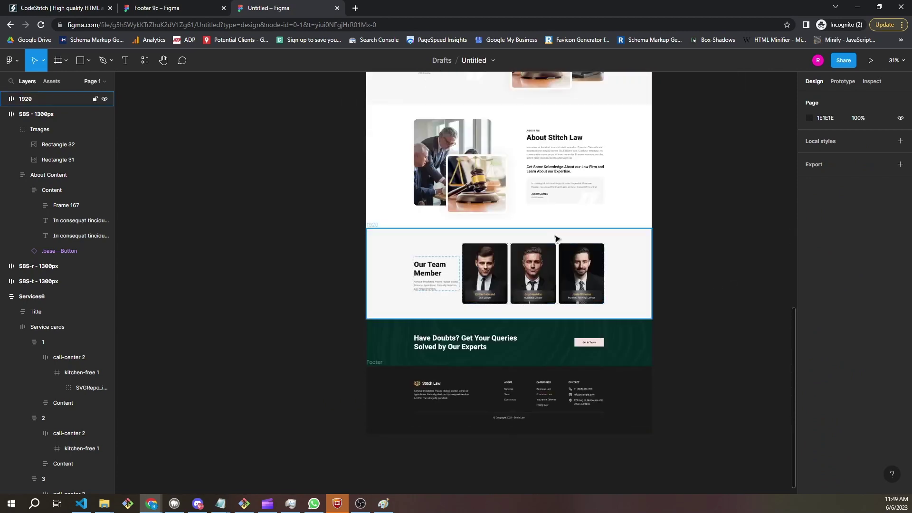
Copy the 042925 green from the Have Doubts section into the Our Team Member section's fill and set its opacity to 5%
left_click(632, 351)
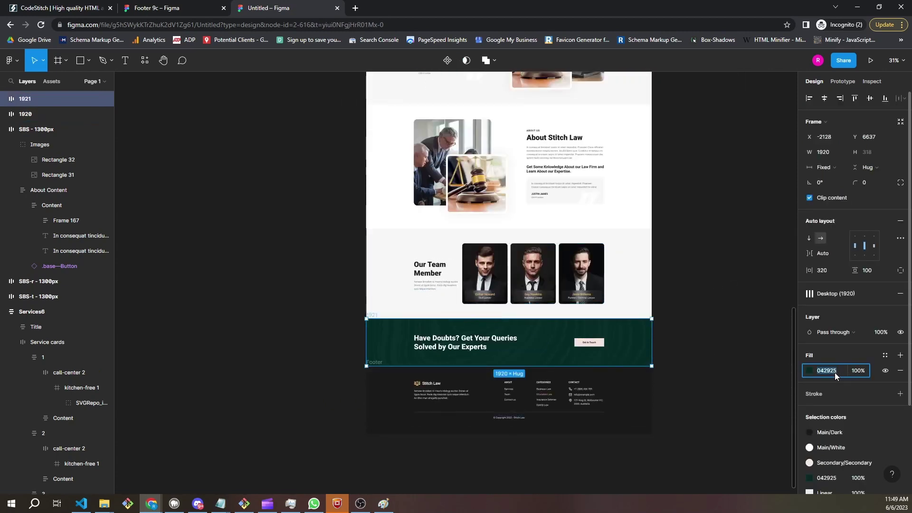
left_click(629, 269)
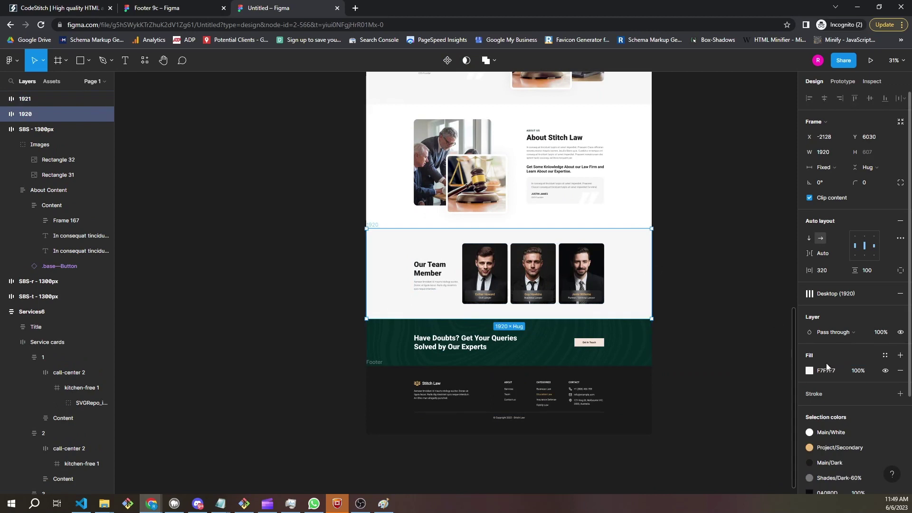
left_click(857, 375)
type("5")
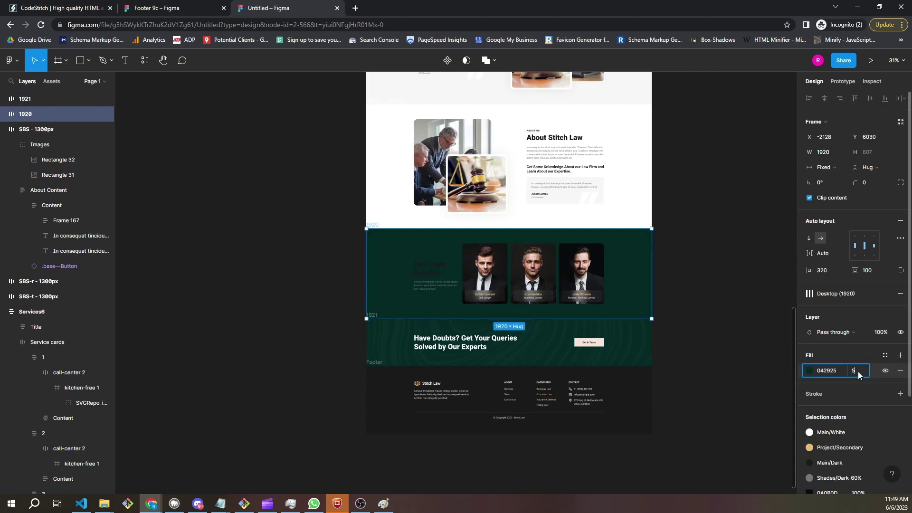
key("Return")
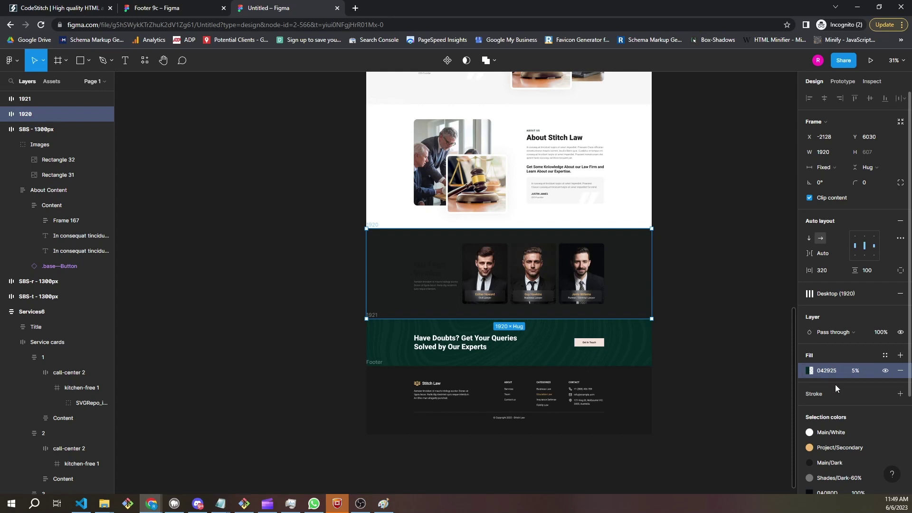
left_click(808, 371)
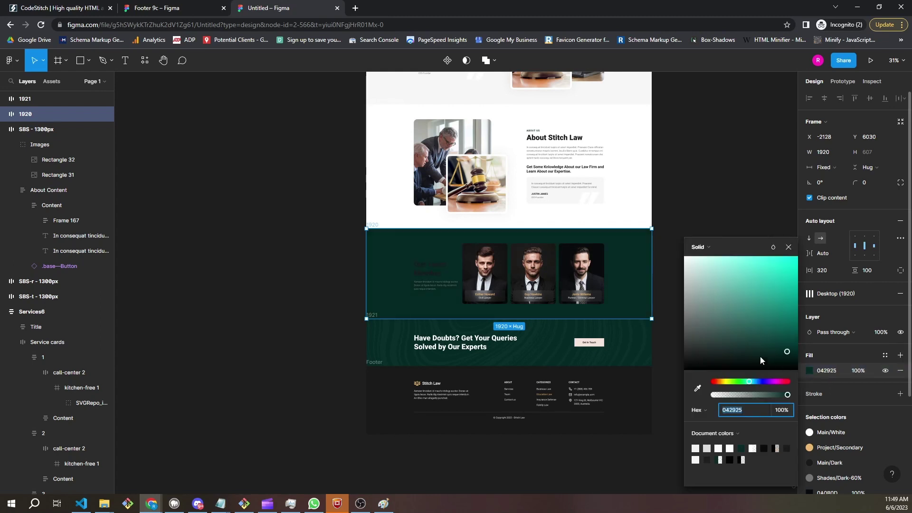
left_click(777, 414)
type("5")
key("Return")
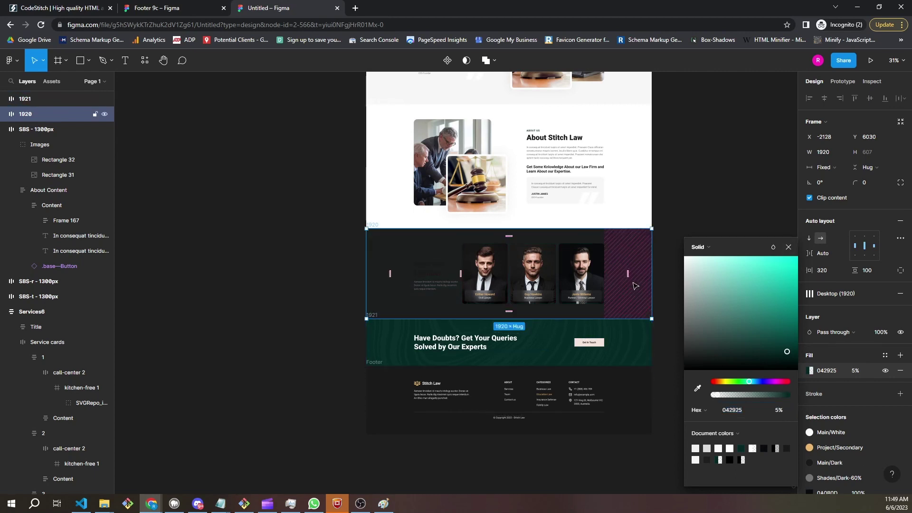
Set the Our Team Member section's fill to 100% opacity and lighten its color to the pale mint E0F4F2
left_click(709, 309)
left_click(722, 289)
left_click(778, 410)
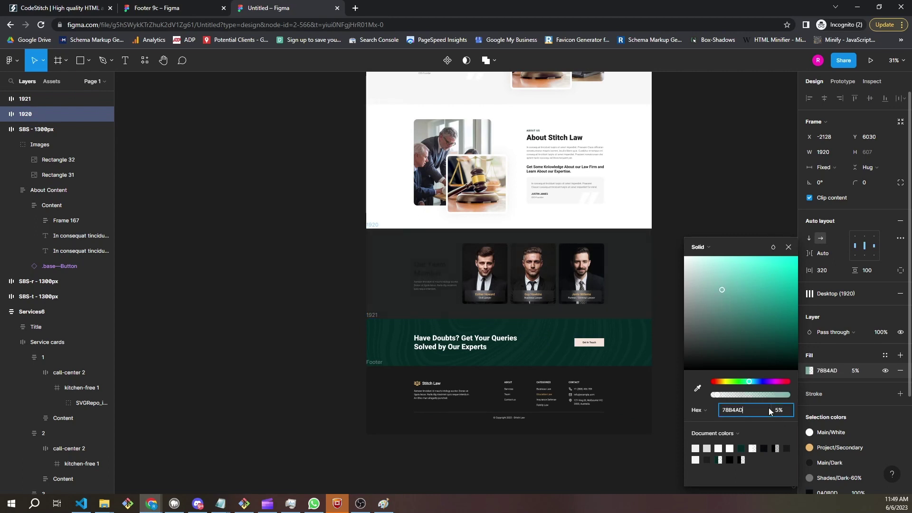
type("100")
key("Return")
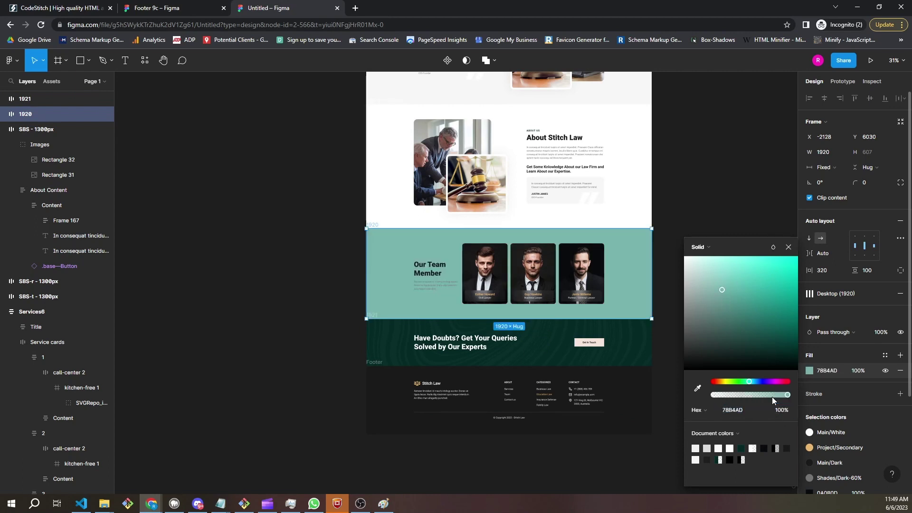
left_click_drag(703, 271, 694, 264)
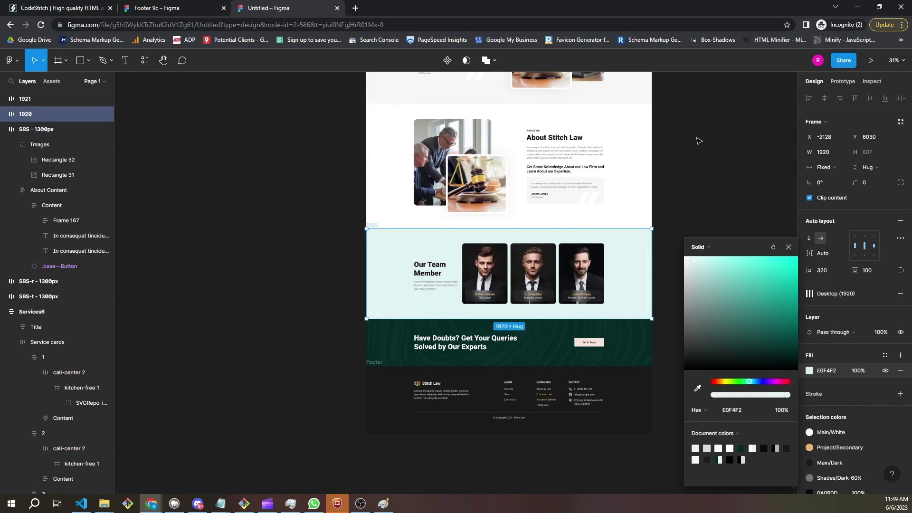
scroll(702, 103, "up", 1)
left_click(747, 271)
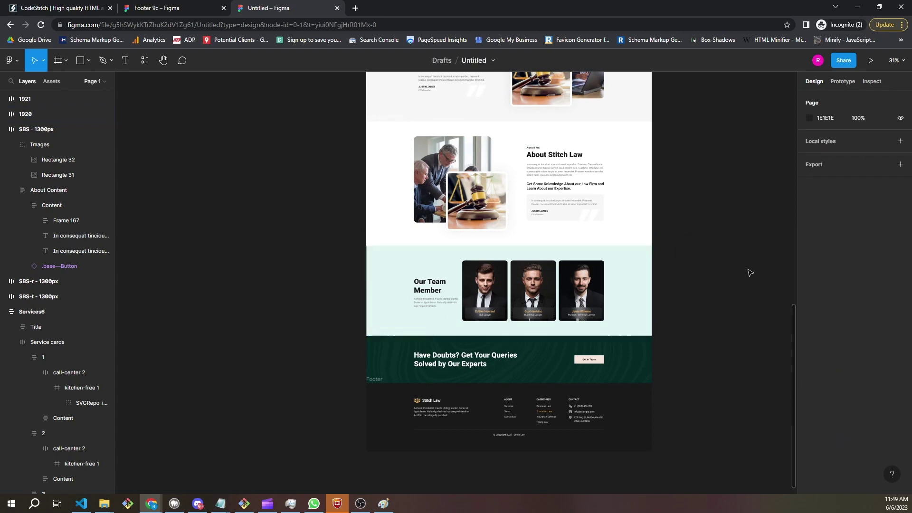
Set the fill of the quote box in the second About Stitch Law section to white, FFFFFF
scroll(744, 242, "up", 5)
scroll(745, 242, "down", 7)
scroll(744, 241, "up", 15)
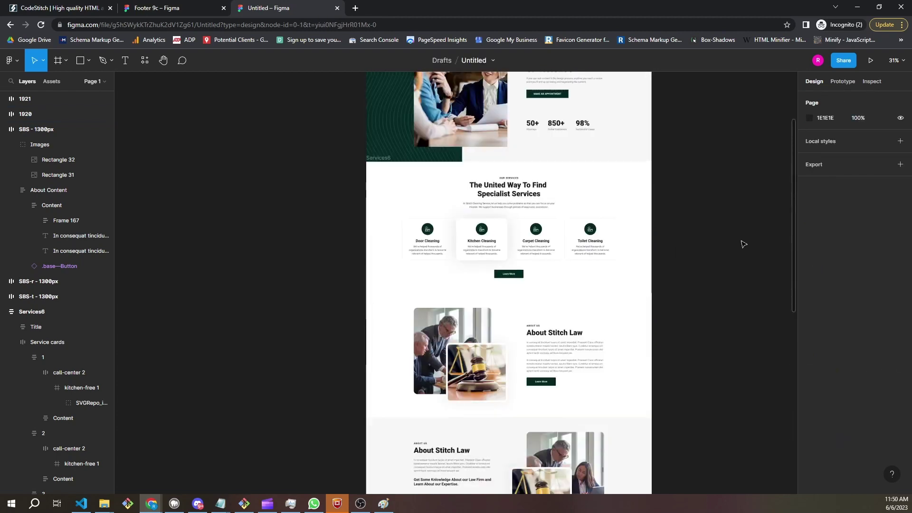
scroll(732, 247, "down", 5)
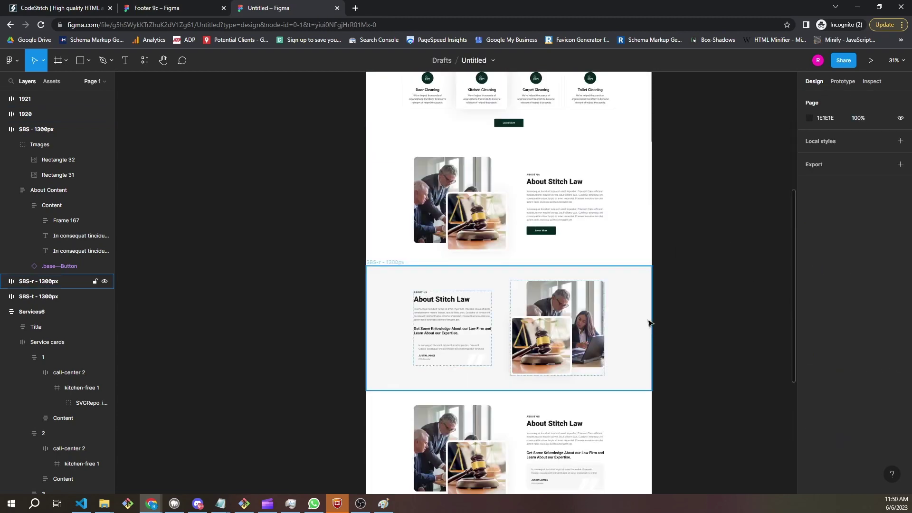
scroll(378, 364, "up", 5)
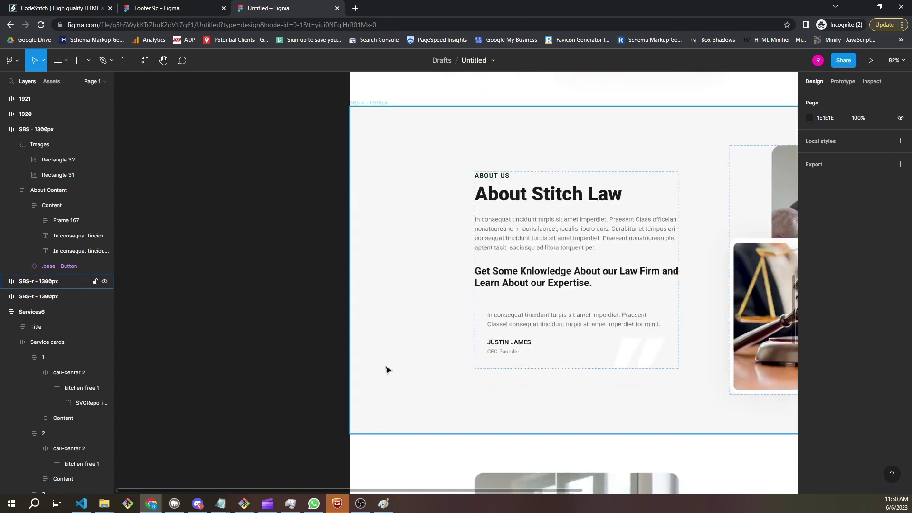
left_click(596, 339)
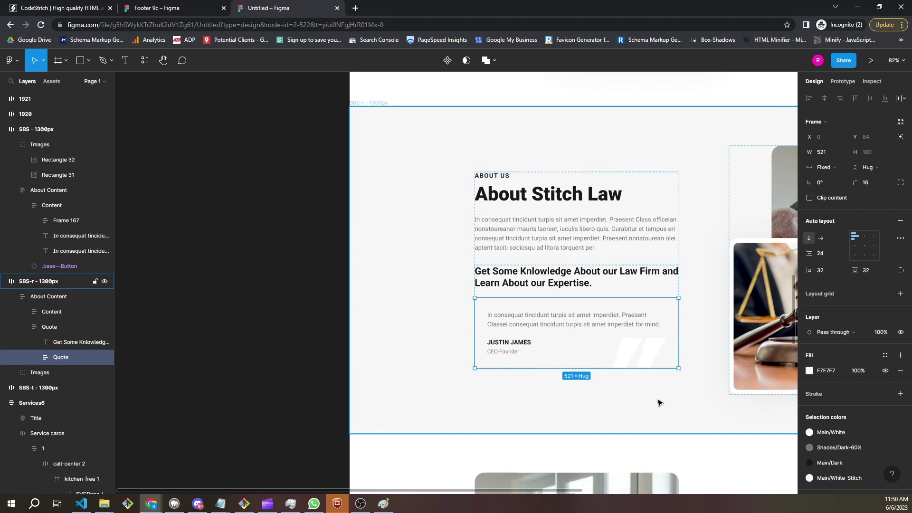
left_click(826, 370)
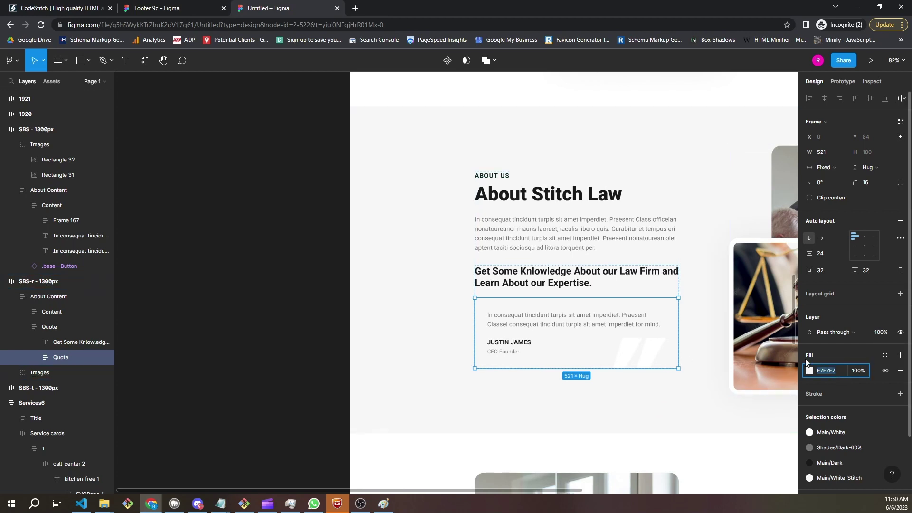
type("fff")
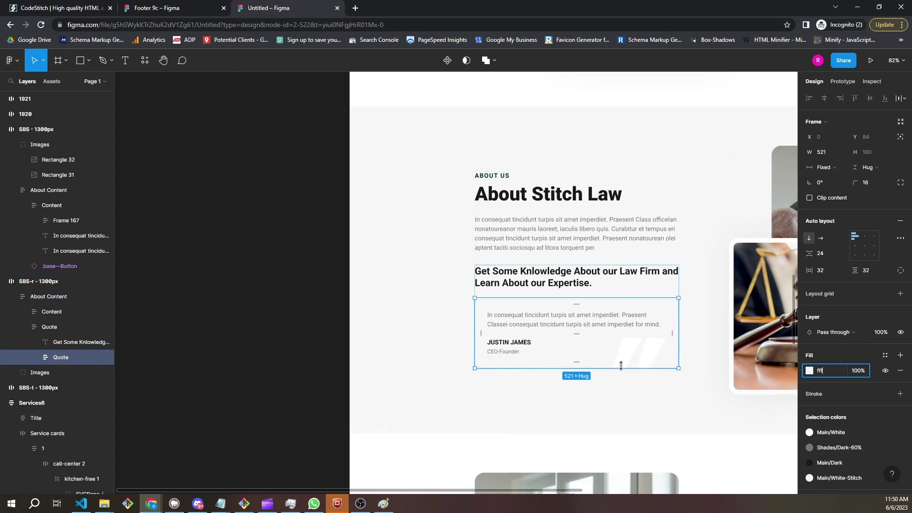
key("Return")
Set the fill of the quotation mark icon in the second About Stitch Law section's quote box to F7F7F7
left_click(640, 363)
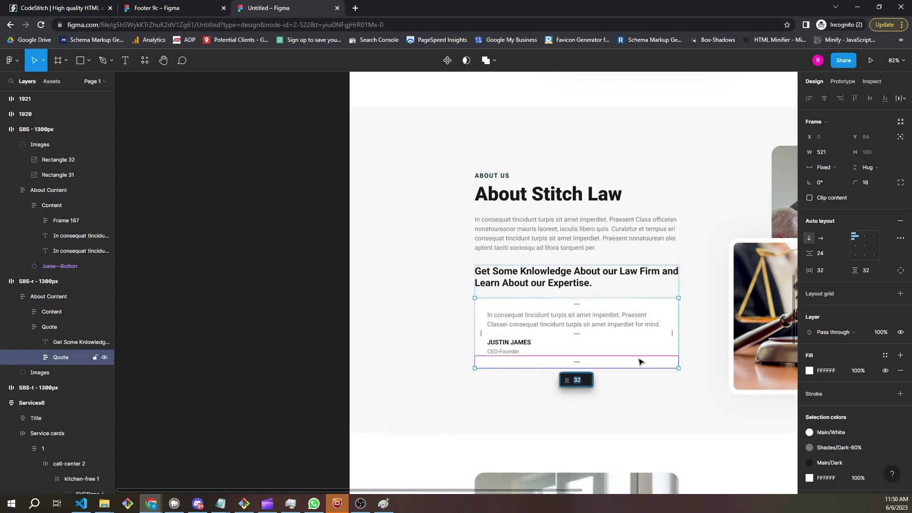
left_click(639, 354)
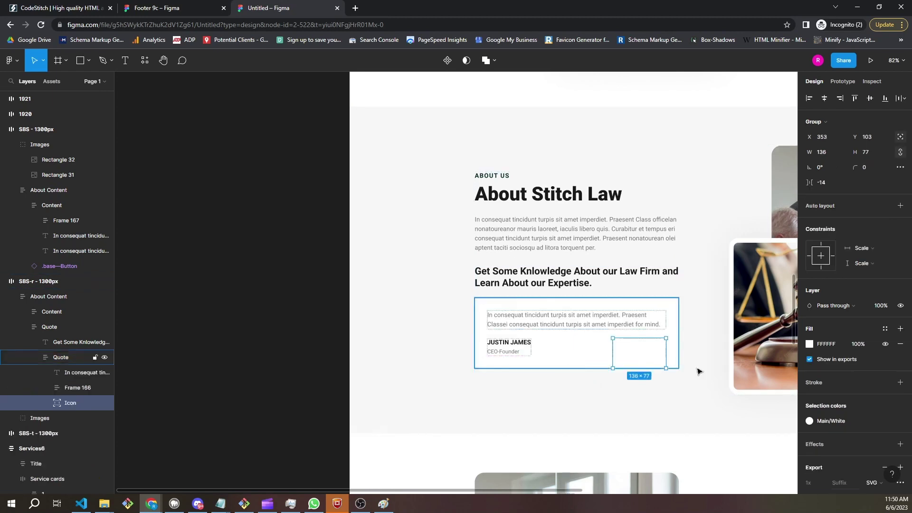
left_click(820, 343)
key("BackSpace")
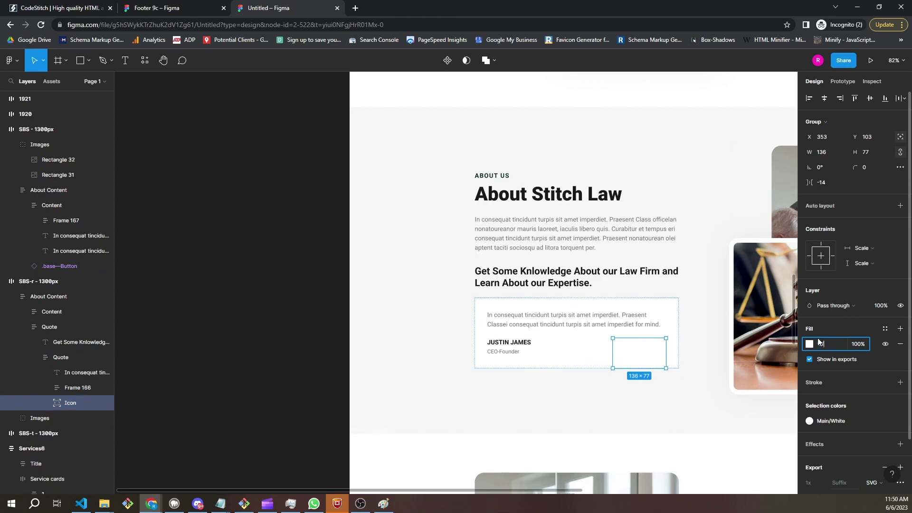
type("f7f7f7")
key("Return")
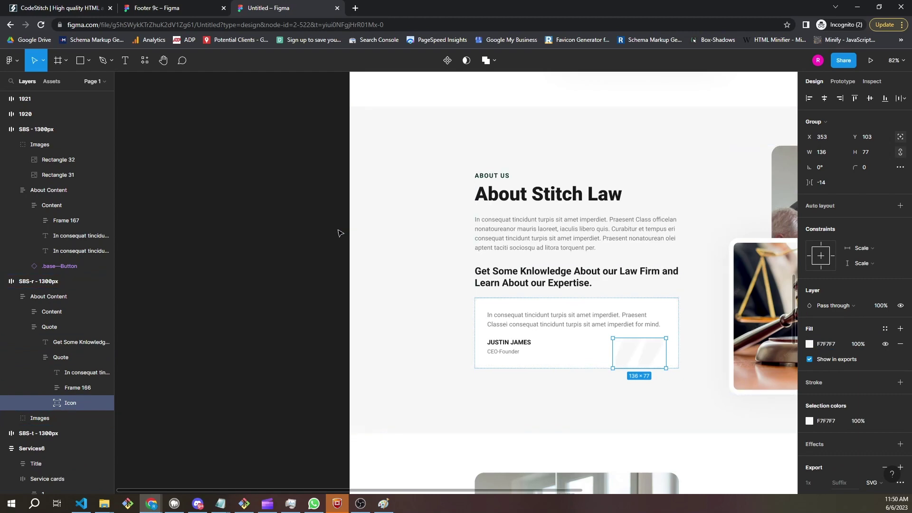
key("Escape")
Select the quotation mark icon in the second About Stitch Law section and examine its properties down to the SVG export settings
scroll(600, 305, "right", 4)
scroll(599, 304, "down", 5)
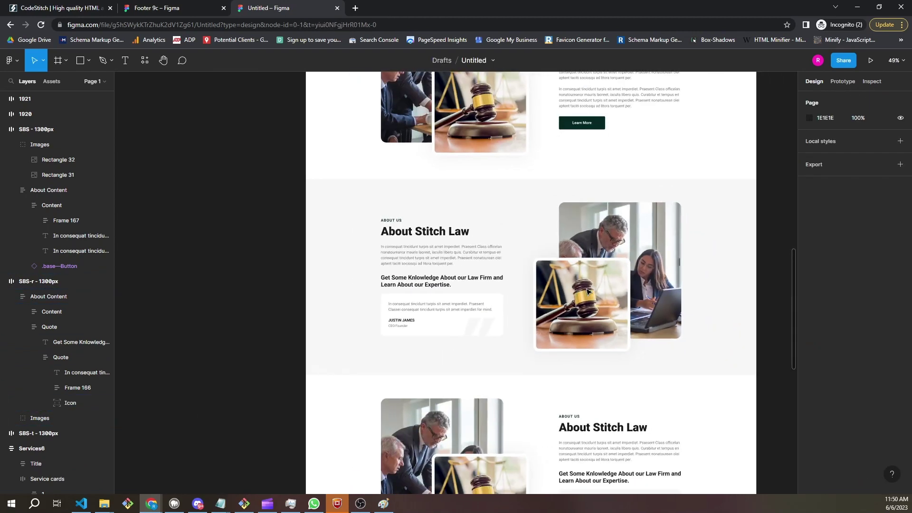
scroll(713, 295, "right", 1)
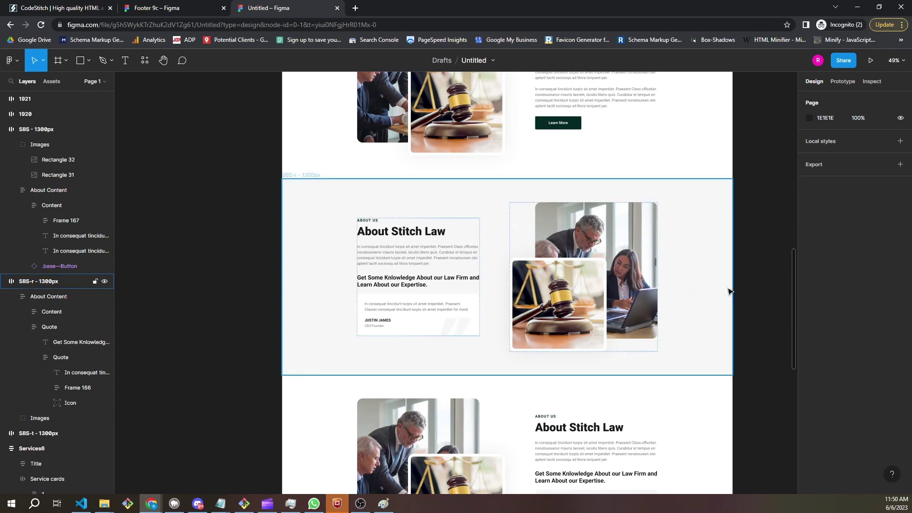
left_click(447, 337)
left_click(447, 337)
left_click(447, 336)
left_click(446, 335)
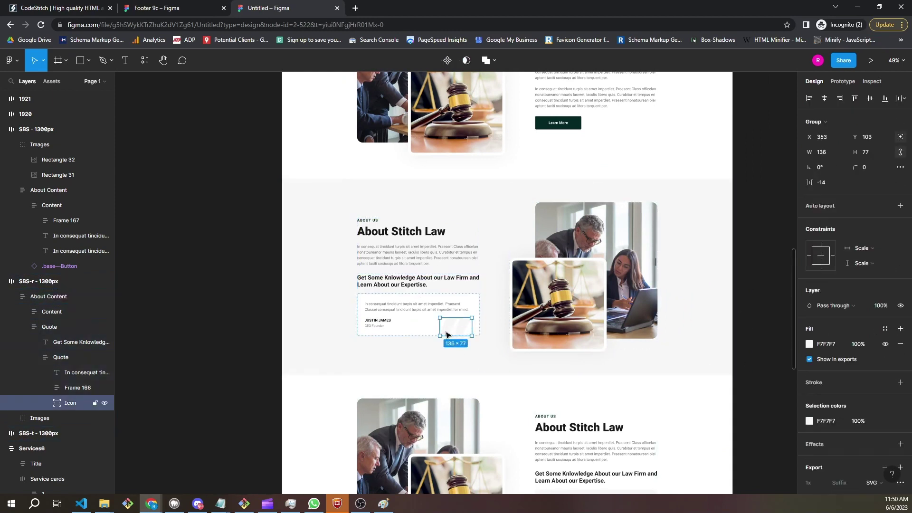
scroll(875, 422, "down", 3)
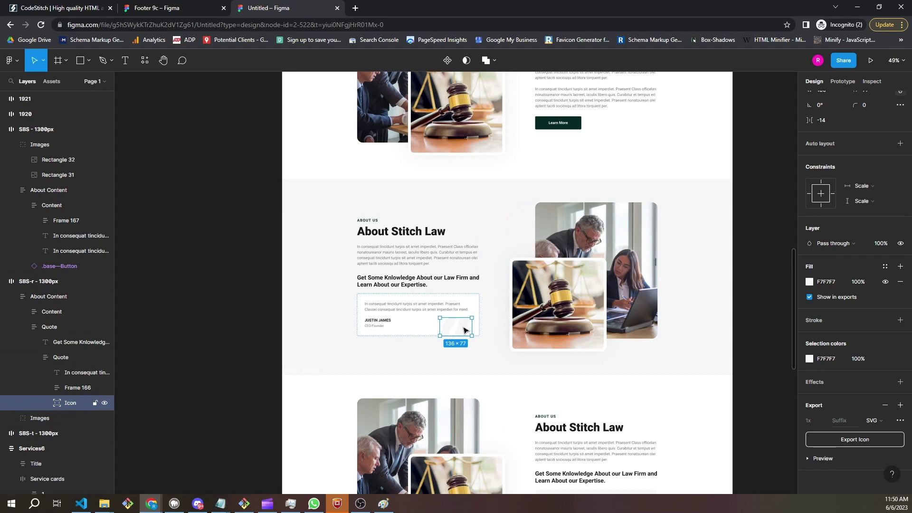
scroll(464, 330, "down", 5)
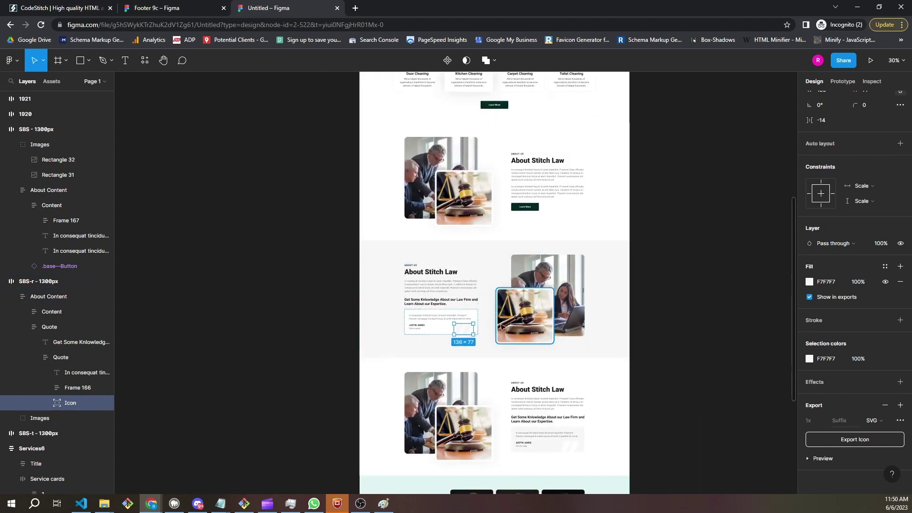
Resize the gavel image in the third About Stitch Law section to a wide format of about 536 × 258
scroll(505, 317, "down", 4)
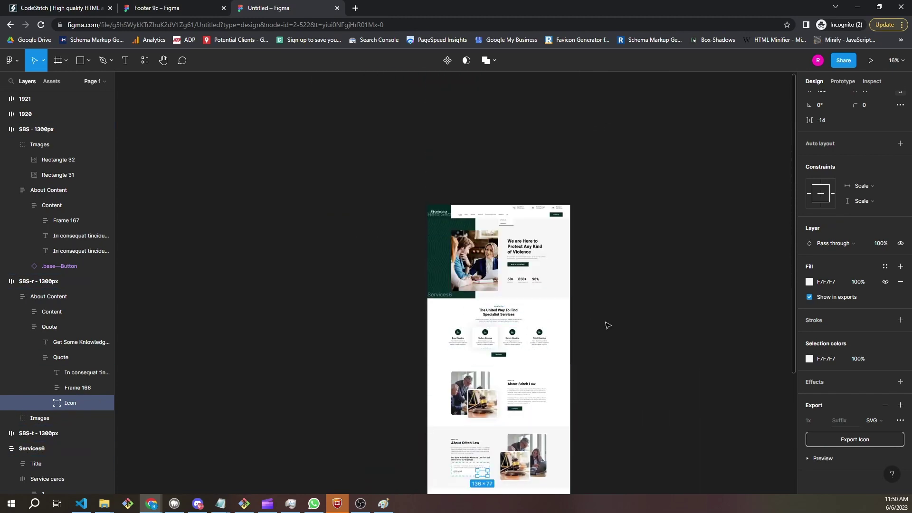
left_click(631, 314)
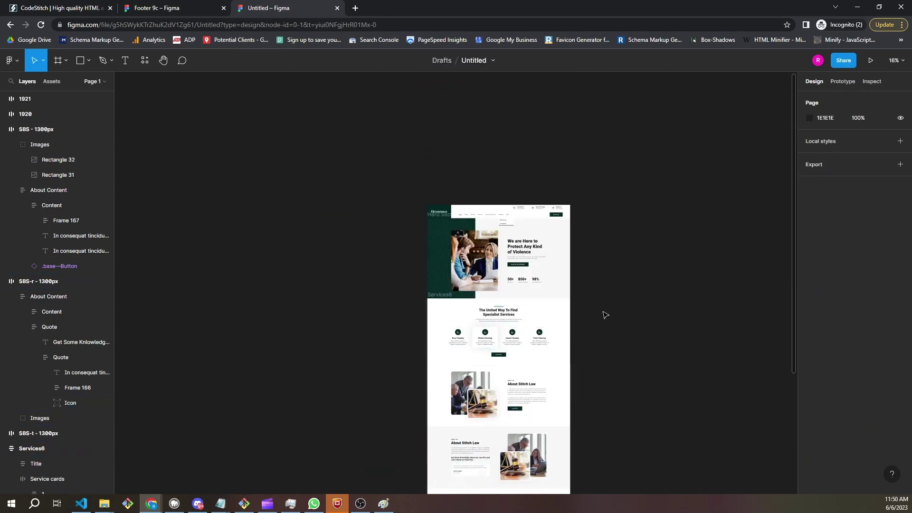
scroll(606, 312, "down", 2)
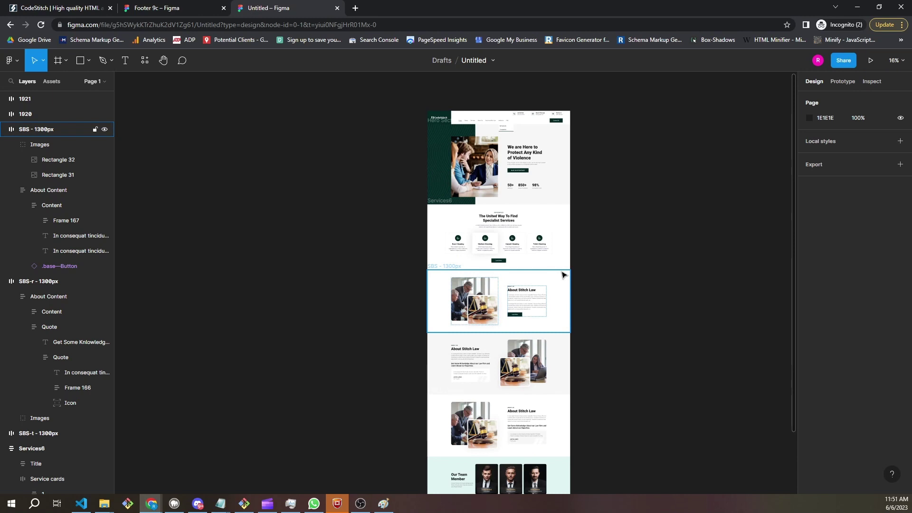
scroll(564, 274, "down", 2)
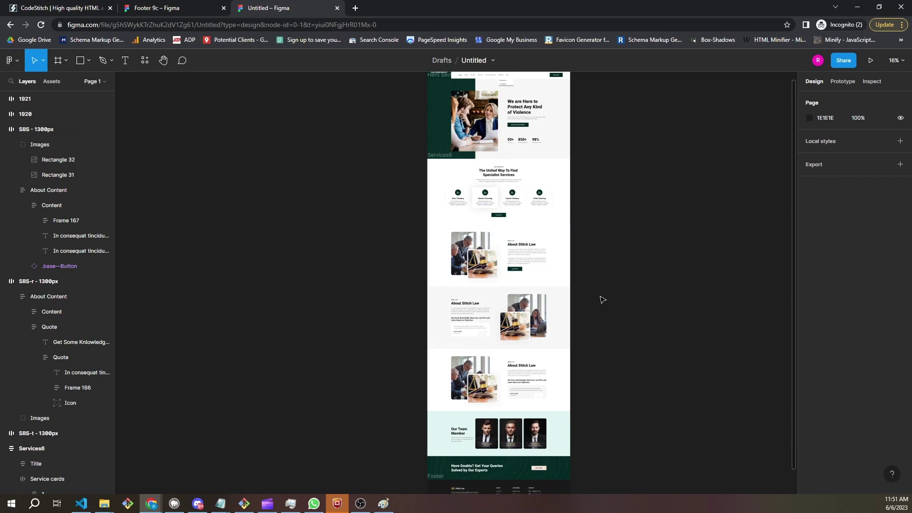
scroll(603, 299, "down", 4)
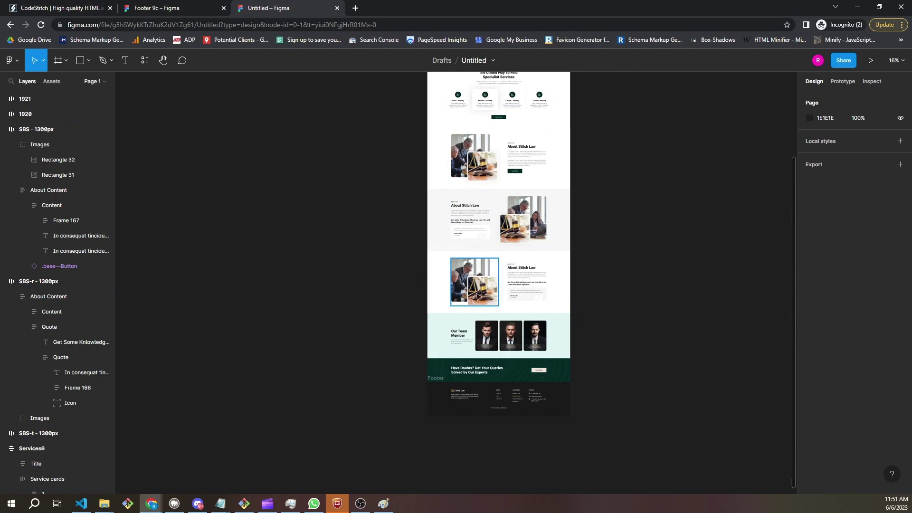
scroll(473, 293, "up", 5, "ctrl")
left_click(491, 304)
scroll(491, 304, "up", 3, "ctrl")
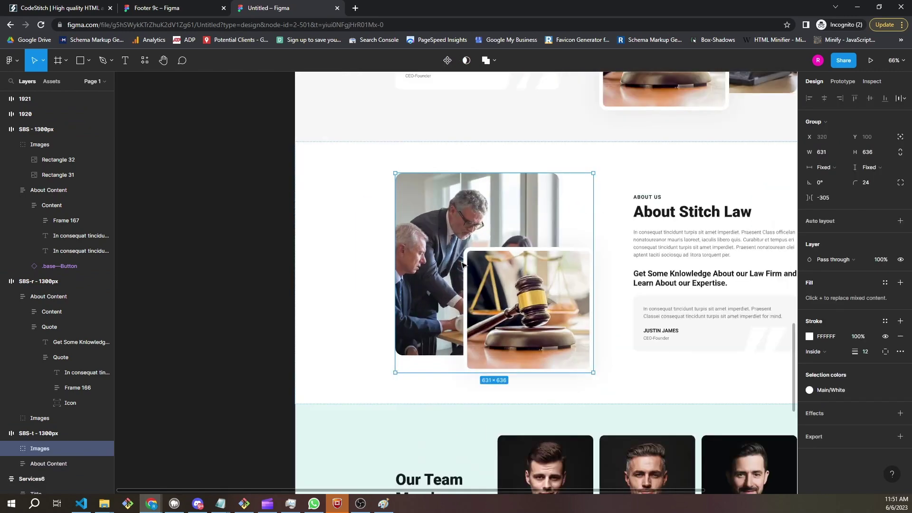
double_click(487, 289)
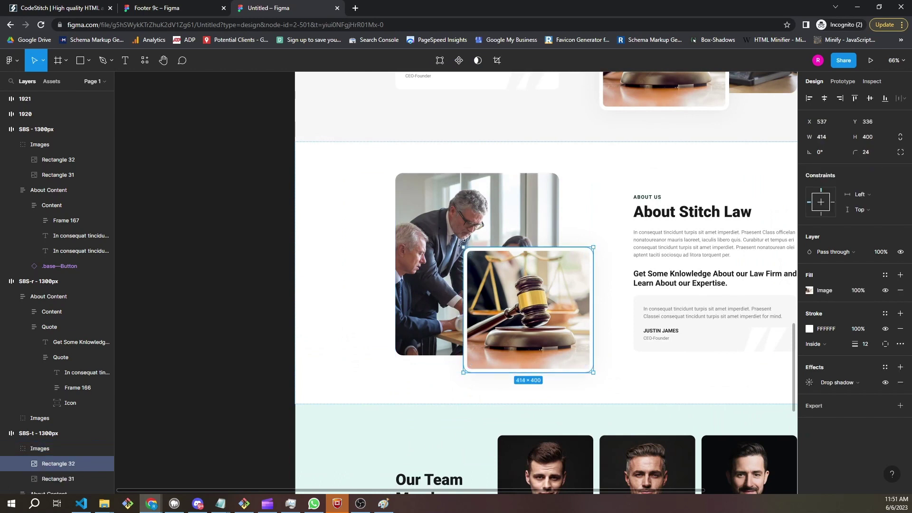
left_click_drag(463, 246, 425, 291)
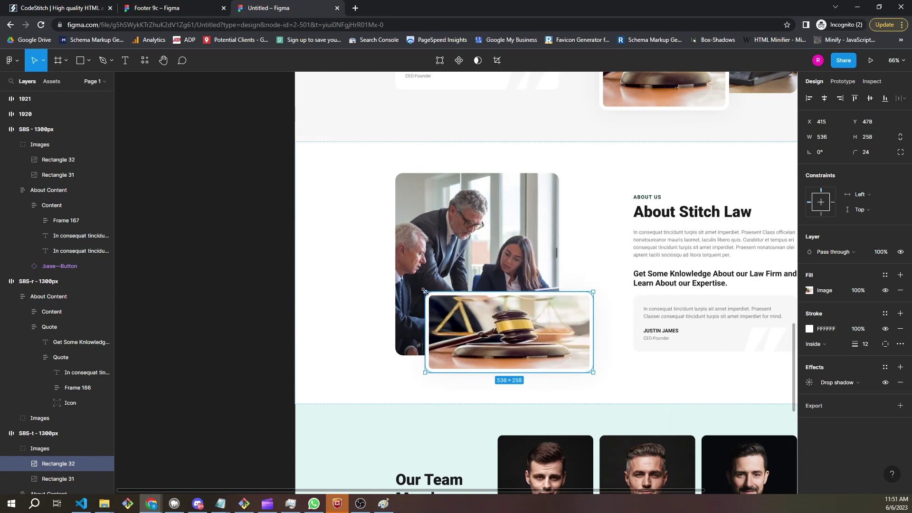
Change the scaling mode of the gavel photo in the third About Stitch Law section from Crop to Fill
double_click(525, 343)
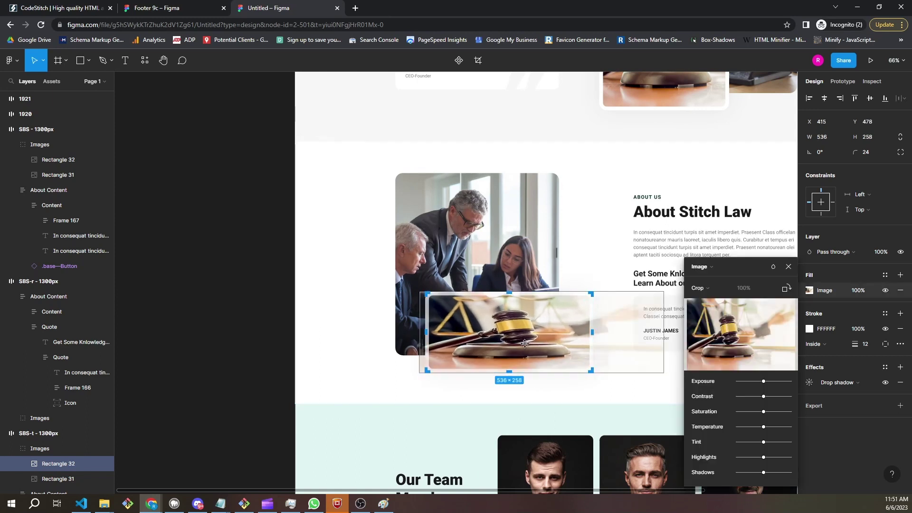
left_click(698, 288)
left_click(708, 268)
left_click(709, 267)
left_click(576, 226)
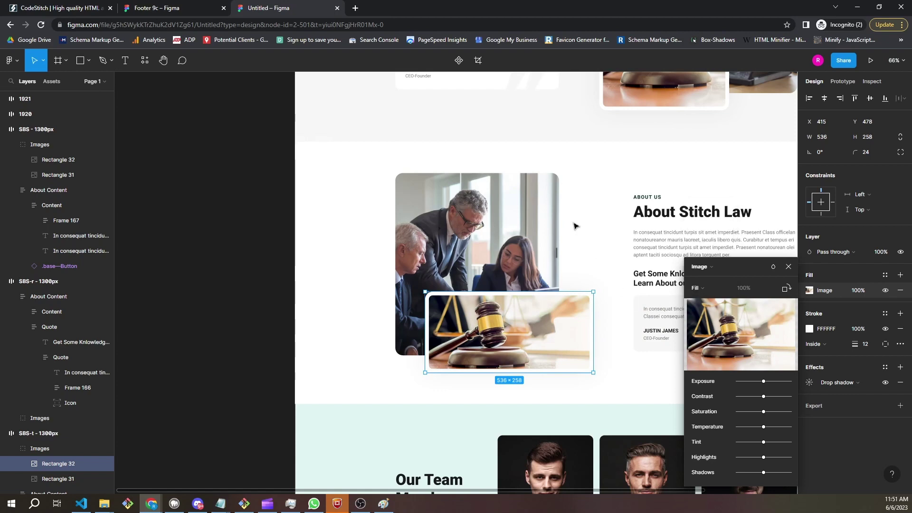
left_click(787, 264)
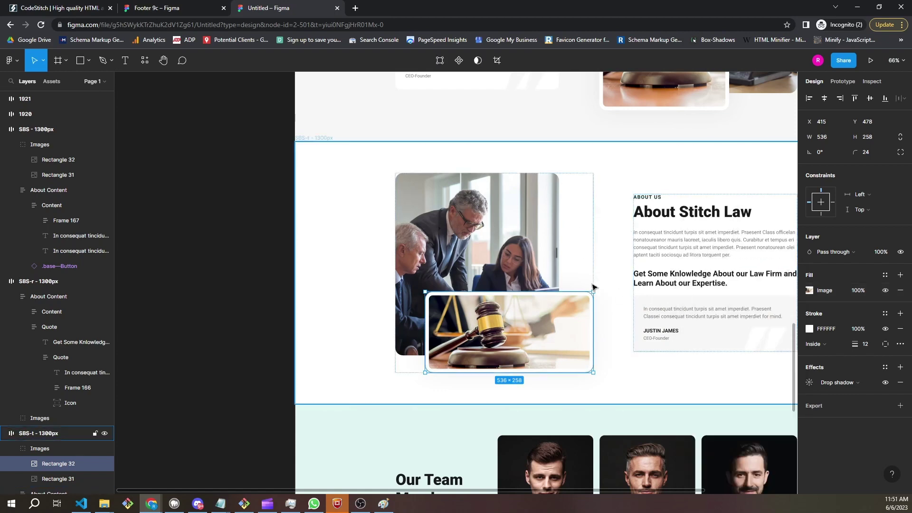
left_click(611, 277)
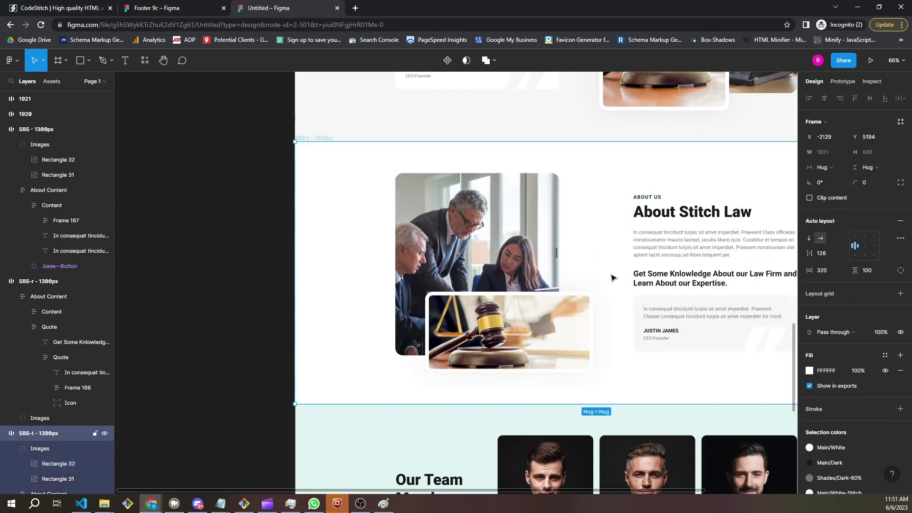
Examine the widened gavel image in the third About Stitch Law section and compare the sections across the whole page
scroll(600, 287, "right", 3)
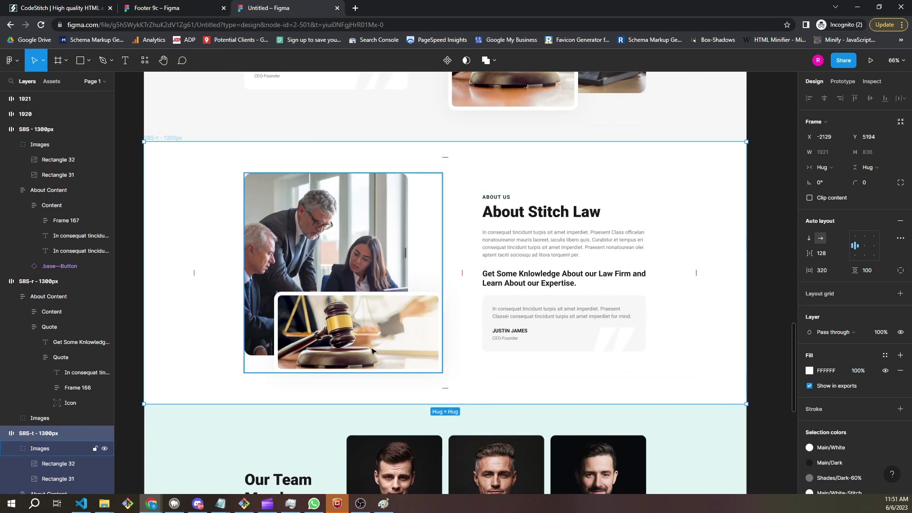
double_click(315, 321)
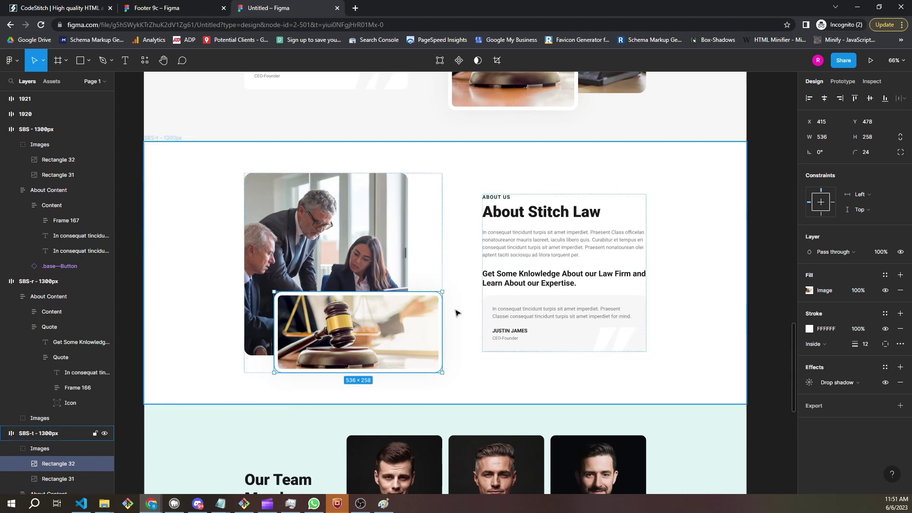
scroll(489, 284, "down", 5)
left_click(627, 304)
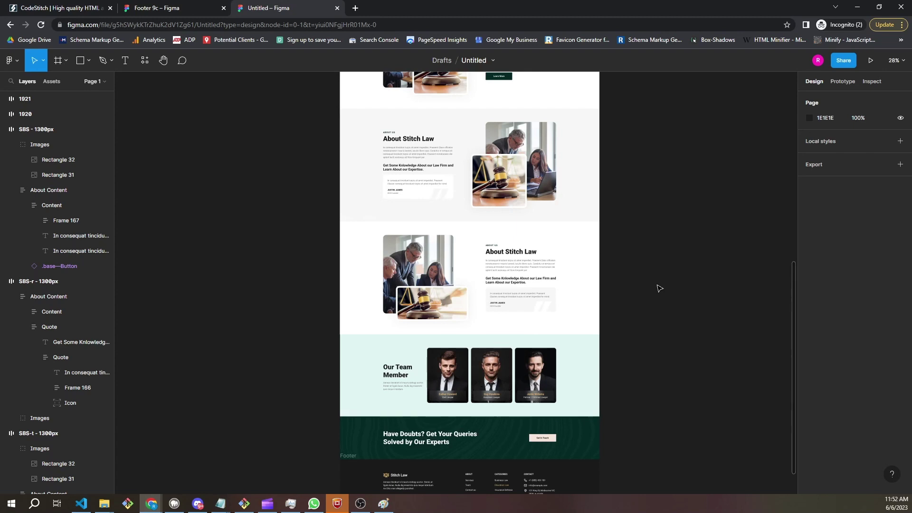
scroll(656, 284, "down", 4)
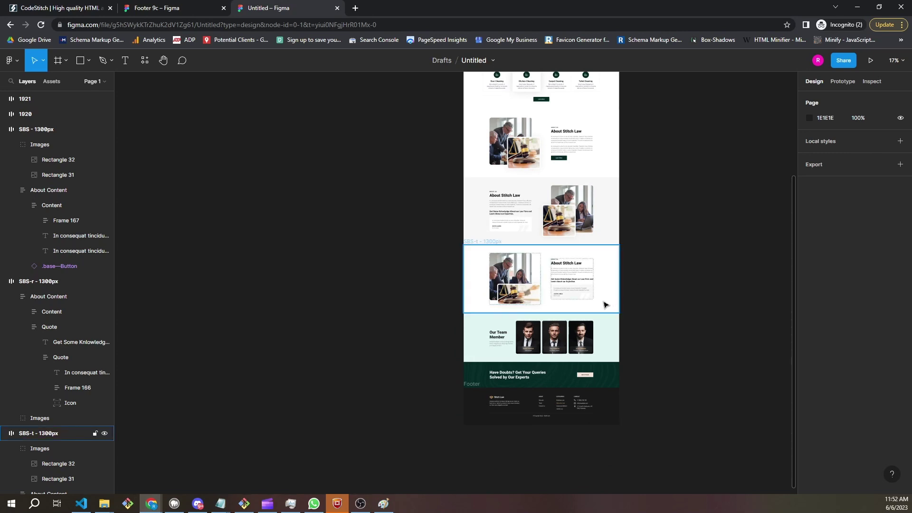
scroll(637, 280, "up", 3)
scroll(642, 275, "right", 1)
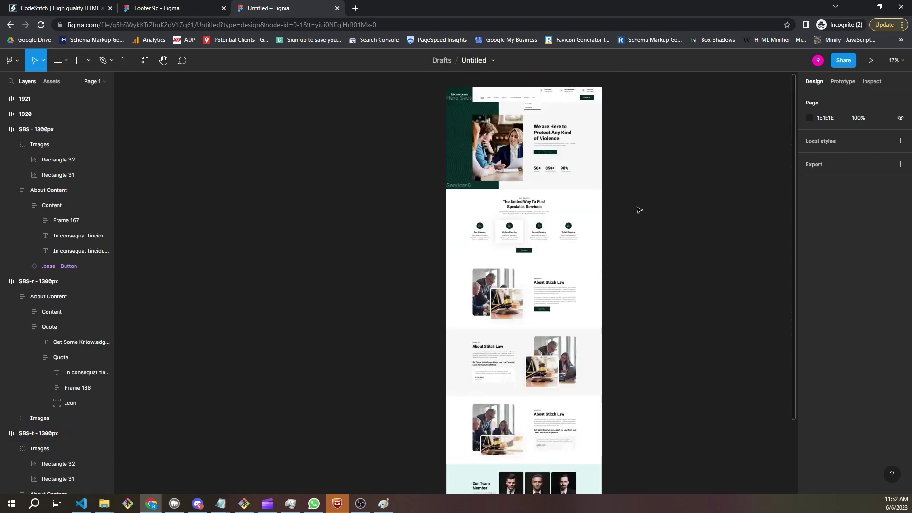
scroll(639, 211, "up", 1)
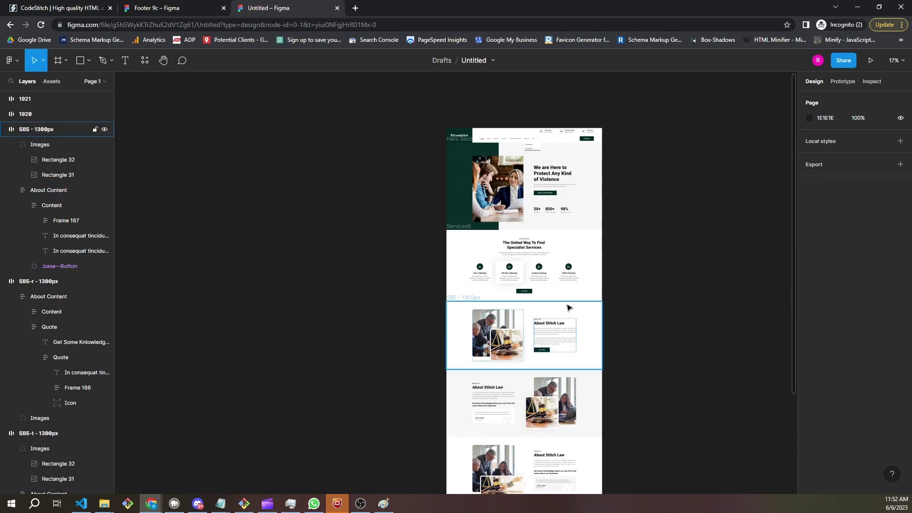
scroll(569, 307, "down", 3)
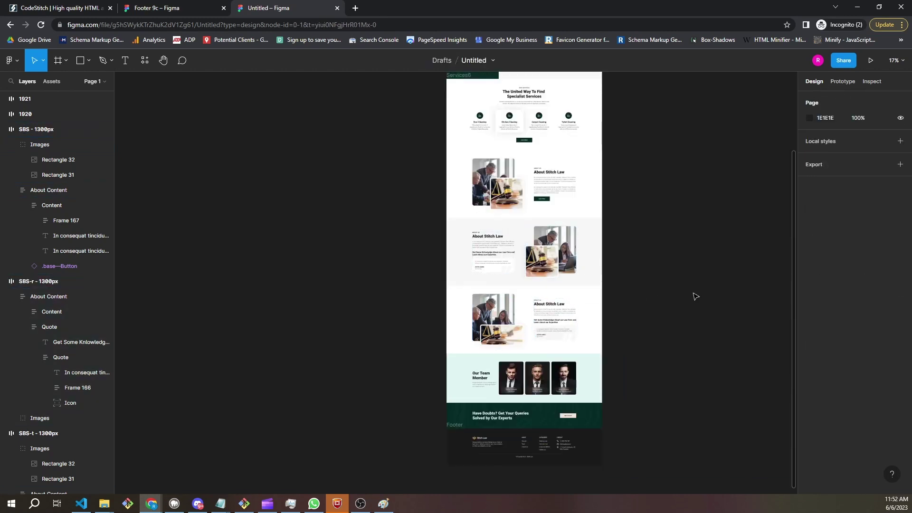
Set the Our Team Member section's fill to white, FFF
left_click(596, 393)
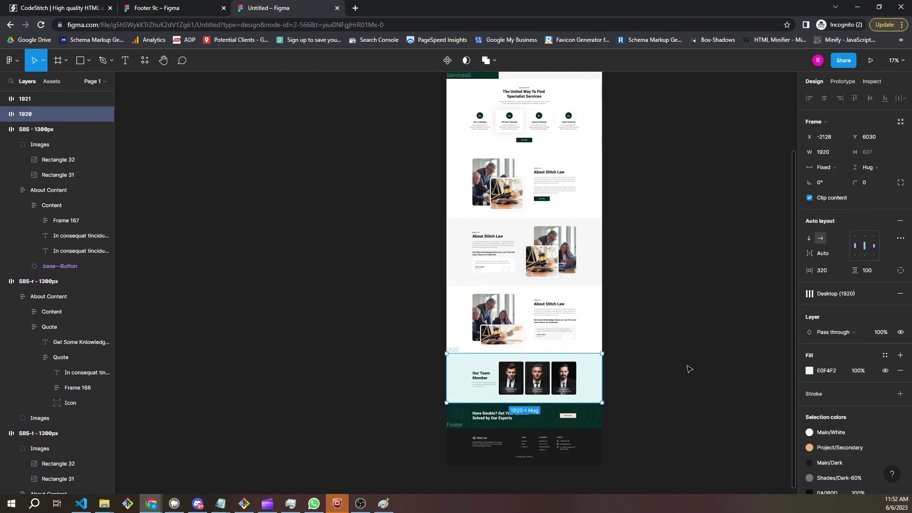
left_click(826, 371)
type("fff")
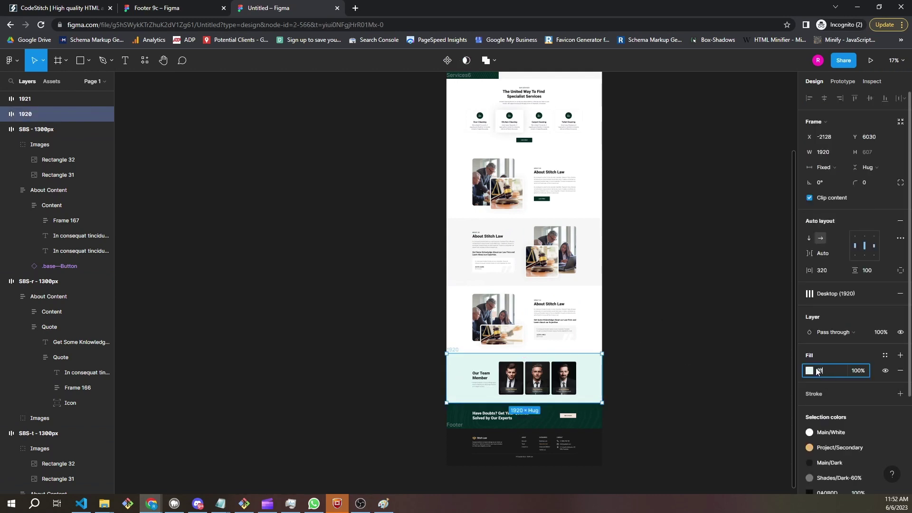
left_click(717, 289)
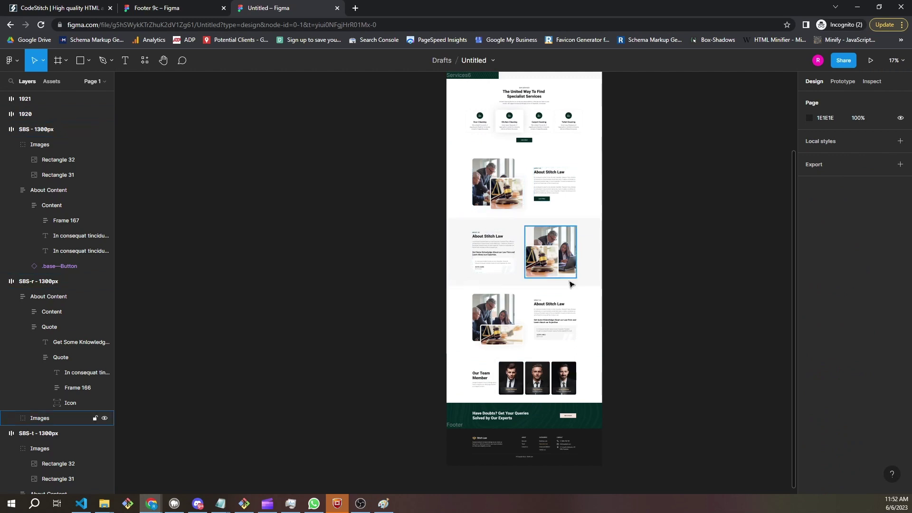
Review the complete page design from the hero down to the footer, checking the section backgrounds and overall consistency
scroll(675, 266, "down", 3)
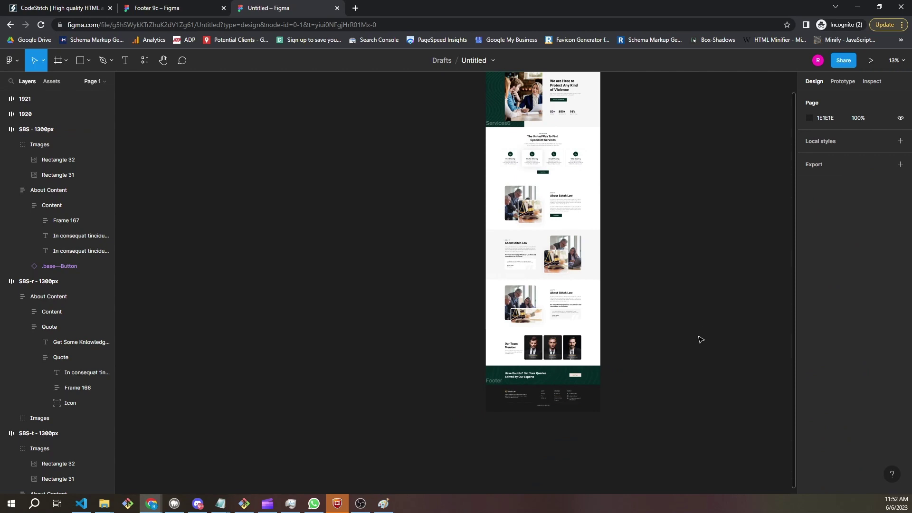
scroll(701, 339, "up", 2)
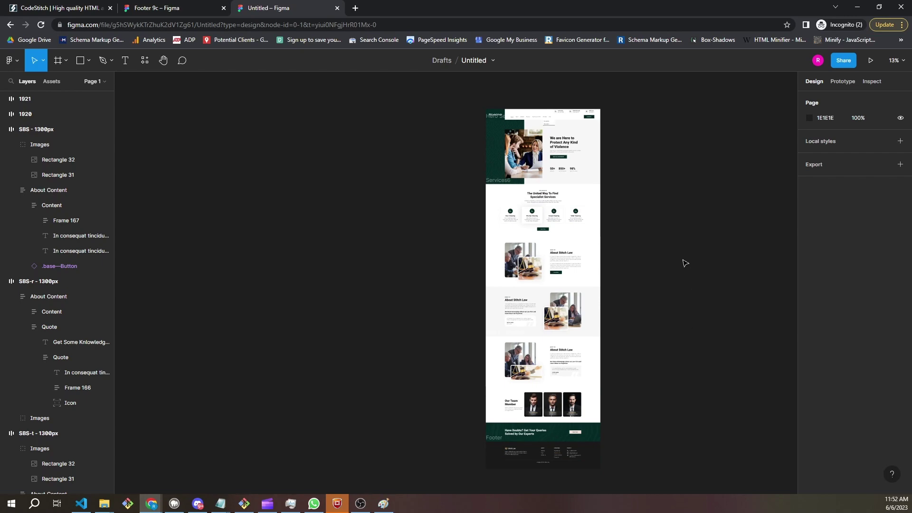
scroll(551, 280, "up", 5, "ctrl")
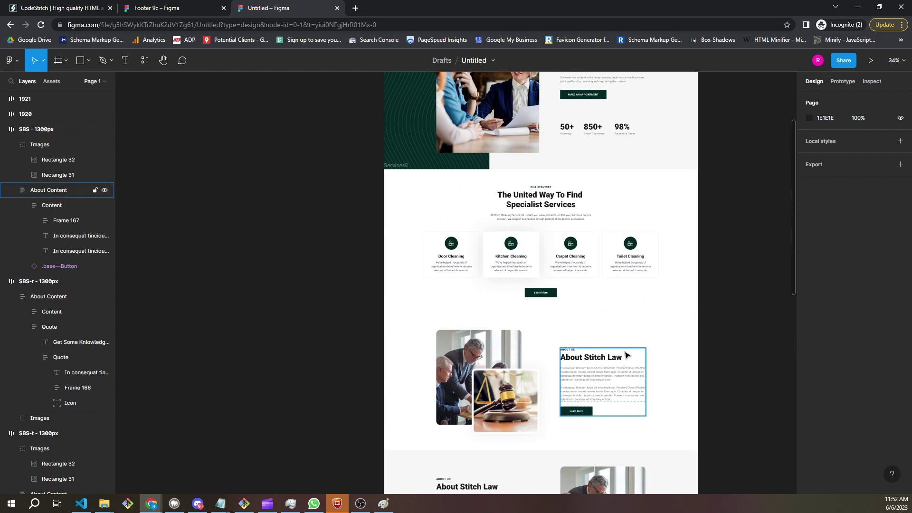
scroll(658, 306, "down", 4, "ctrl")
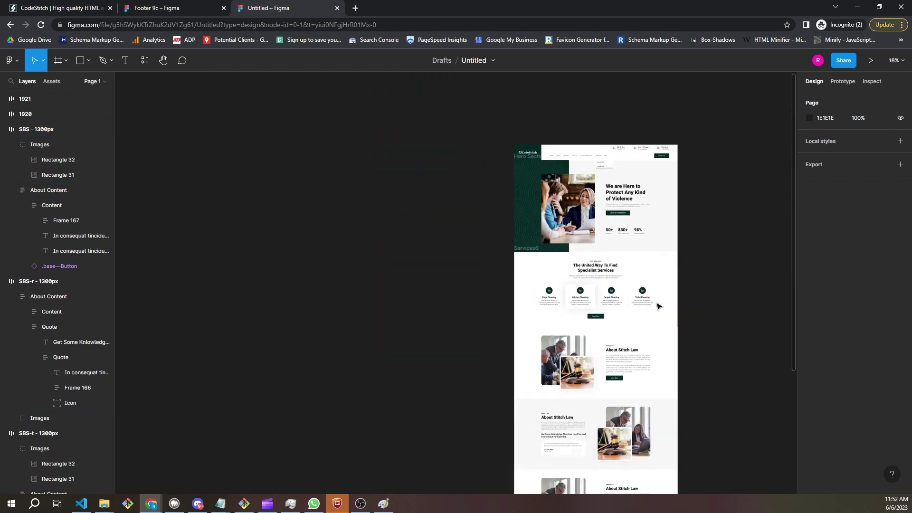
scroll(651, 314, "right", 1)
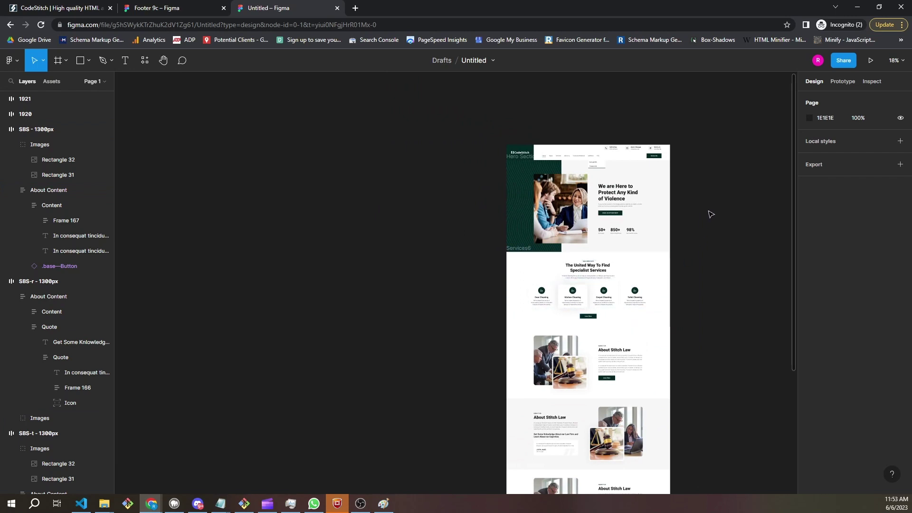
scroll(707, 228, "right", 3)
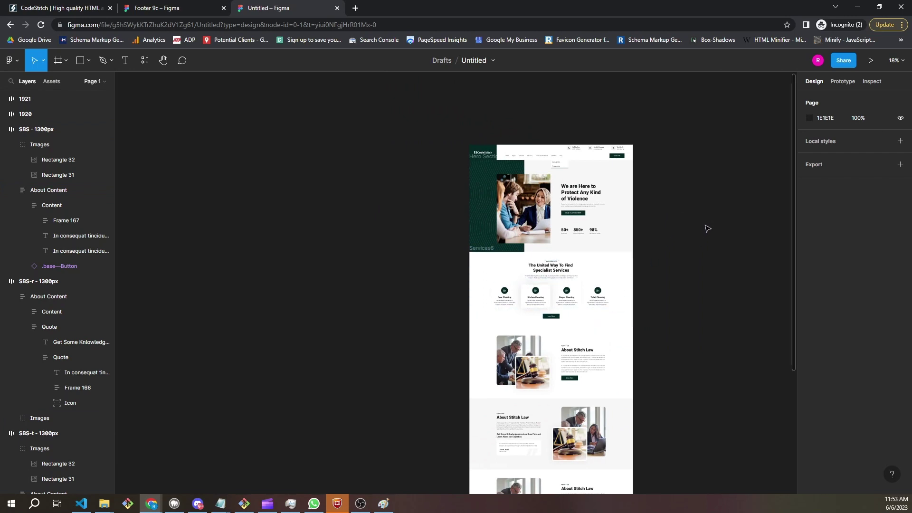
scroll(707, 228, "down", 4)
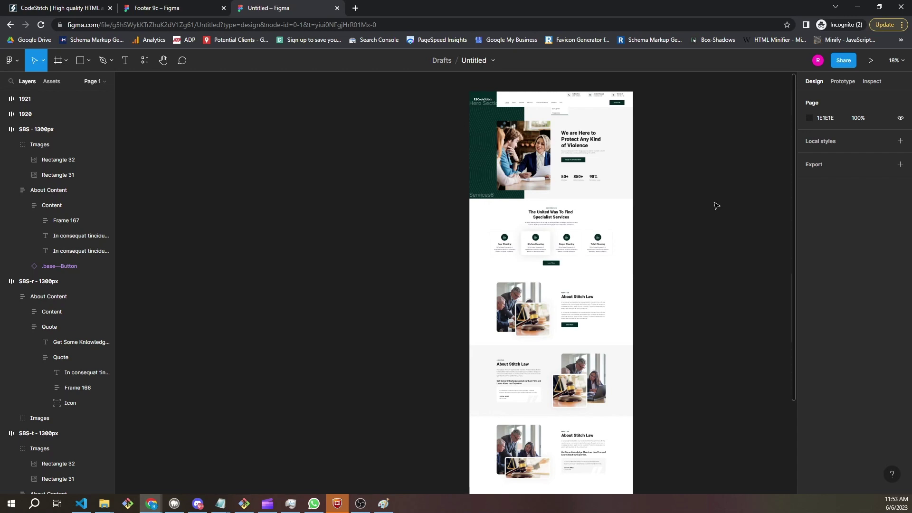
scroll(708, 219, "down", 15)
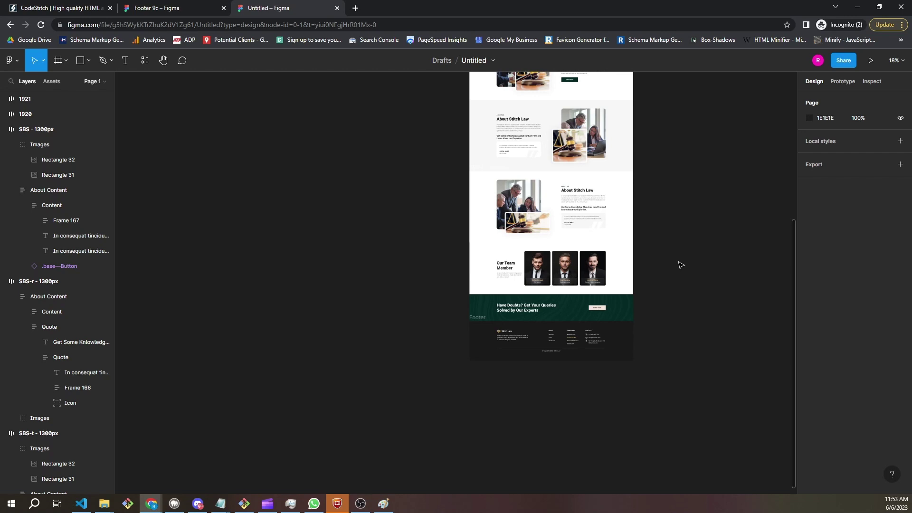
scroll(681, 266, "up", 3)
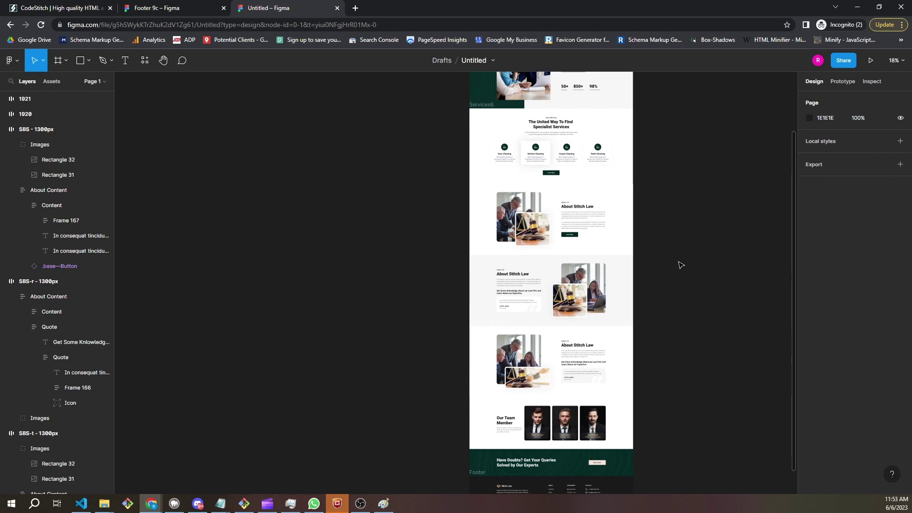
scroll(681, 265, "down", 3)
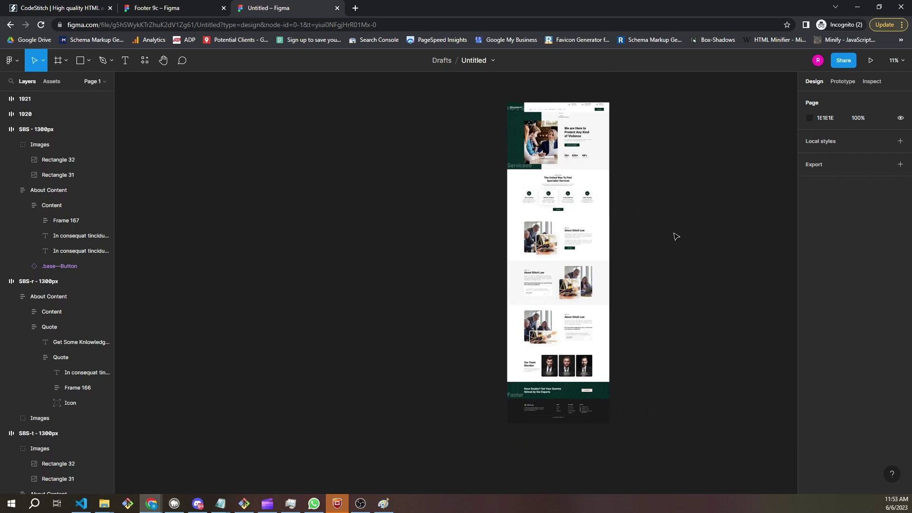
scroll(637, 226, "up", 2)
scroll(616, 189, "up", 1)
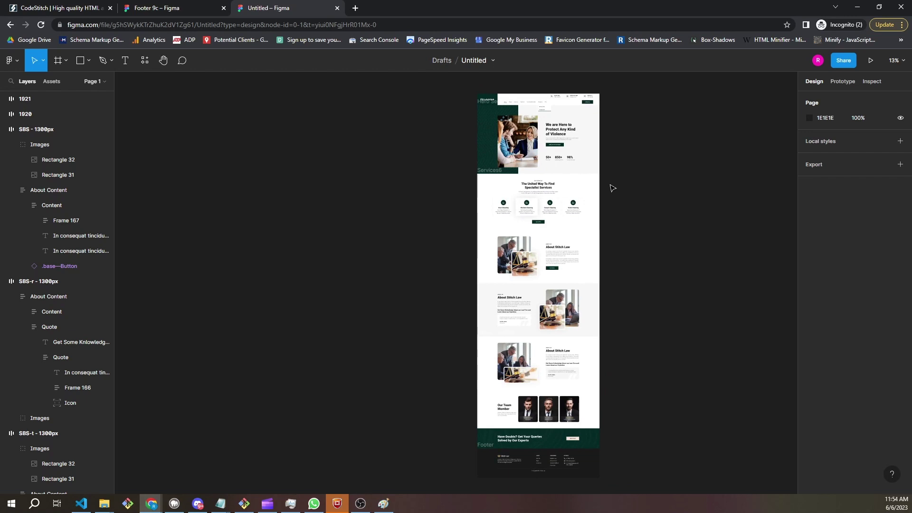
scroll(613, 189, "up", 3)
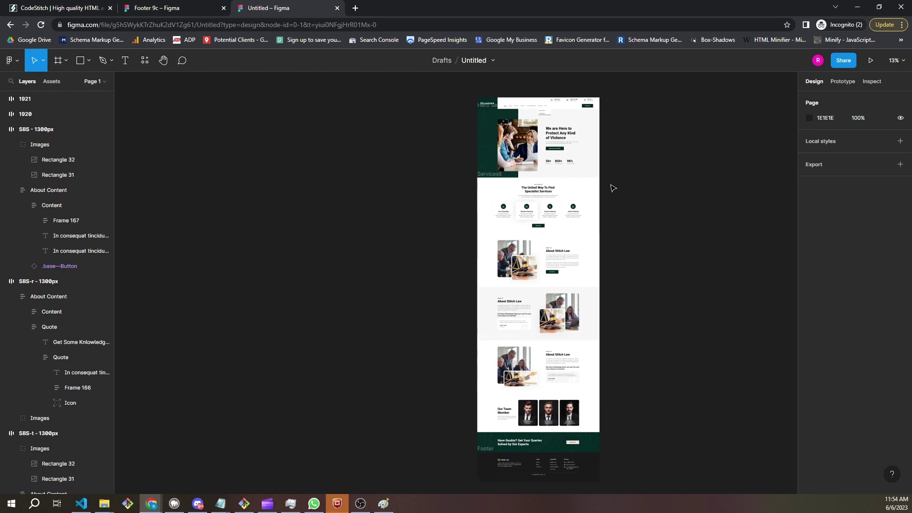